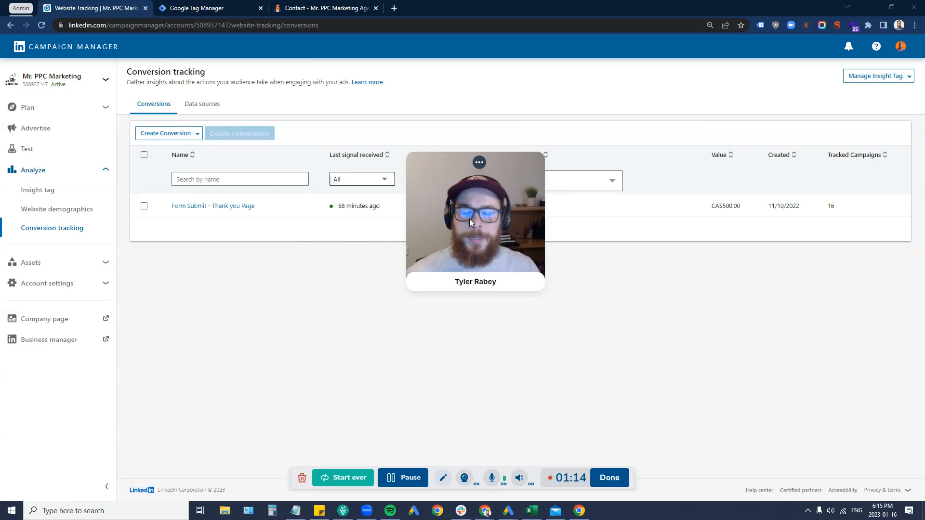
Step: Review the existing Form Submit - Thank you Page conversion's steps and leave without saving
{"action": "left_click_drag", "start_coordinate": [469, 218], "coordinate": [87, 411]}
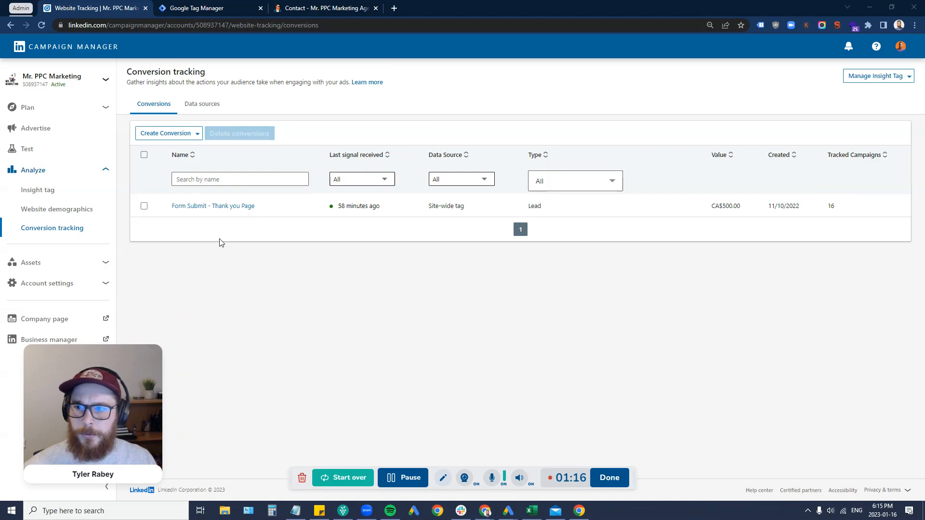
{"action": "left_click", "coordinate": [220, 207]}
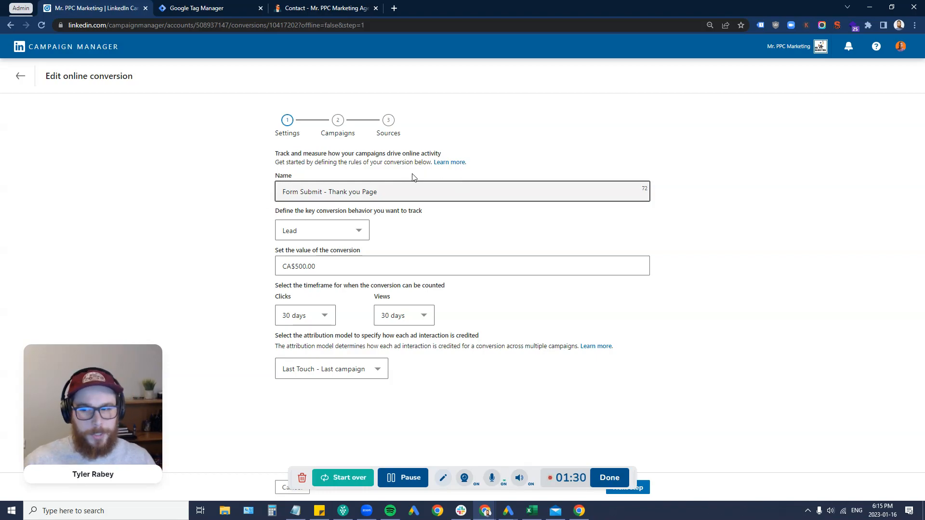
{"action": "mouse_move", "coordinate": [361, 467]}
{"action": "left_mouse_down"}
{"action": "mouse_move", "coordinate": [273, 455]}
{"action": "mouse_move", "coordinate": [267, 444]}
{"action": "left_mouse_up"}
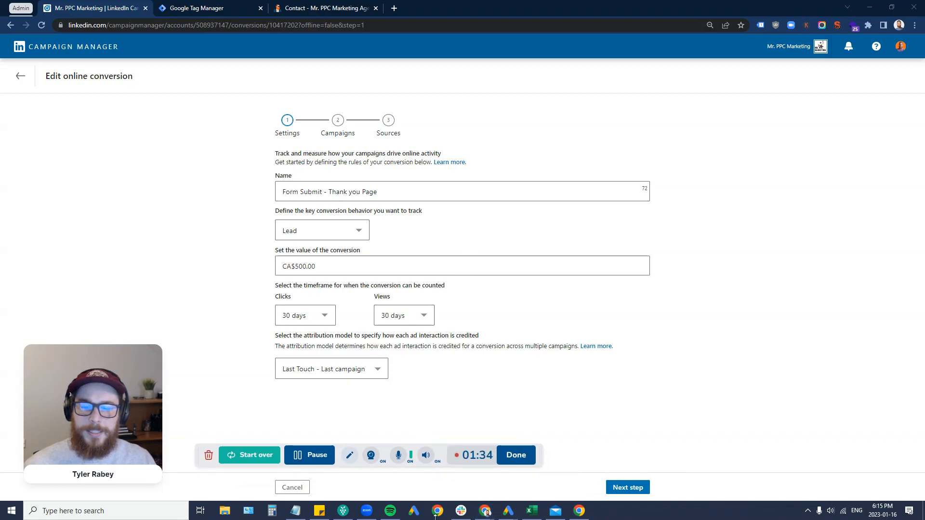
{"action": "left_click", "coordinate": [627, 488]}
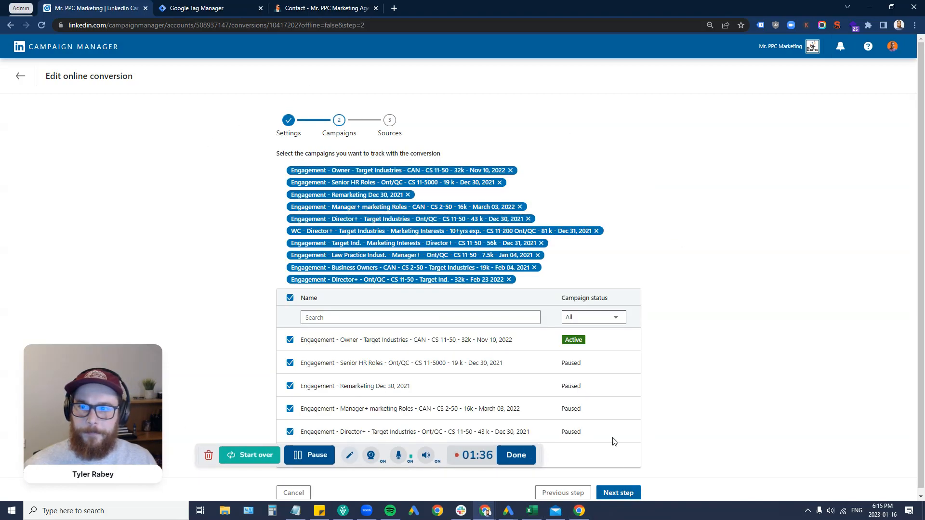
{"action": "left_click", "coordinate": [620, 493]}
{"action": "scroll", "coordinate": [440, 341], "scroll_direction": "down", "scroll_amount": 2}
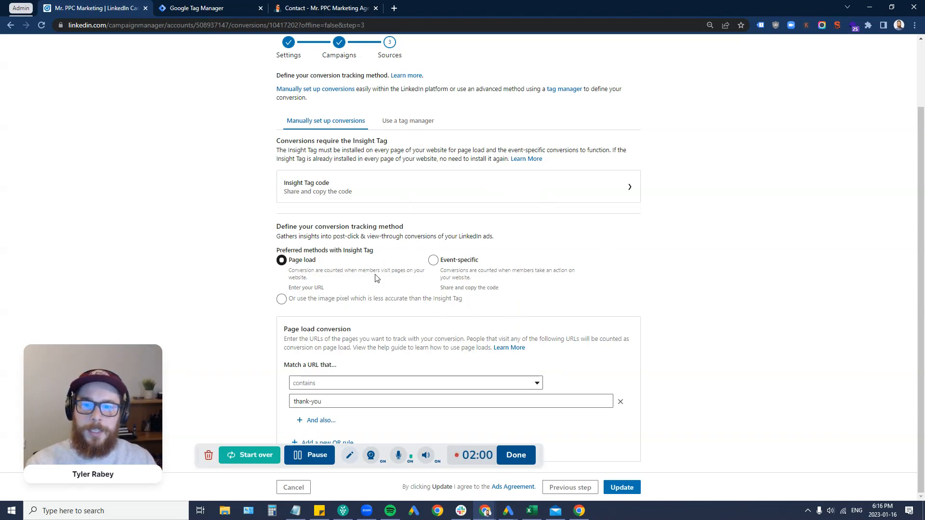
{"action": "left_click", "coordinate": [299, 489]}
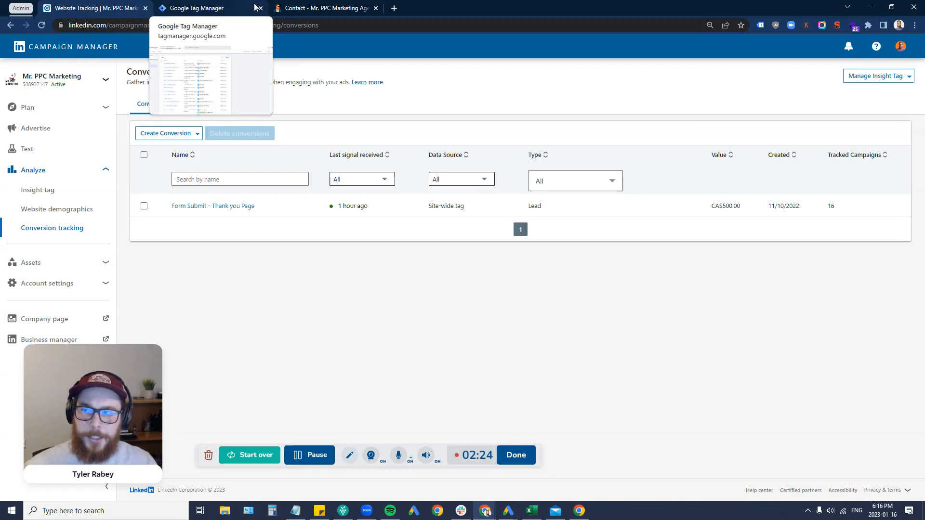
Step: Check the website's contact form page and its /contact-2/ address path, then return to LinkedIn
{"action": "left_click", "coordinate": [309, 7]}
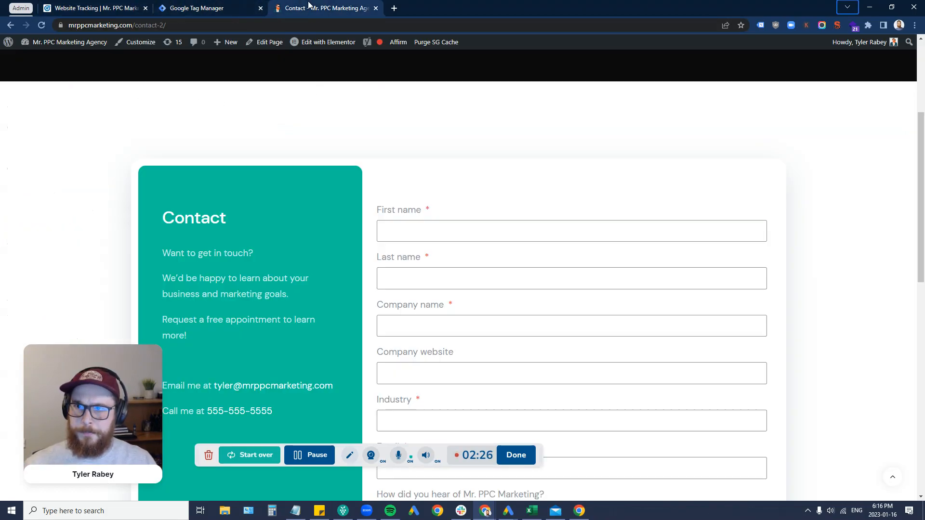
{"action": "scroll", "coordinate": [285, 204], "scroll_direction": "down", "scroll_amount": 3}
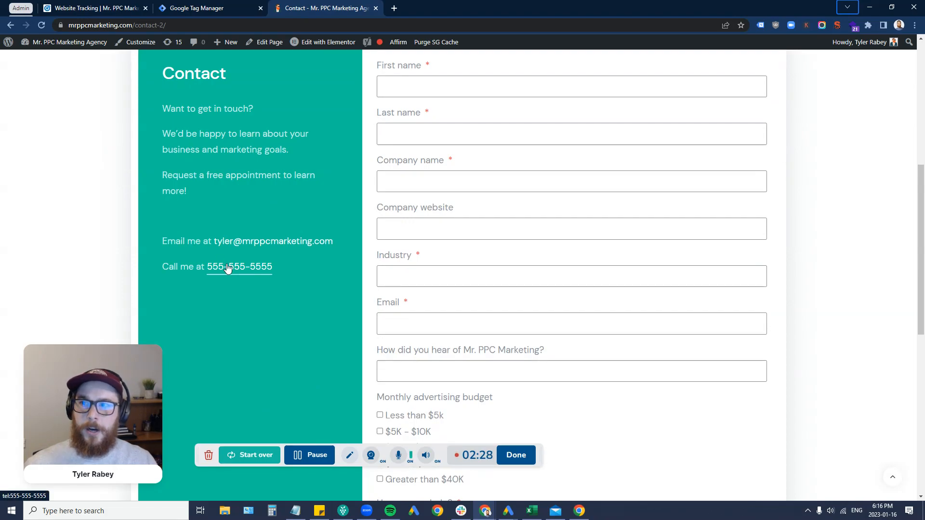
{"action": "left_click_drag", "start_coordinate": [166, 25], "coordinate": [138, 20]}
{"action": "scroll", "coordinate": [186, 168], "scroll_direction": "down", "scroll_amount": 1}
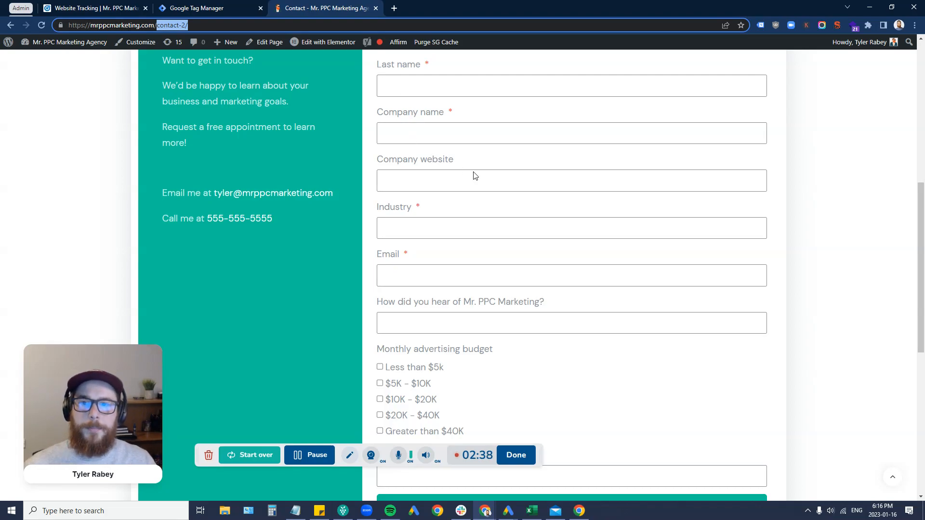
{"action": "scroll", "coordinate": [456, 167], "scroll_direction": "down", "scroll_amount": 3}
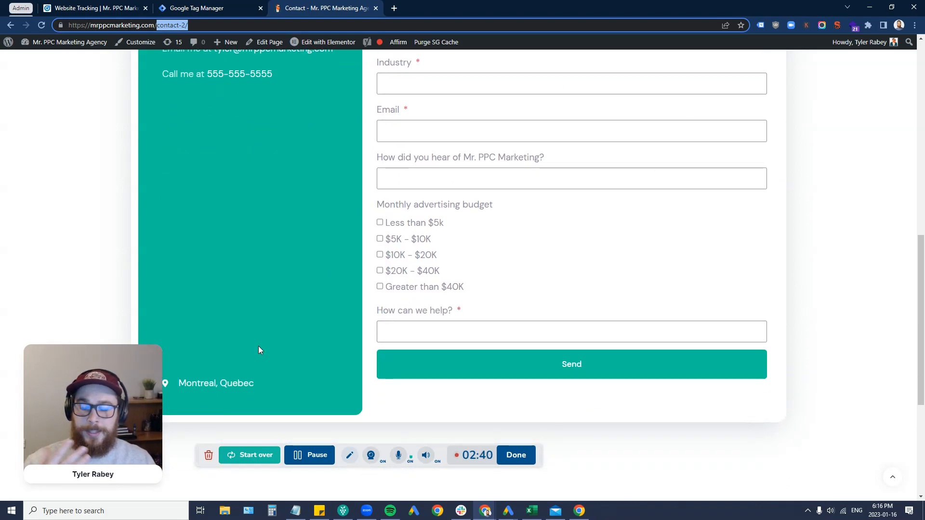
{"action": "scroll", "coordinate": [467, 254], "scroll_direction": "up", "scroll_amount": 5}
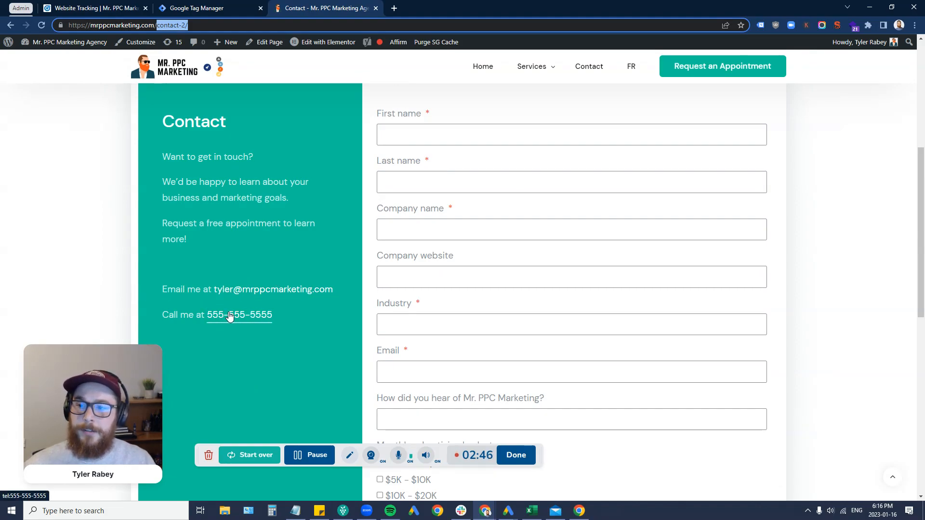
{"action": "left_click", "coordinate": [59, 5]}
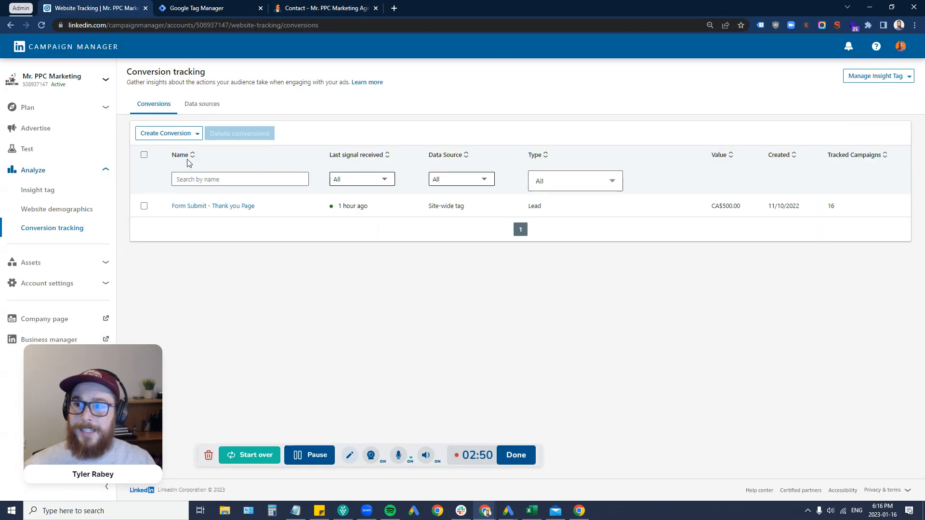
Step: Start an online conversion named Email Clicks with Contact behaviour and Last Touch - Last campaign attribution
{"action": "left_click", "coordinate": [175, 135]}
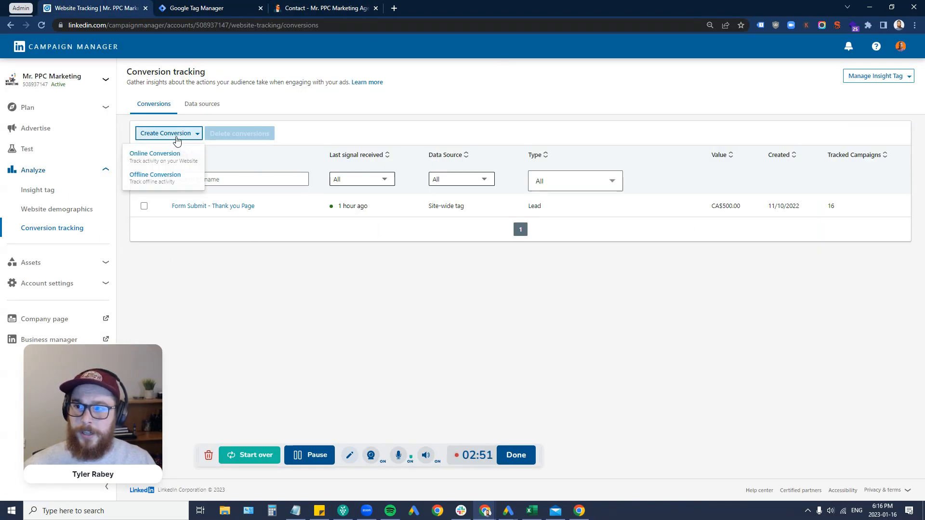
{"action": "left_click", "coordinate": [157, 158]}
{"action": "left_click", "coordinate": [364, 191]}
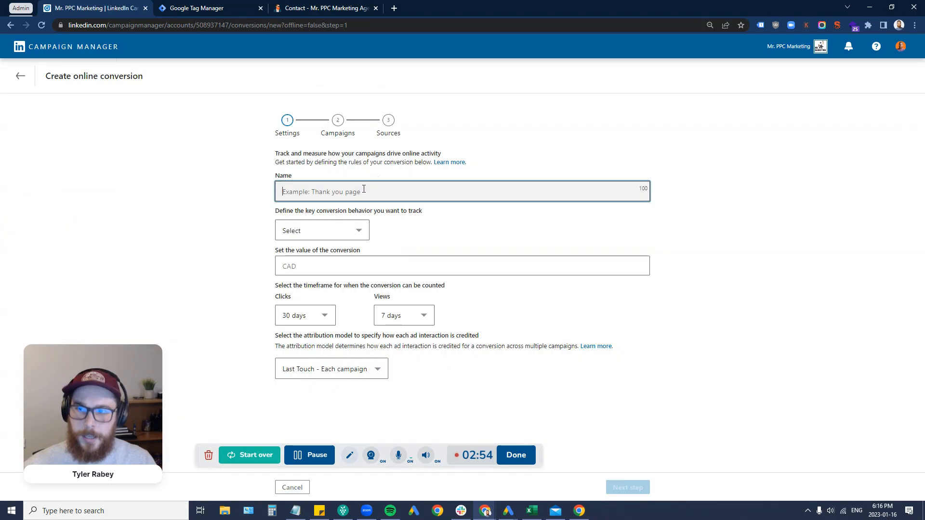
{"action": "type", "text": "Email Clicks"}
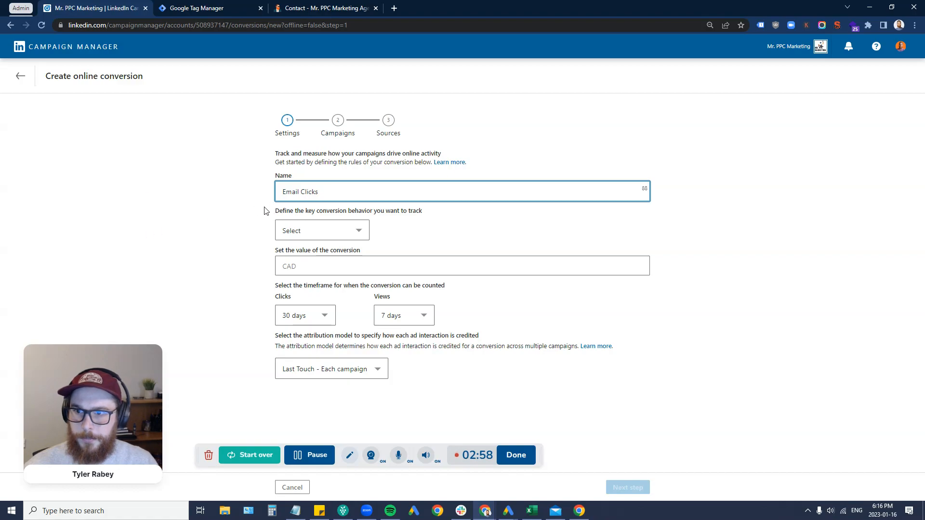
{"action": "left_click", "coordinate": [282, 231]}
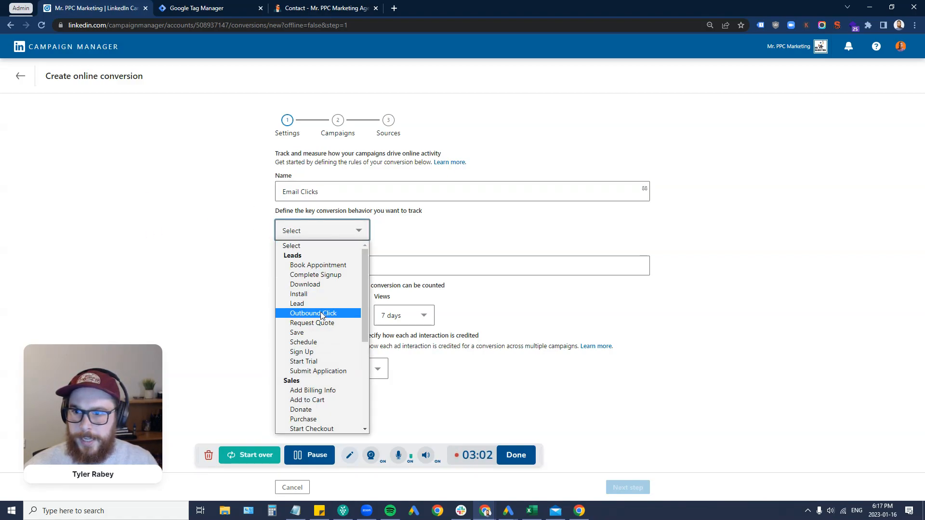
{"action": "scroll", "coordinate": [323, 410], "scroll_direction": "down", "scroll_amount": 3}
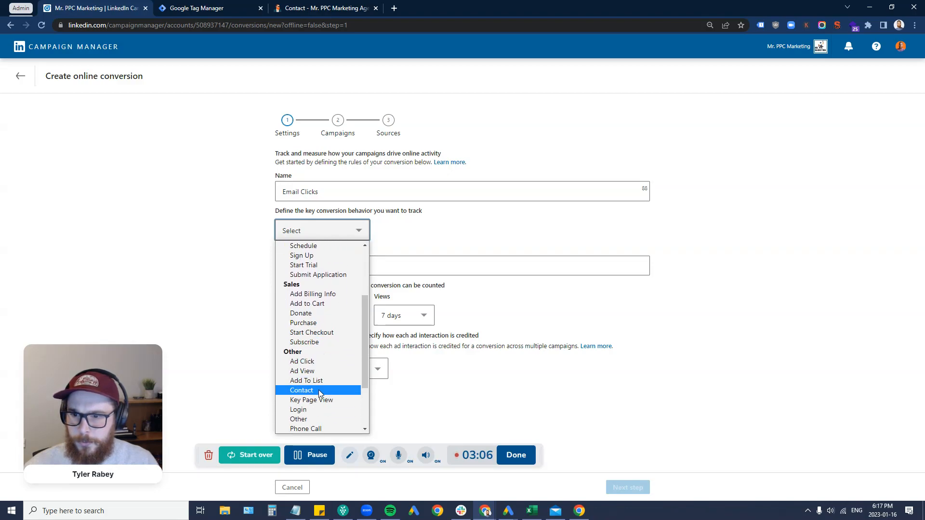
{"action": "left_click", "coordinate": [319, 391]}
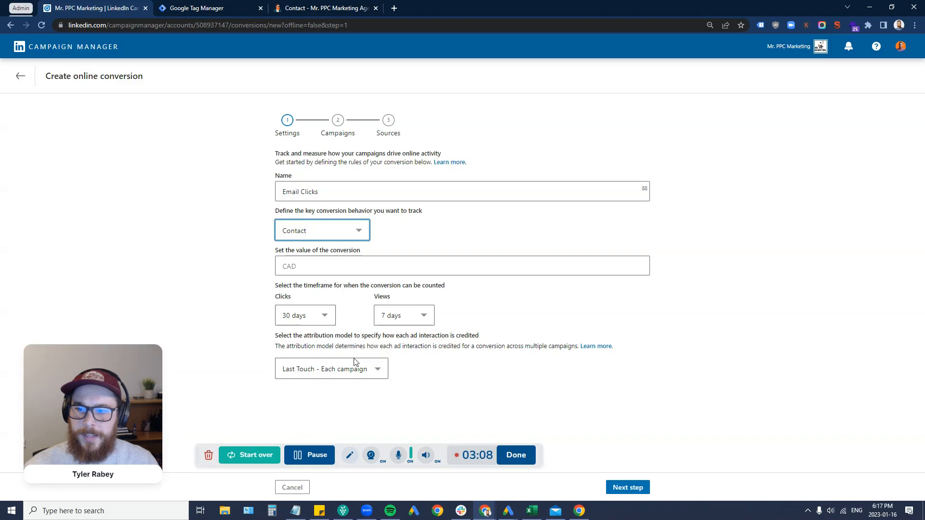
{"action": "left_click", "coordinate": [341, 370]}
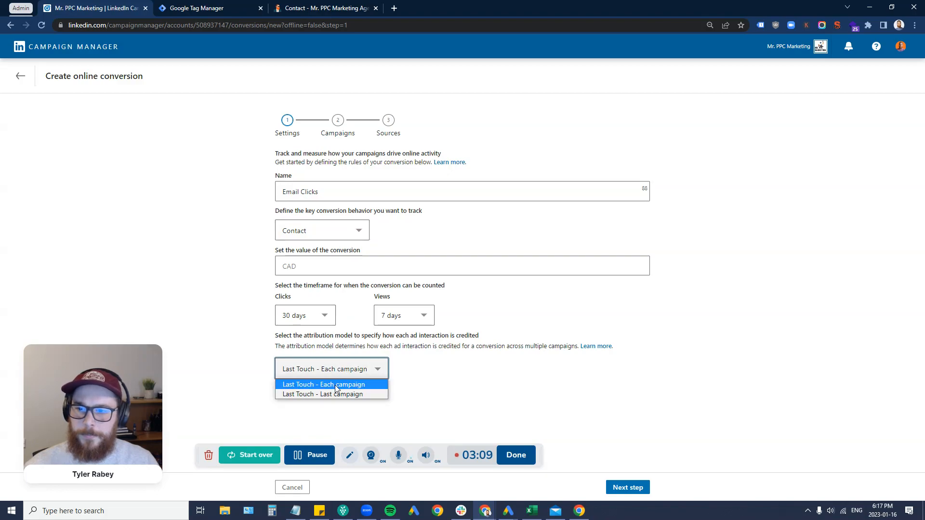
{"action": "left_click", "coordinate": [311, 395]}
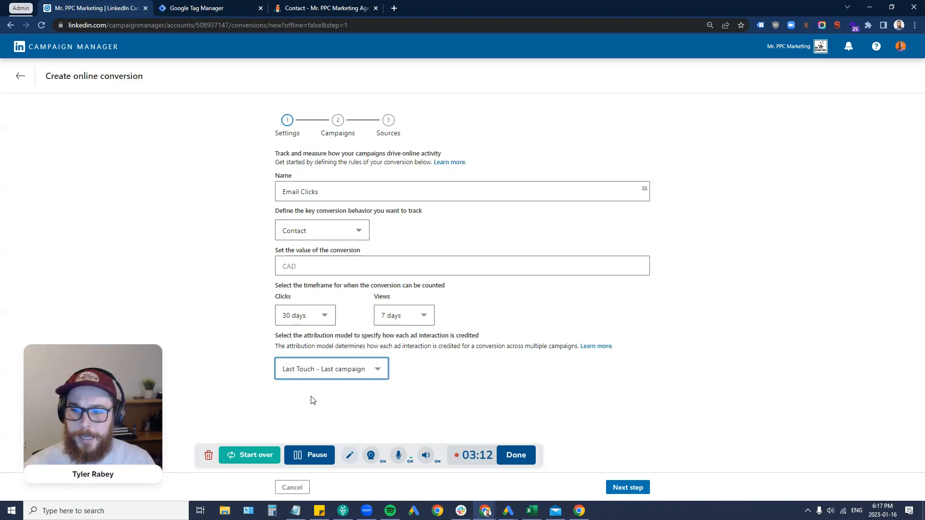
{"action": "left_click", "coordinate": [532, 364]}
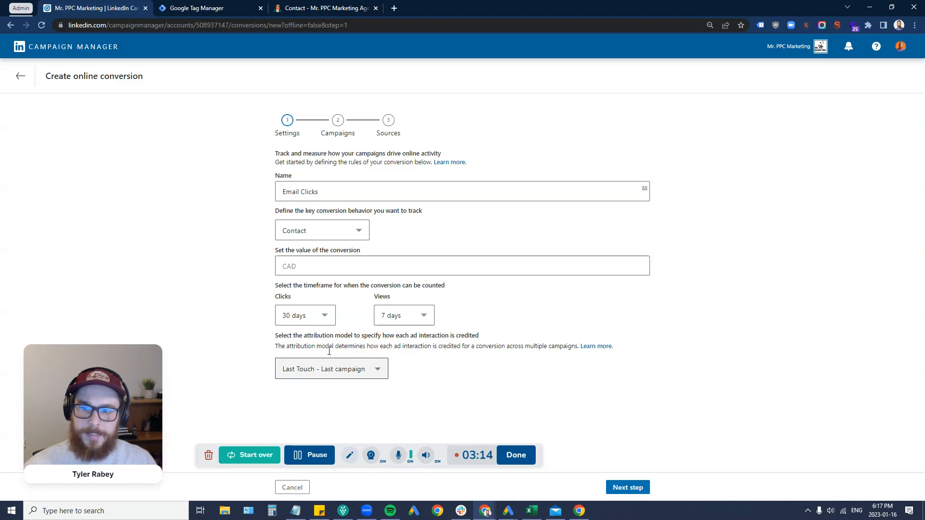
Step: Select all listed campaigns for the conversion and continue to the tracking sources step
{"action": "left_click", "coordinate": [622, 489]}
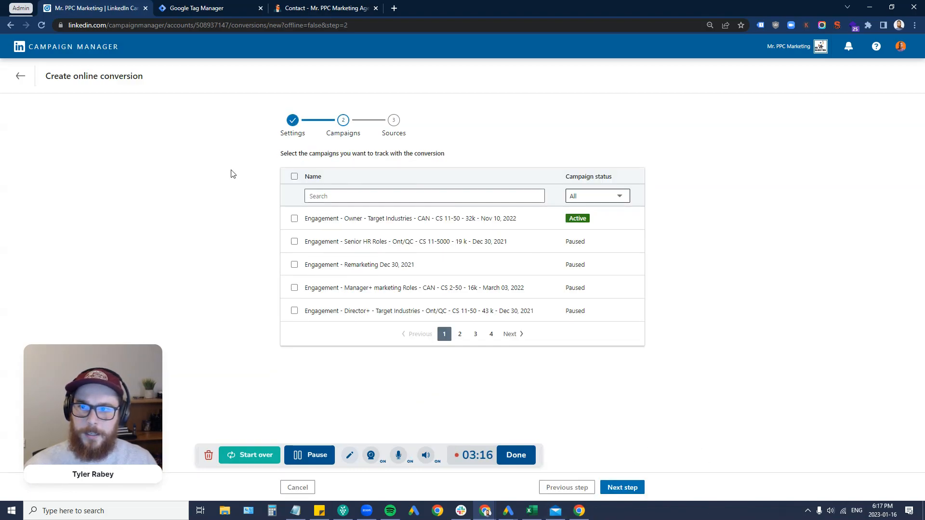
{"action": "left_click", "coordinate": [294, 177]}
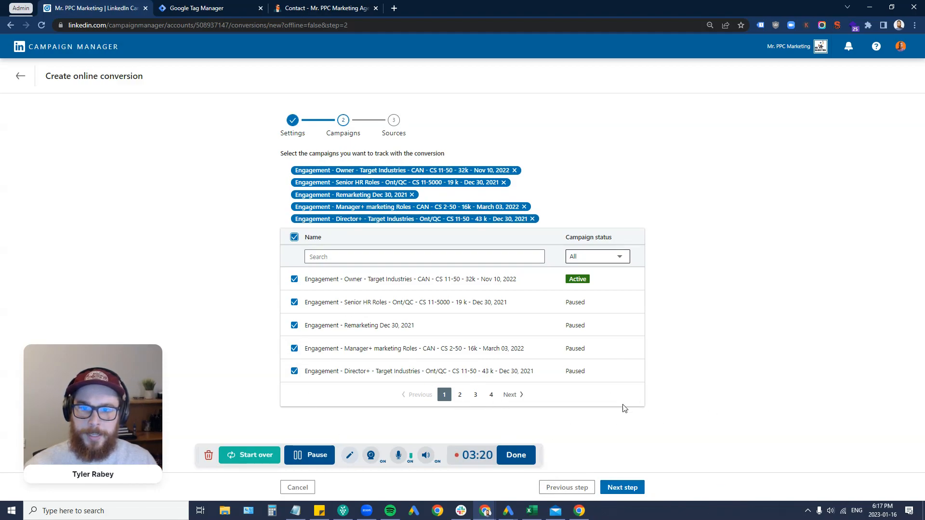
{"action": "left_click", "coordinate": [623, 487]}
{"action": "scroll", "coordinate": [487, 299], "scroll_direction": "down", "scroll_amount": 2}
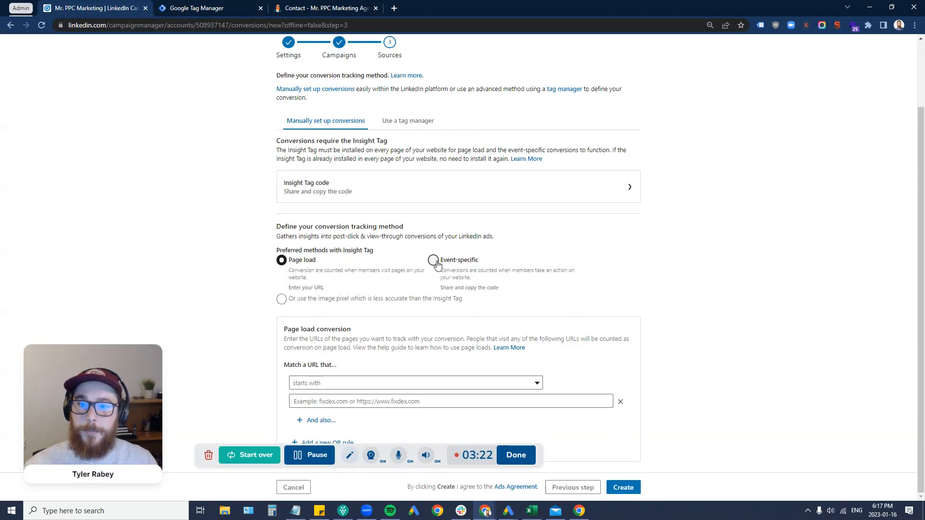
Step: Choose event-specific tracking, copy its code, and create the Email Clicks conversion
{"action": "left_click", "coordinate": [434, 260]}
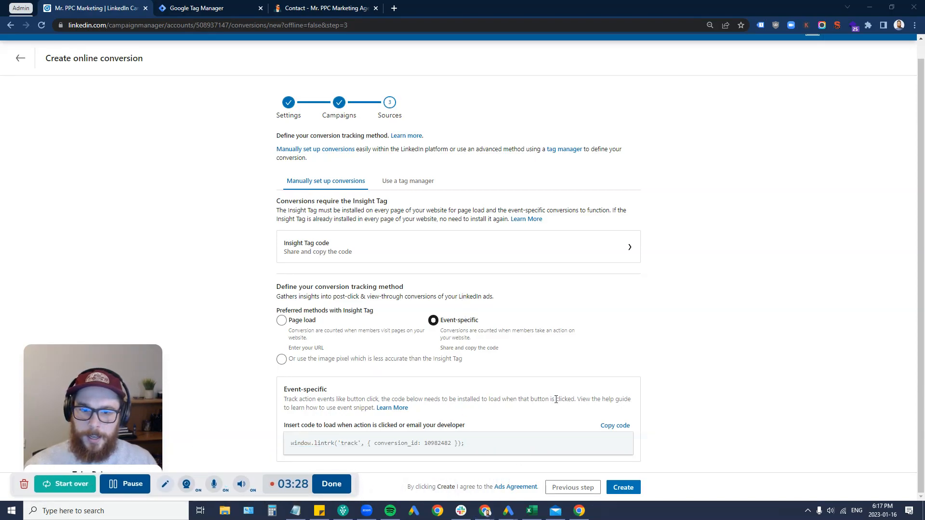
{"action": "left_click", "coordinate": [615, 426]}
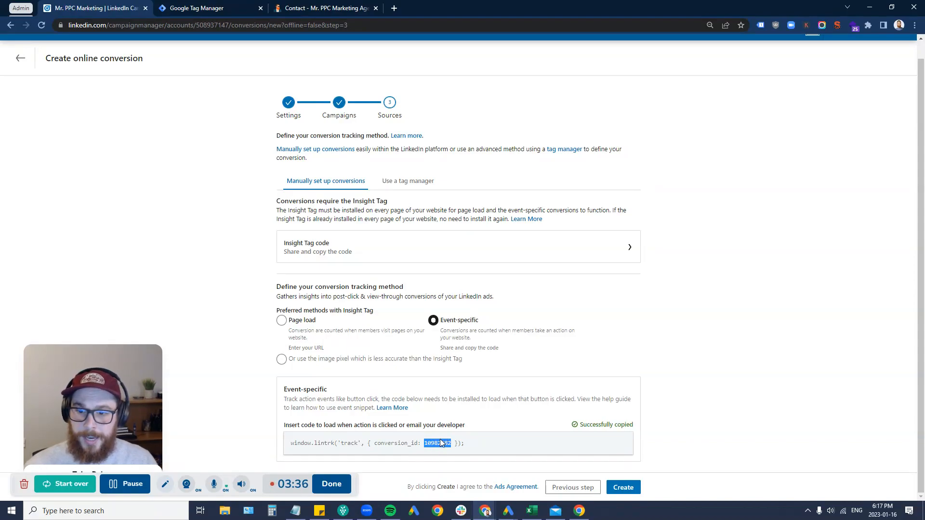
{"action": "left_click", "coordinate": [634, 488]}
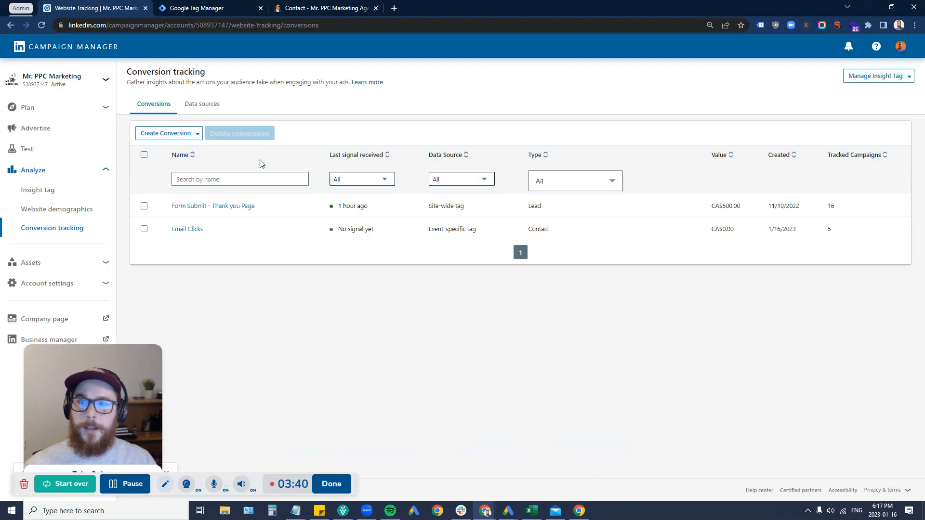
Step: Check that Email Clicks shows 'No signal yet', then go to the Google Tag Manager tags list
{"action": "double_click", "coordinate": [370, 229]}
{"action": "left_click_drag", "start_coordinate": [359, 231], "coordinate": [311, 234]}
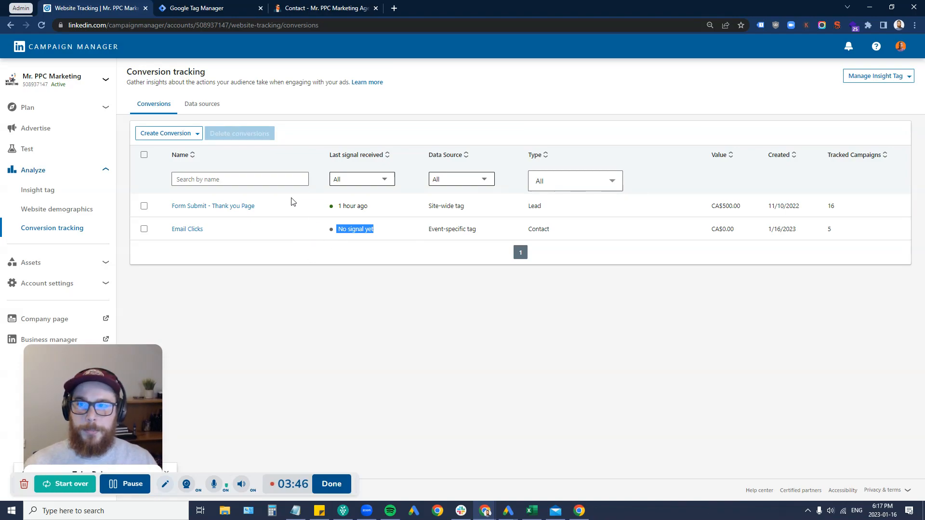
{"action": "left_click", "coordinate": [207, 8]}
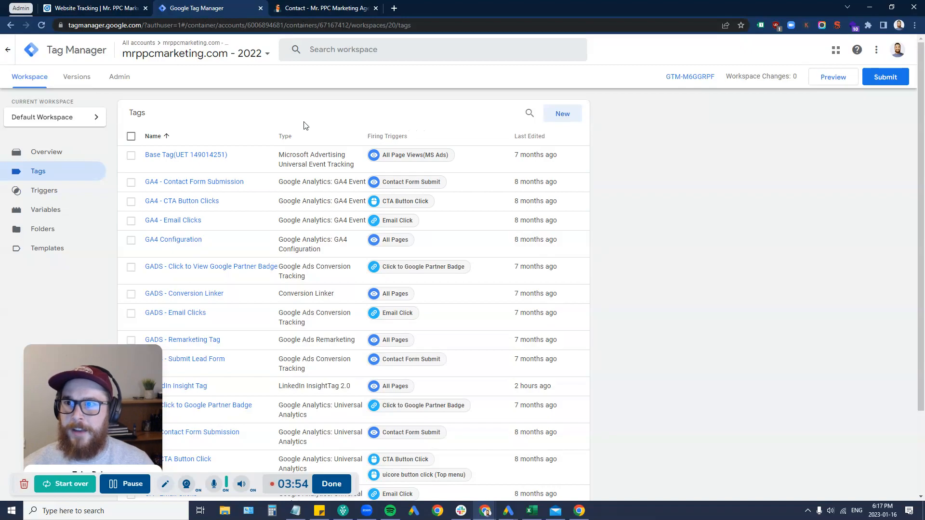
{"action": "scroll", "coordinate": [293, 197], "scroll_direction": "down", "scroll_amount": 1}
{"action": "scroll", "coordinate": [293, 197], "scroll_direction": "down", "scroll_amount": 3}
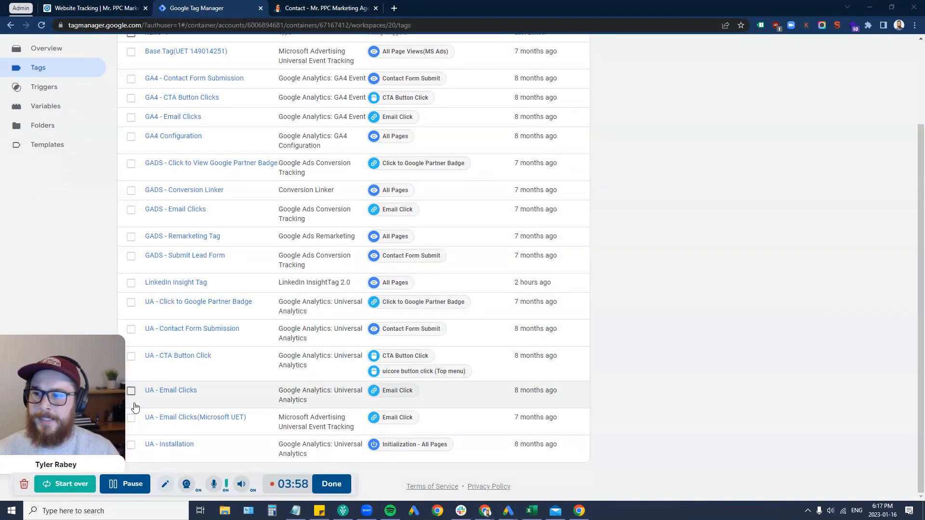
{"action": "scroll", "coordinate": [283, 355], "scroll_direction": "up", "scroll_amount": 4}
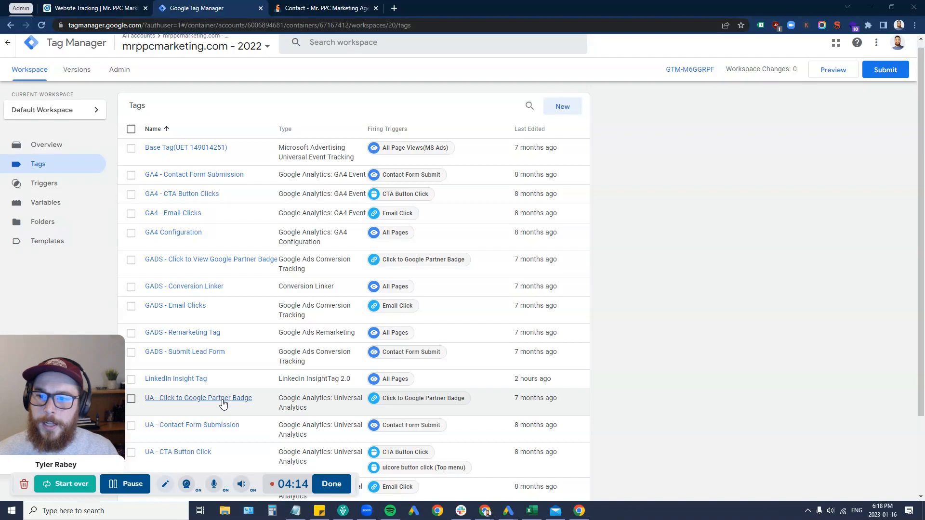
{"action": "left_click_drag", "start_coordinate": [93, 409], "coordinate": [106, 420]}
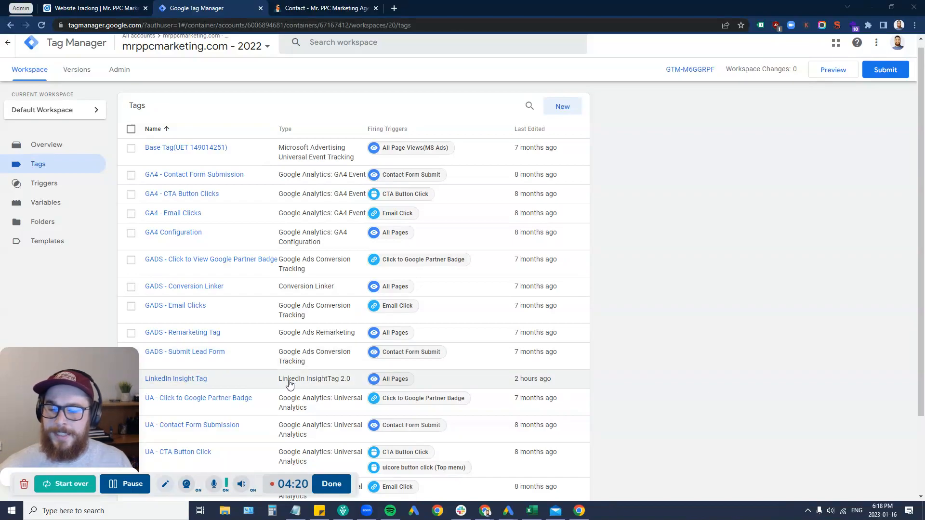
{"action": "left_click_drag", "start_coordinate": [351, 381], "coordinate": [278, 383]}
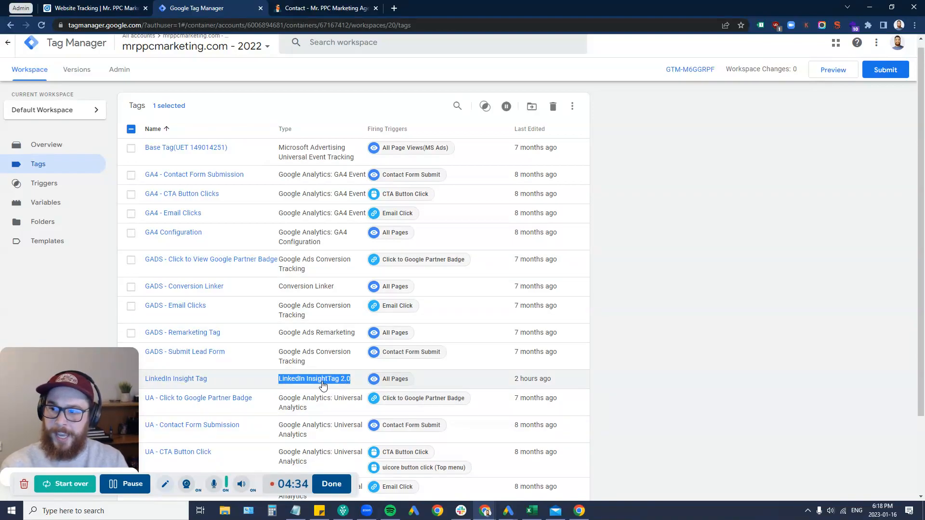
Step: Open the LinkedIn Insight Tag's configuration and select its partner ID 3536146
{"action": "left_click", "coordinate": [190, 380]}
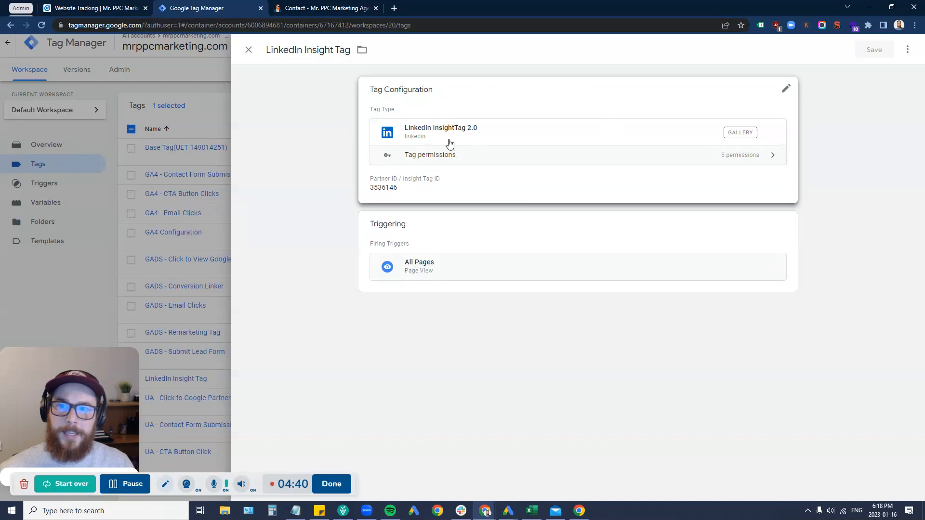
{"action": "left_click", "coordinate": [401, 199]}
{"action": "left_click_drag", "start_coordinate": [411, 212], "coordinate": [370, 208]}
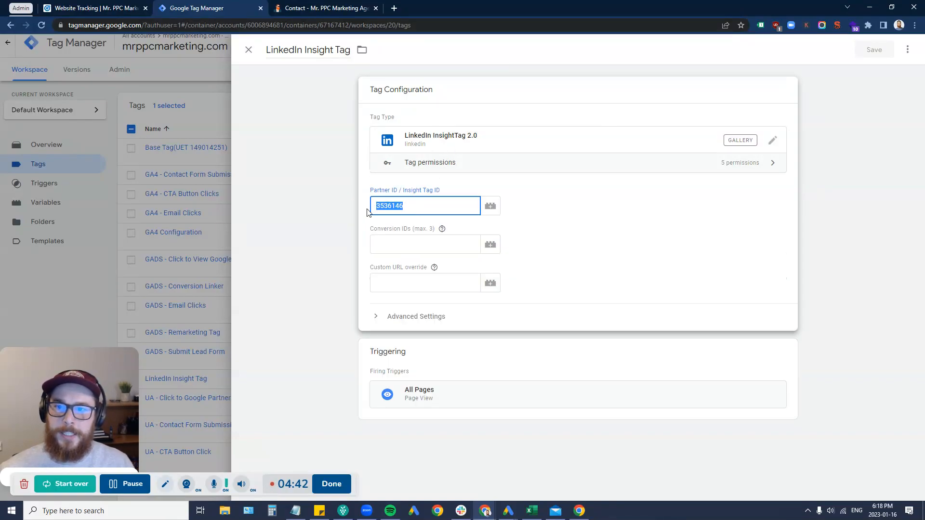
Step: Copy the partner ID from Campaign Manager's tag-manager install option and review the conversion IDs help
{"action": "left_click", "coordinate": [97, 8]}
{"action": "left_click", "coordinate": [867, 77]}
{"action": "left_click", "coordinate": [861, 96]}
{"action": "left_click", "coordinate": [244, 236]}
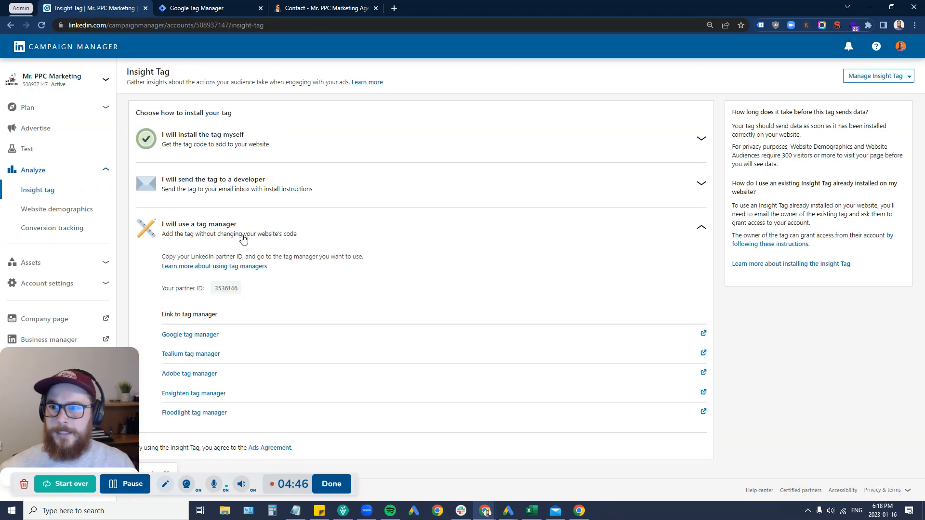
{"action": "left_click", "coordinate": [225, 289]}
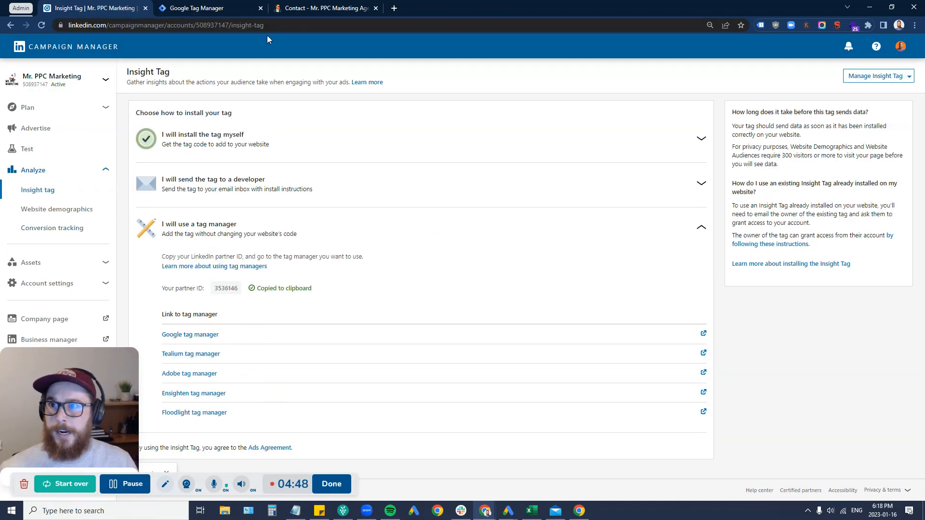
{"action": "left_click", "coordinate": [193, 8]}
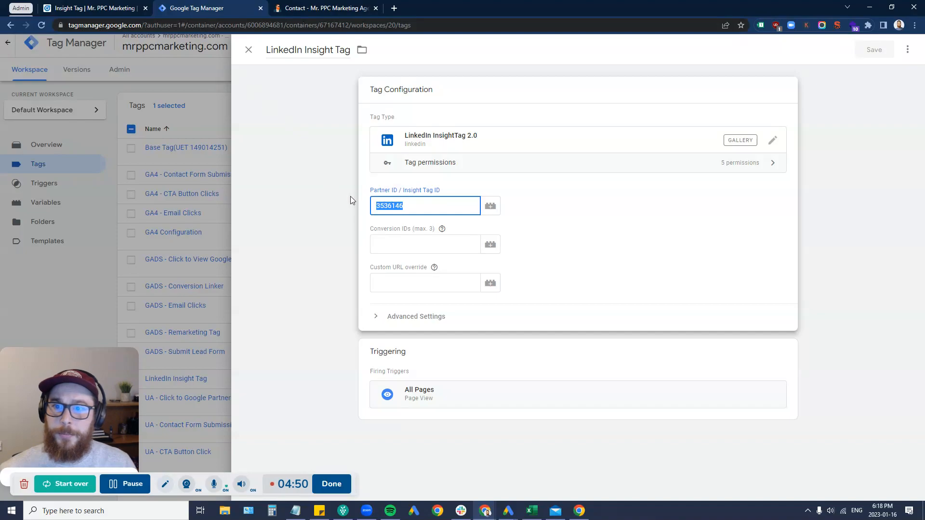
{"action": "left_click", "coordinate": [408, 241]}
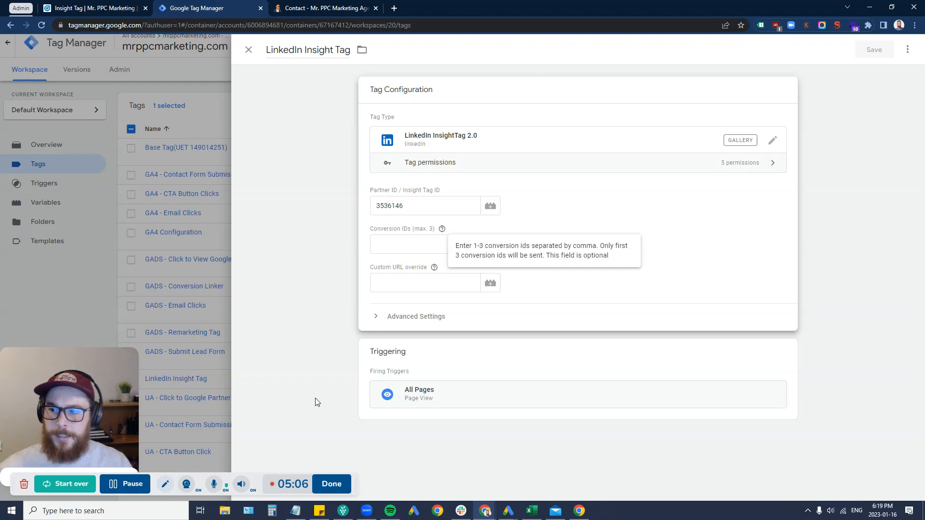
Step: Close the LinkedIn Insight Tag editor and clear the tags list selection
{"action": "left_click", "coordinate": [48, 280]}
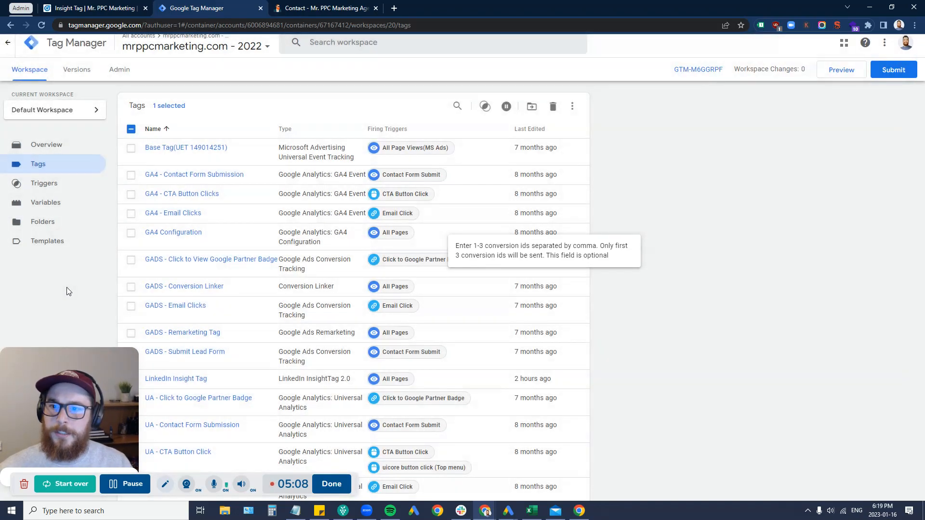
{"action": "left_click", "coordinate": [131, 131]}
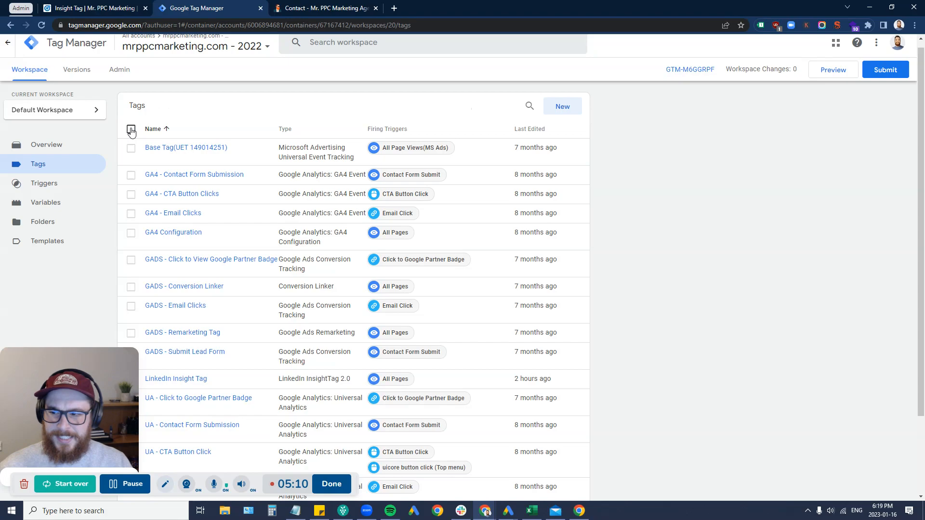
{"action": "left_click", "coordinate": [131, 130]}
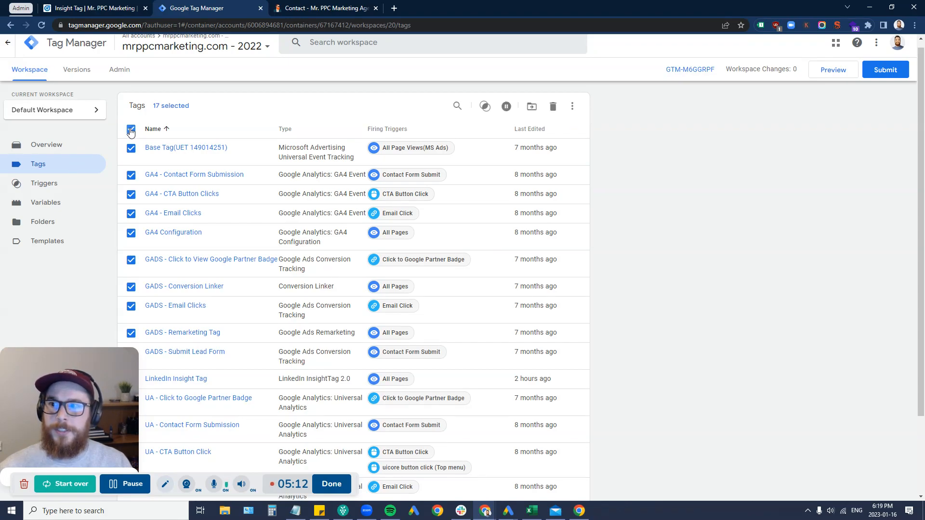
{"action": "left_click", "coordinate": [64, 162]}
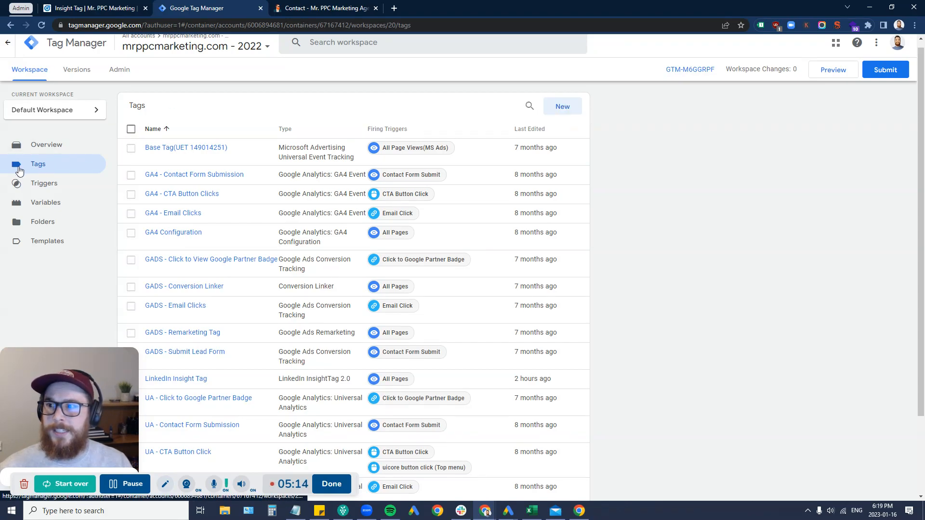
Step: Start a new tag and search the tag types for 'linked'
{"action": "left_click", "coordinate": [562, 107]}
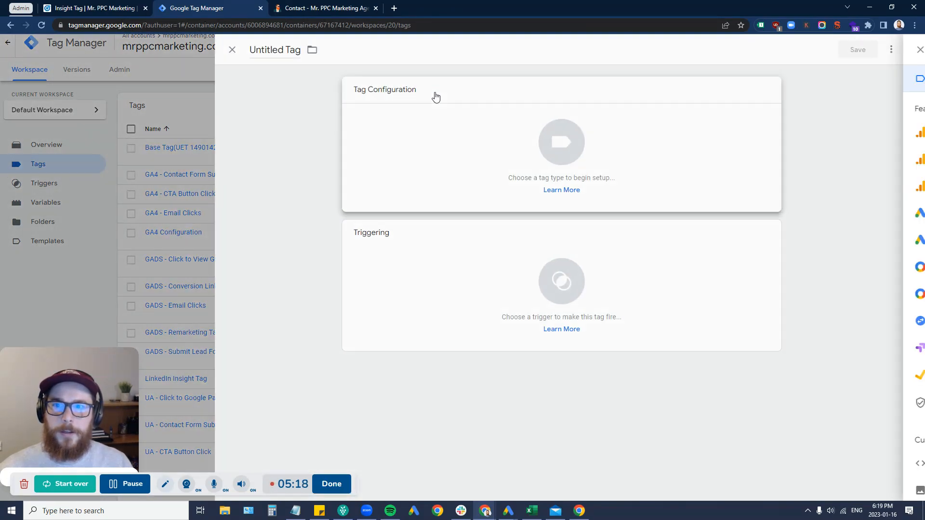
{"action": "left_click", "coordinate": [436, 96]}
{"action": "scroll", "coordinate": [684, 338], "scroll_direction": "down", "scroll_amount": 5}
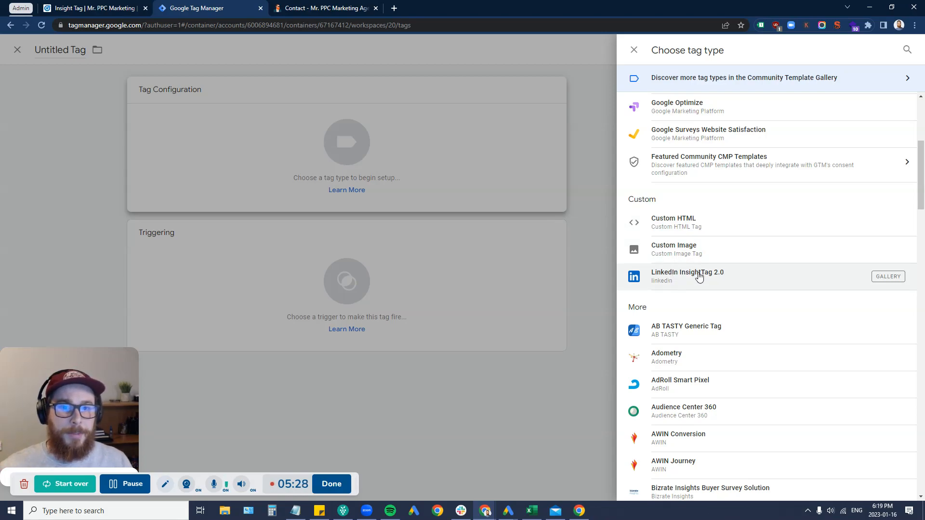
{"action": "scroll", "coordinate": [771, 212], "scroll_direction": "down", "scroll_amount": 4}
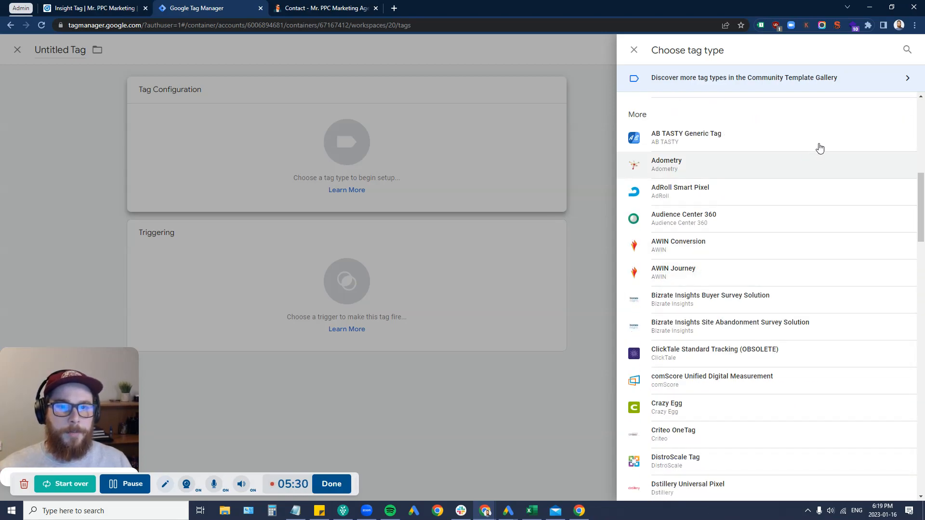
{"action": "scroll", "coordinate": [843, 120], "scroll_direction": "up", "scroll_amount": 9}
{"action": "left_click", "coordinate": [906, 51]}
{"action": "type", "text": "li"}
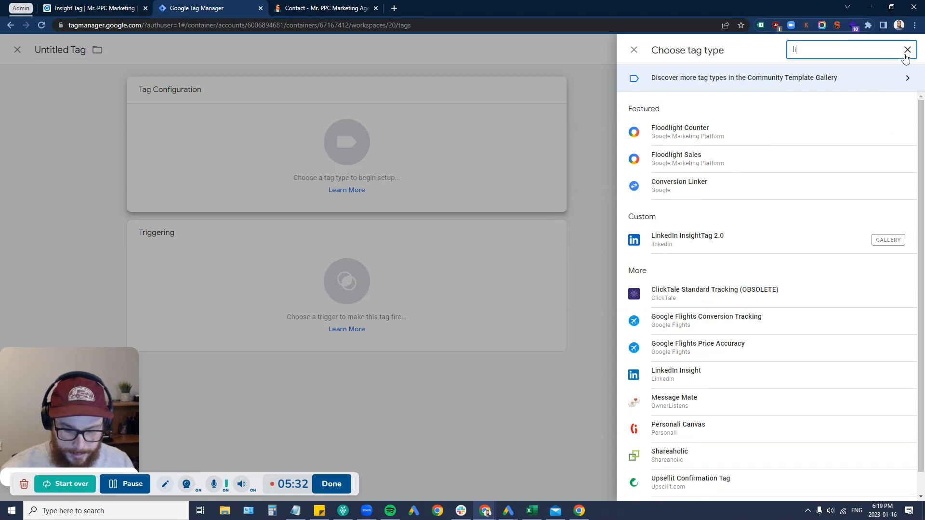
{"action": "type", "text": "nked"}
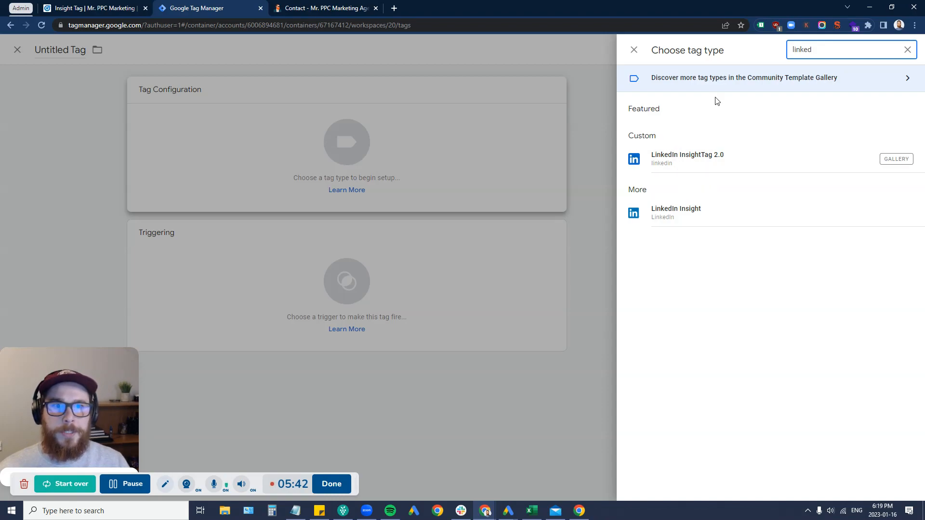
{"action": "left_click", "coordinate": [635, 51]}
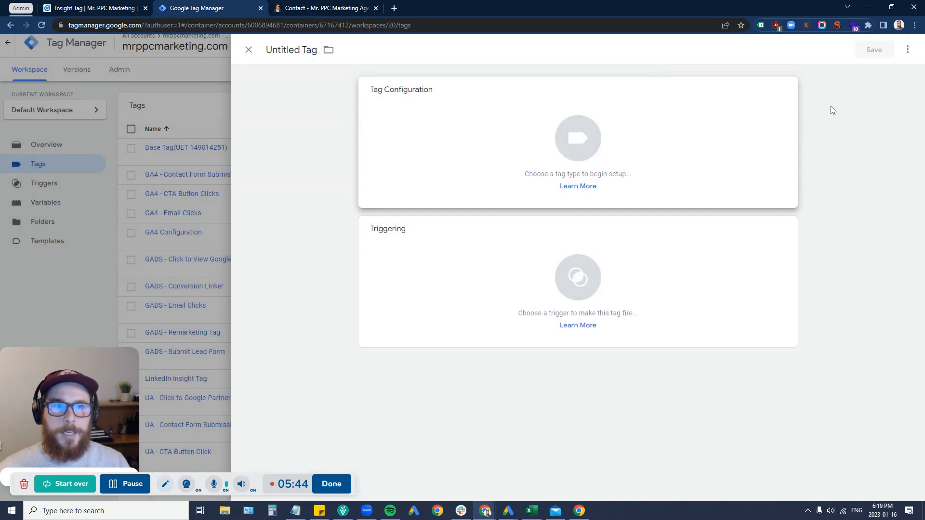
Step: Search the Community Template Gallery for 'linked' and view the LinkedIn InsightTag 2.0 template
{"action": "left_click", "coordinate": [787, 91]}
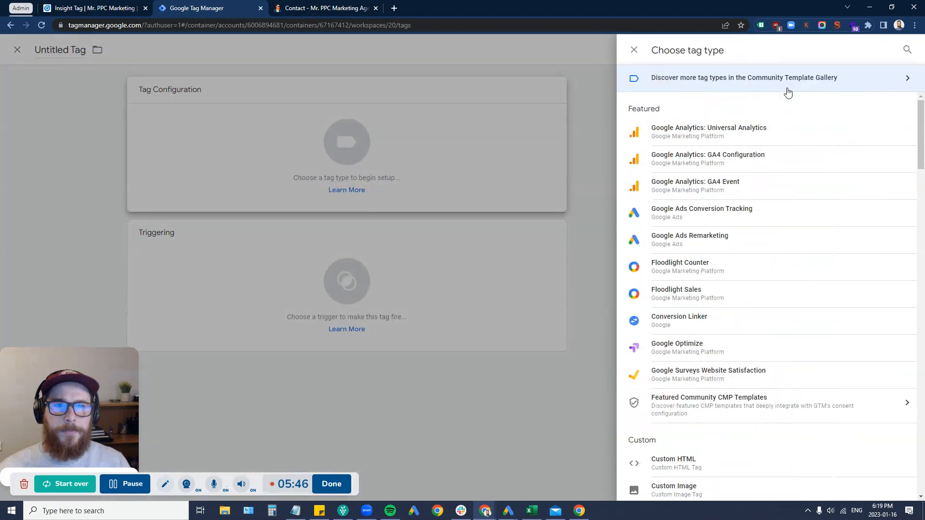
{"action": "left_click", "coordinate": [760, 80]}
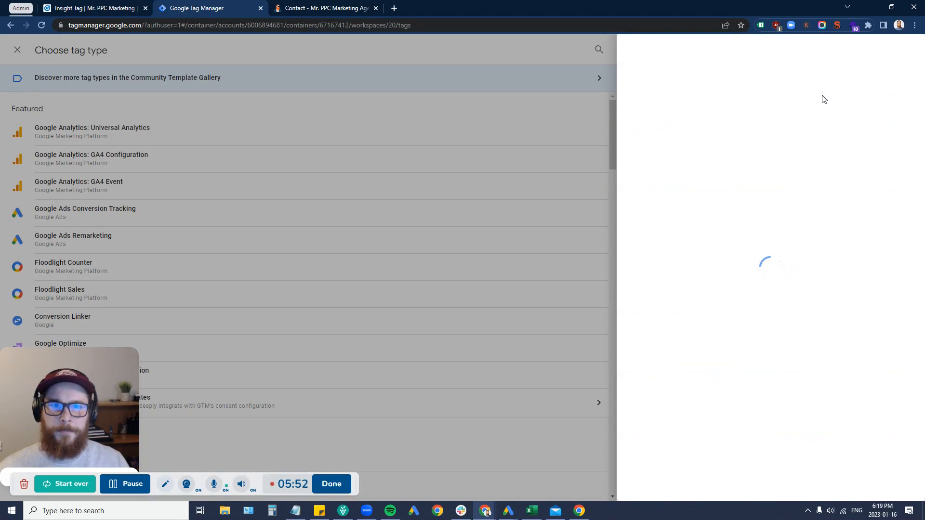
{"action": "left_click", "coordinate": [904, 51]}
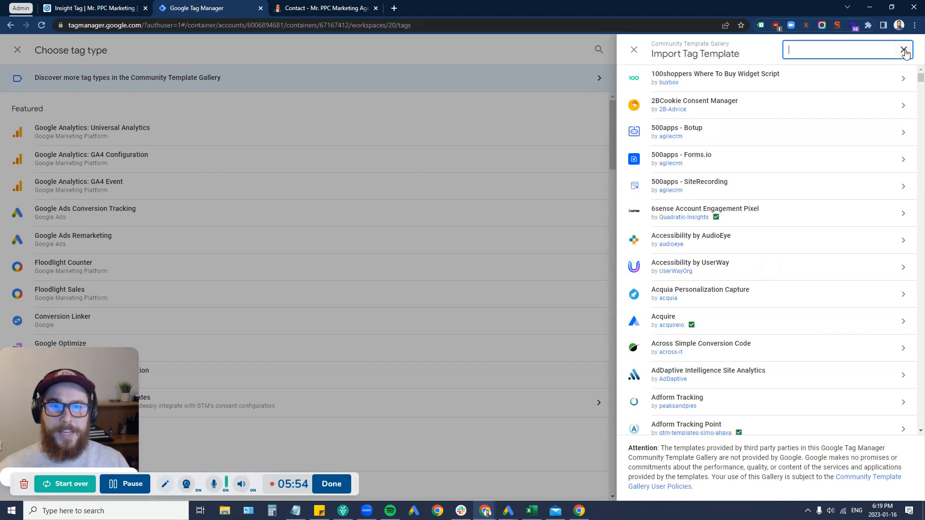
{"action": "type", "text": "linked"}
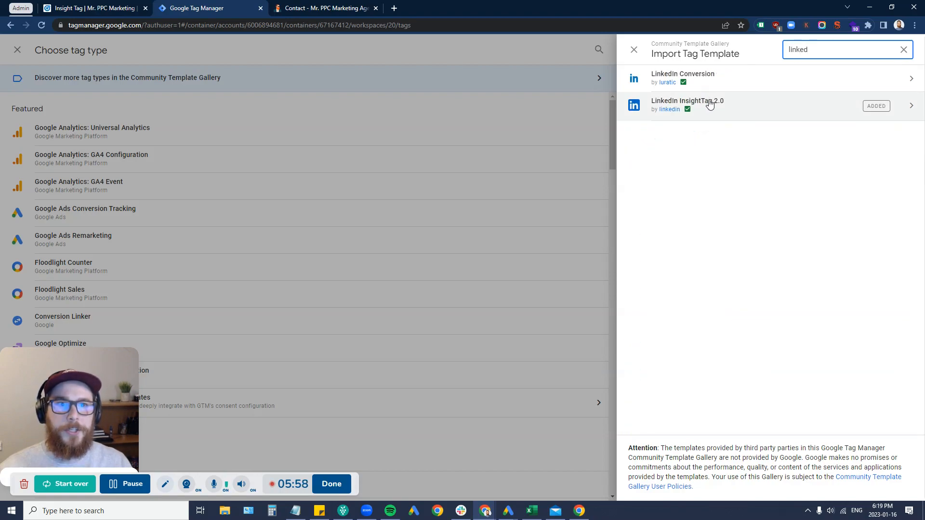
{"action": "left_click", "coordinate": [710, 104]}
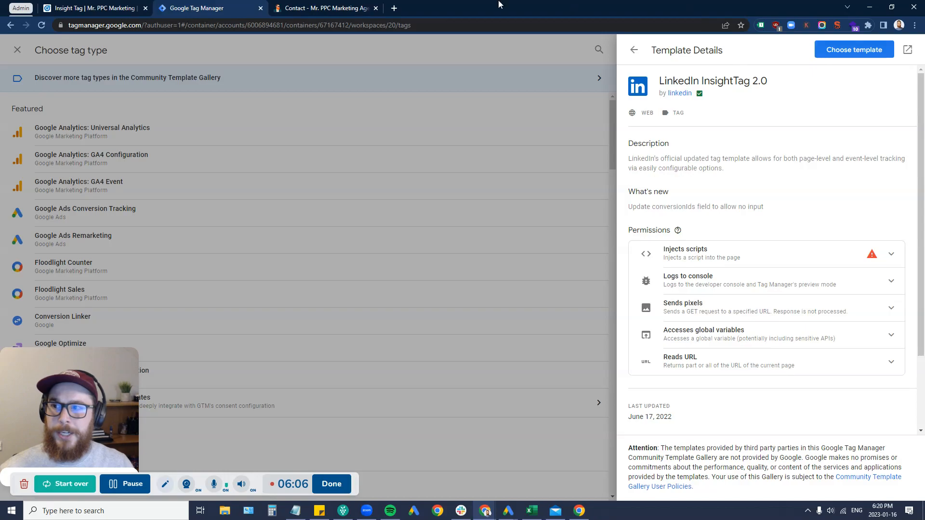
{"action": "left_click", "coordinate": [19, 51]}
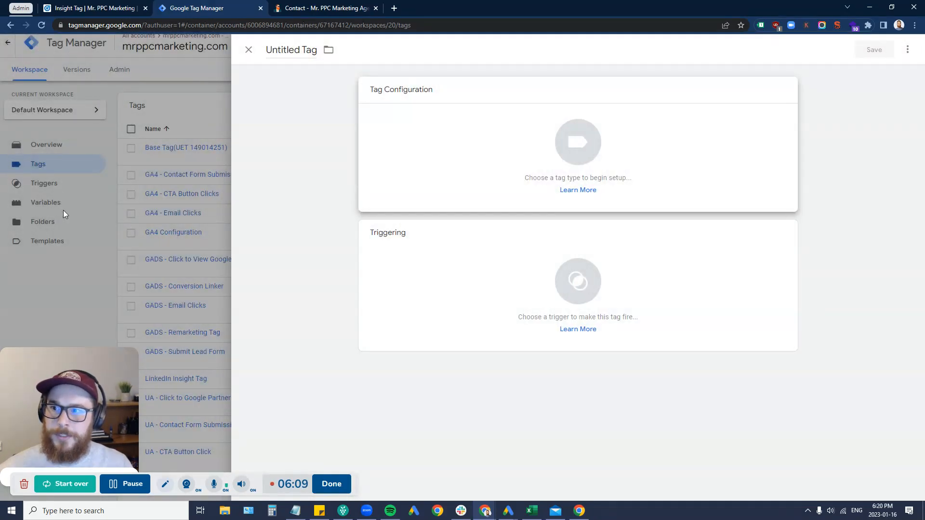
Step: Discard the untitled tag, copy Partner ID 3536146 from the LinkedIn Insight Tag, and go to Campaign Manager
{"action": "left_click", "coordinate": [68, 264]}
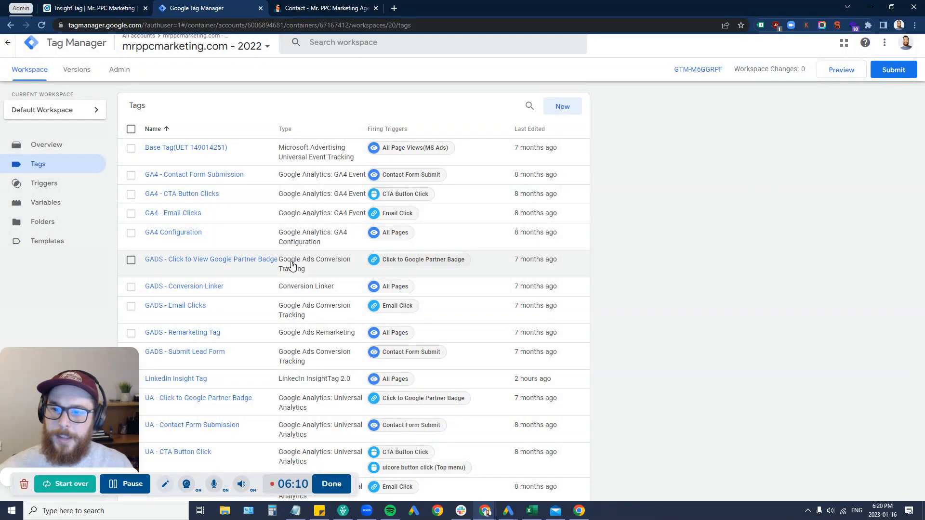
{"action": "scroll", "coordinate": [262, 326], "scroll_direction": "down", "scroll_amount": 2}
{"action": "left_click", "coordinate": [166, 284]}
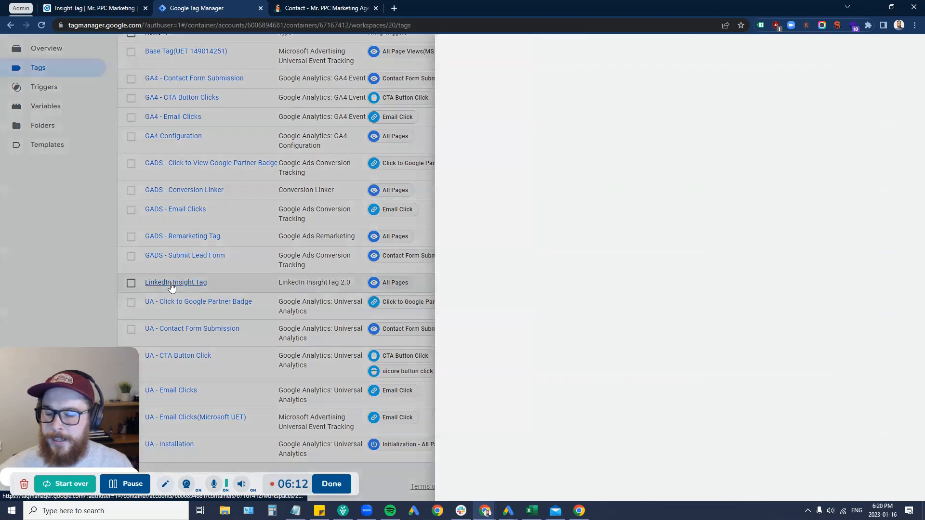
{"action": "left_click", "coordinate": [424, 147]}
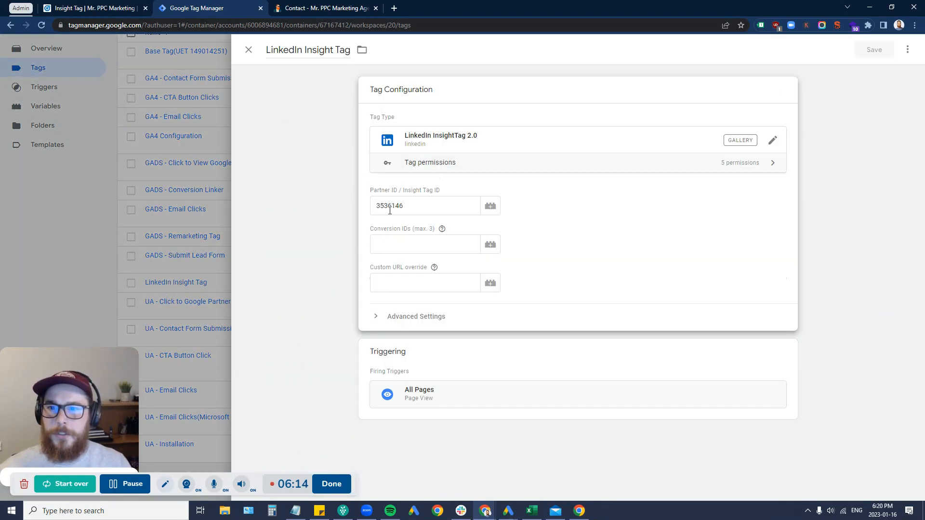
{"action": "double_click", "coordinate": [386, 206]}
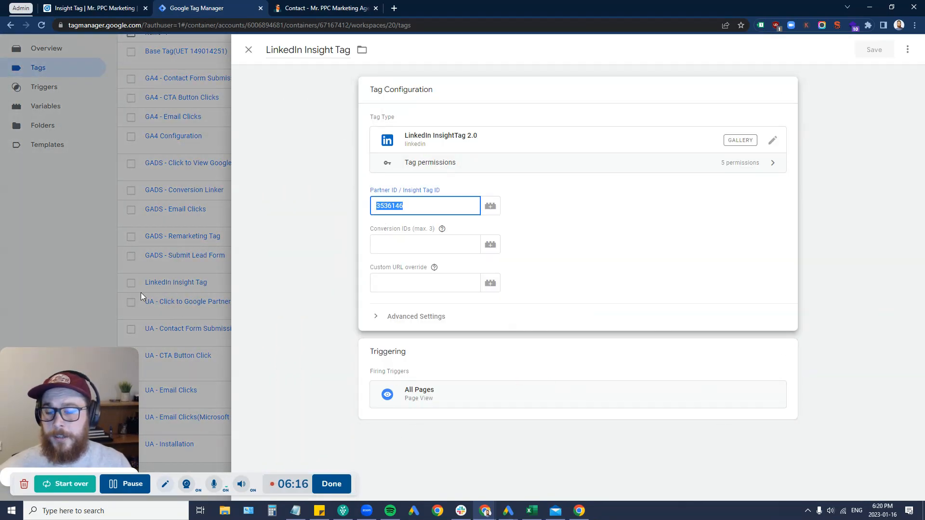
{"action": "left_click", "coordinate": [80, 259]}
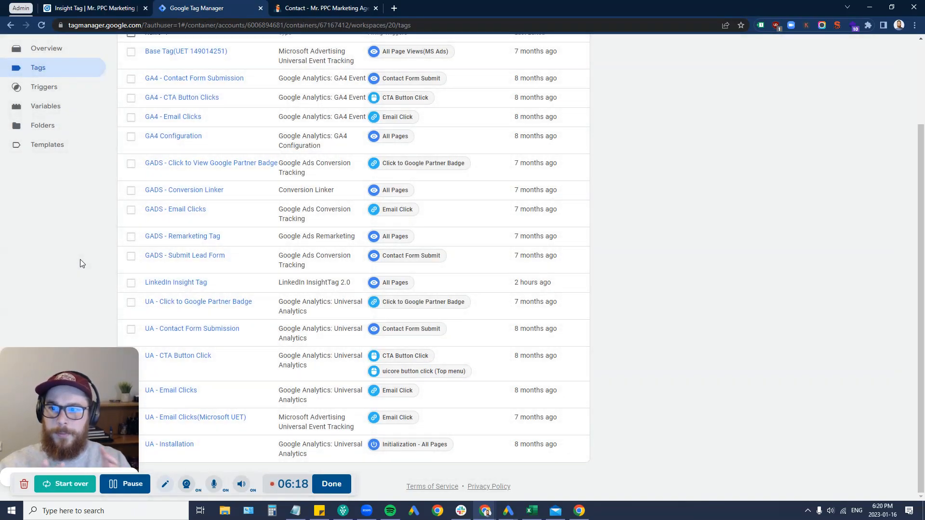
{"action": "left_click", "coordinate": [83, 9]}
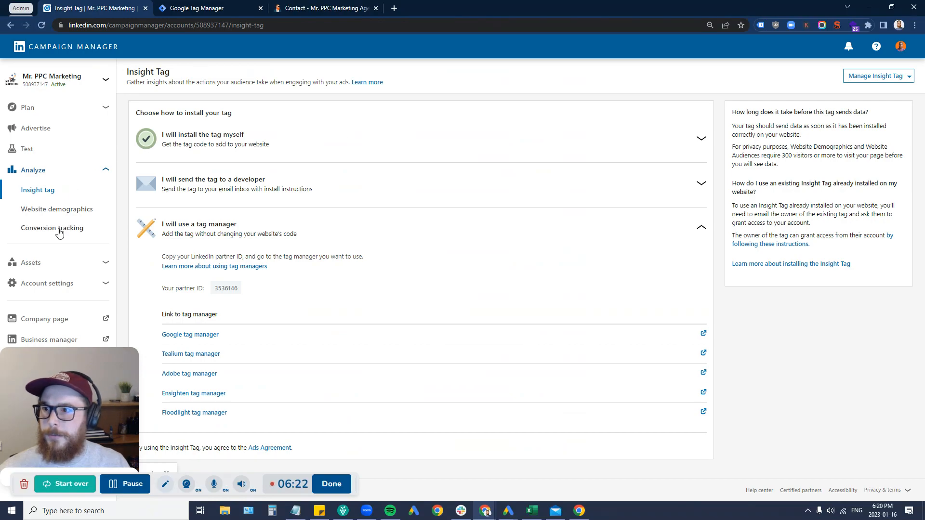
Step: Open Email Clicks at its Sources step to get conversion ID 10982482, then return to Tag Manager
{"action": "left_click", "coordinate": [58, 228]}
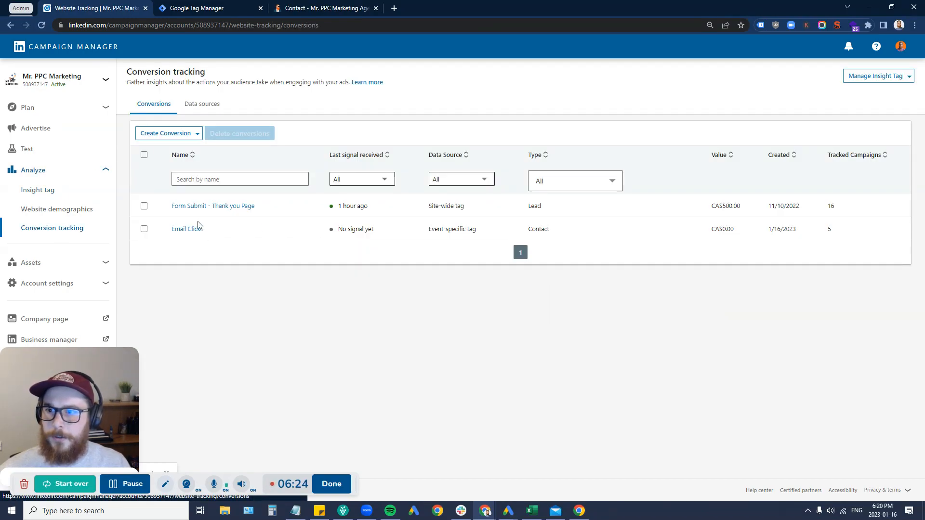
{"action": "left_click", "coordinate": [187, 229]}
{"action": "left_click", "coordinate": [633, 488]}
{"action": "left_click", "coordinate": [633, 488]}
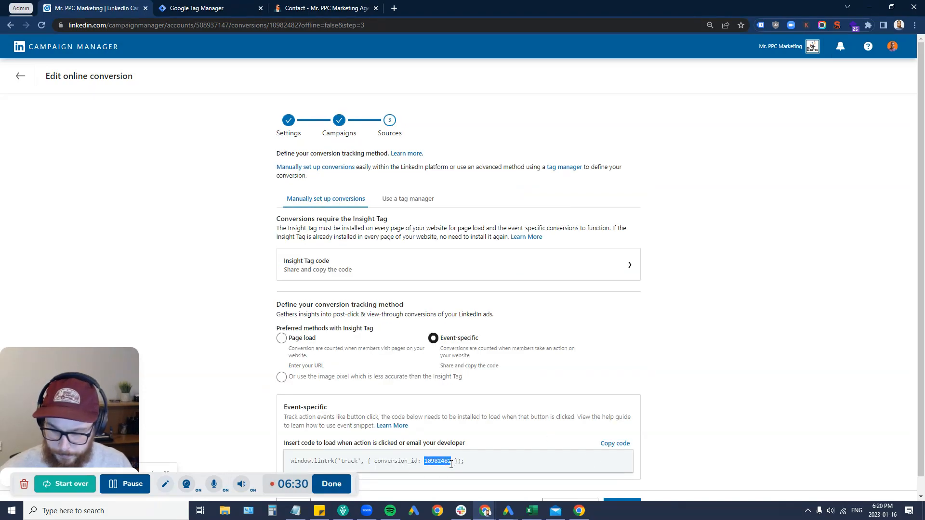
{"action": "left_click", "coordinate": [241, 5]}
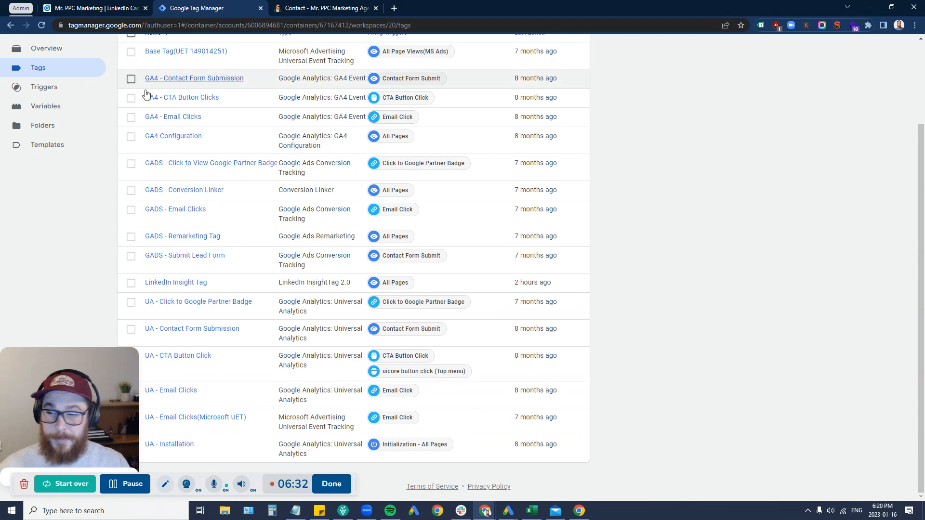
Step: Create a new tag and name it LinkedIn Ads - Email Clicks
{"action": "scroll", "coordinate": [103, 145], "scroll_direction": "up", "scroll_amount": 3}
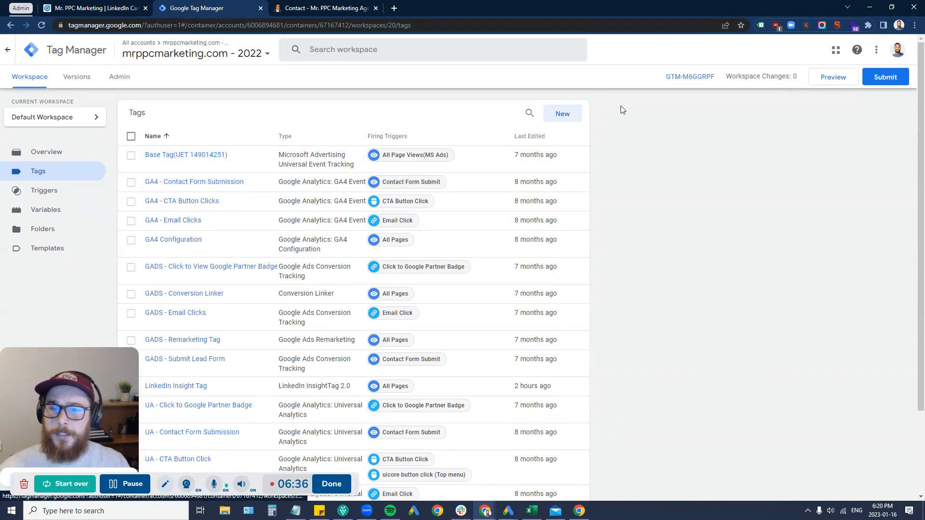
{"action": "left_click", "coordinate": [563, 114]}
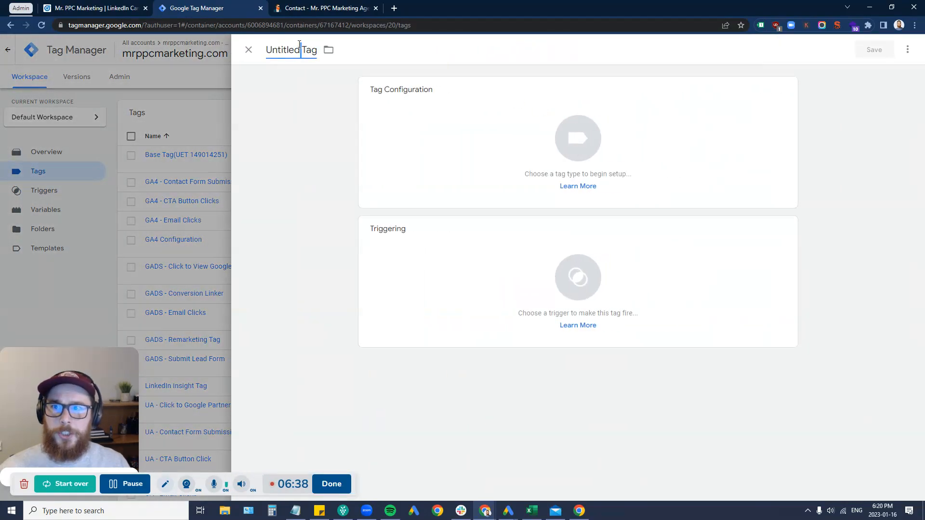
{"action": "left_click", "coordinate": [299, 50]}
{"action": "type", "text": "LinkedIn Ads - Email Clicks"}
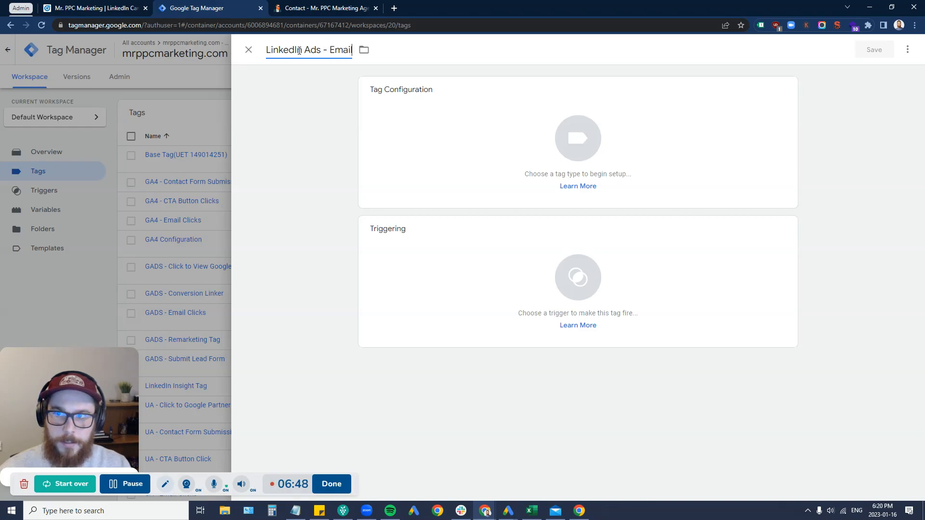
Step: Make it a LinkedIn InsightTag 2.0 tag with conversion ID 10982482 and a blank Partner ID
{"action": "left_click", "coordinate": [545, 146]}
{"action": "scroll", "coordinate": [672, 255], "scroll_direction": "down", "scroll_amount": 3}
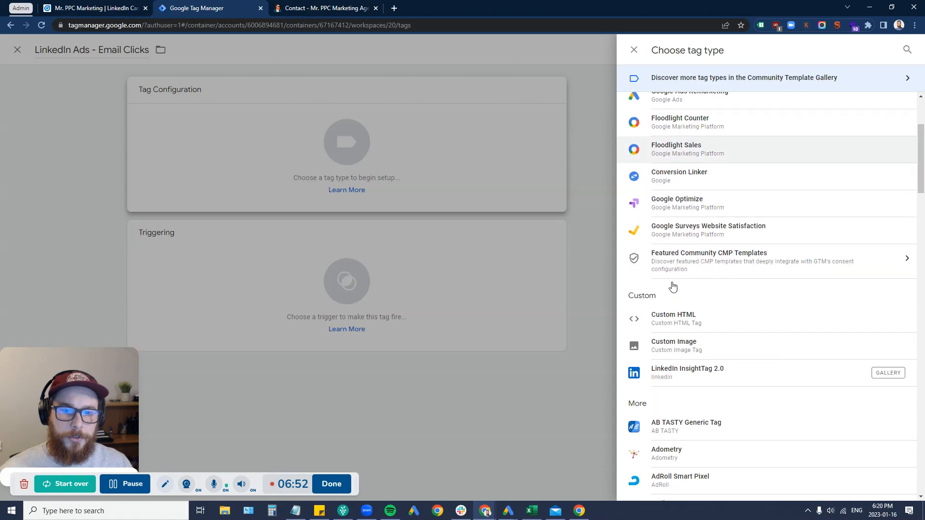
{"action": "left_click", "coordinate": [693, 372]}
{"action": "left_click", "coordinate": [410, 246]}
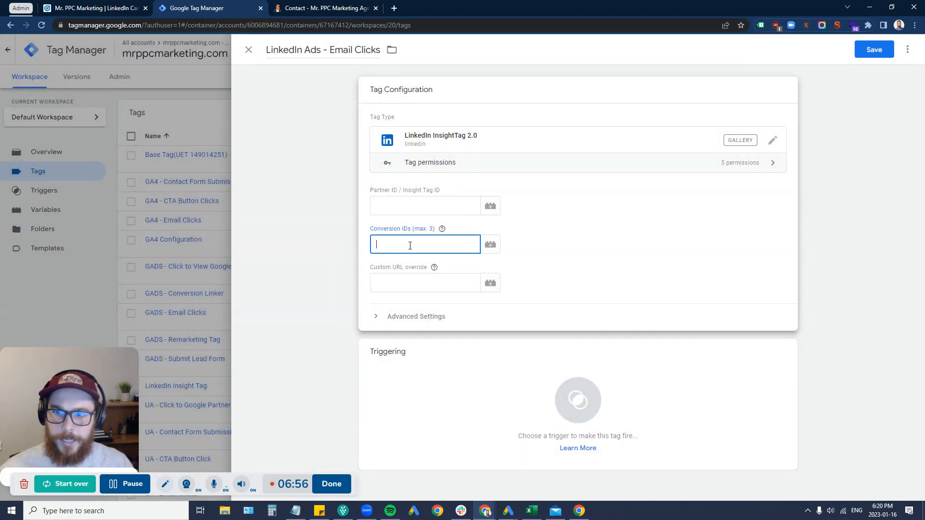
{"action": "type", "text": "10982482"}
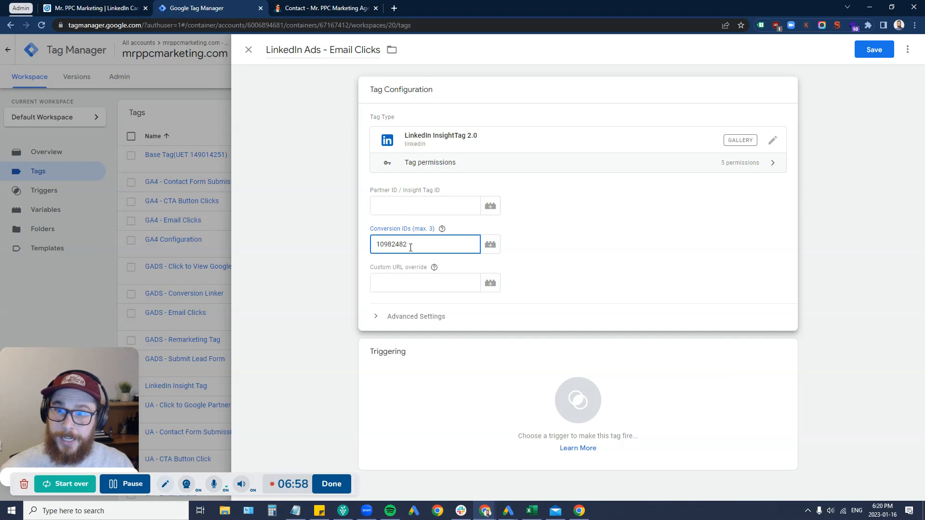
{"action": "left_click", "coordinate": [406, 207]}
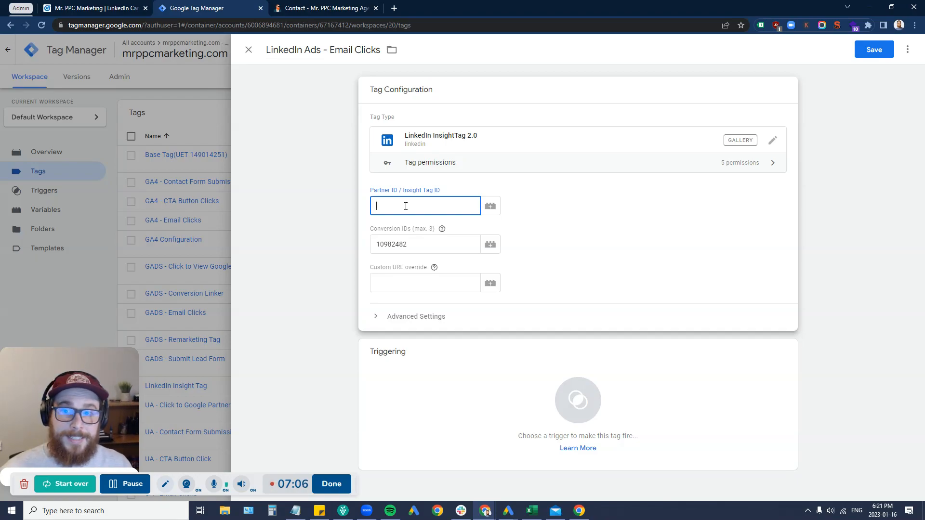
{"action": "left_click", "coordinate": [434, 268]}
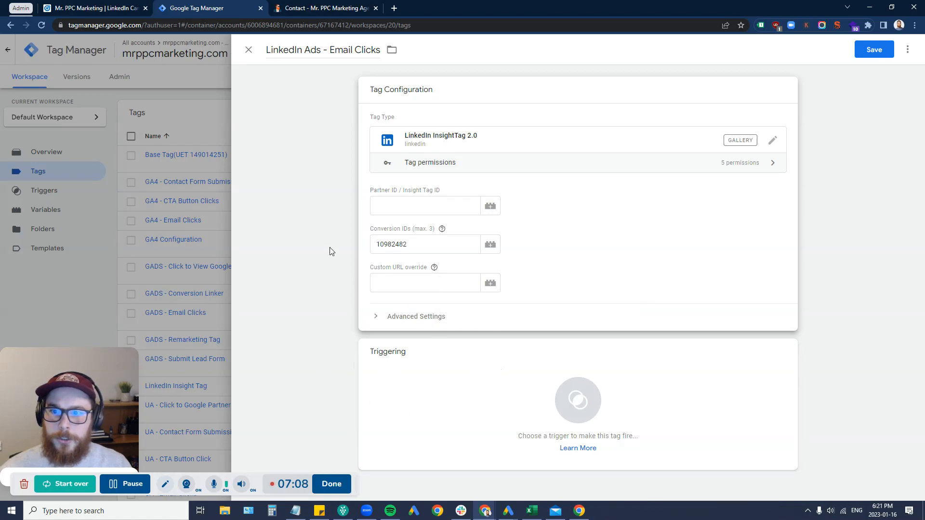
{"action": "double_click", "coordinate": [399, 250]}
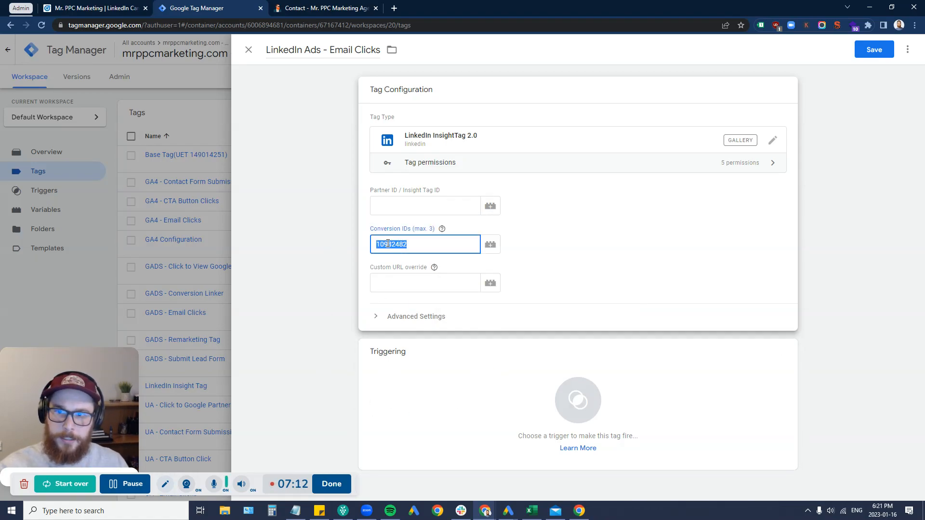
{"action": "left_click", "coordinate": [407, 381]}
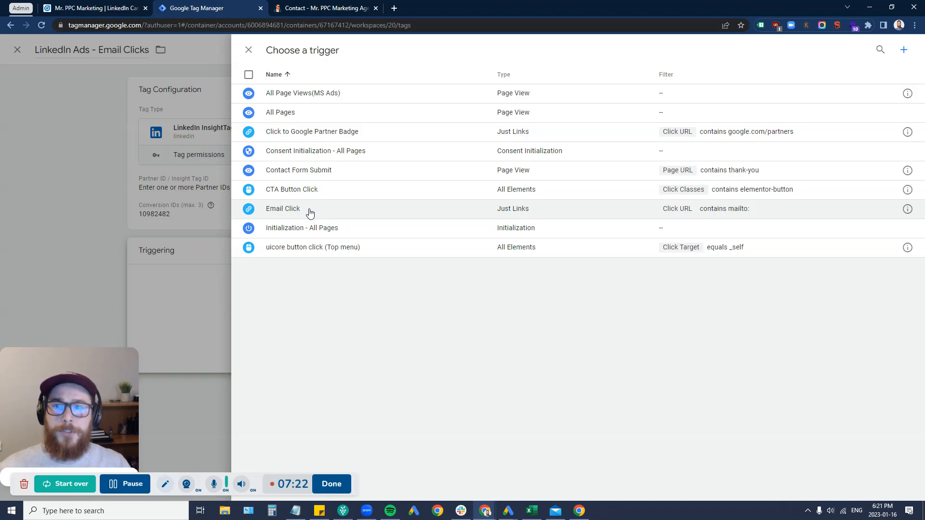
Step: Fire the tag on the Email Click trigger, then bring up the website's Contact page
{"action": "left_click", "coordinate": [310, 213]}
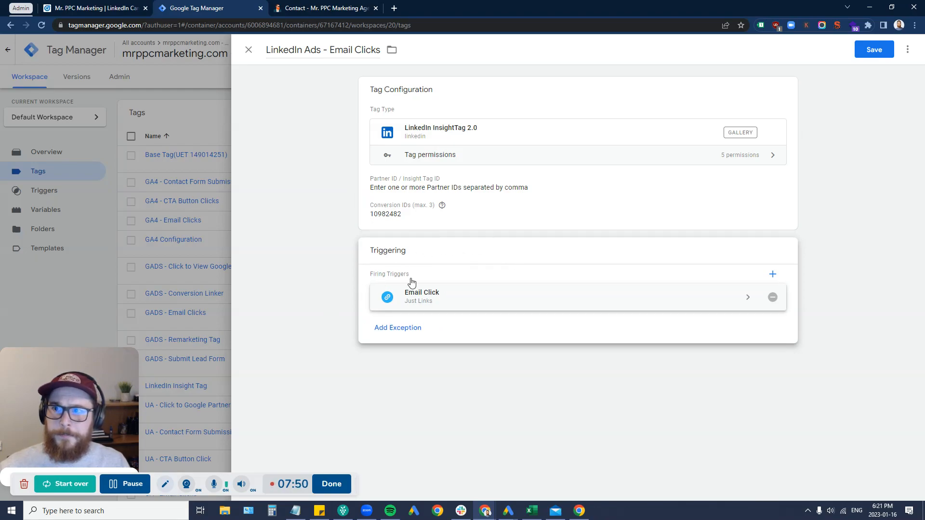
{"action": "left_click", "coordinate": [318, 8]}
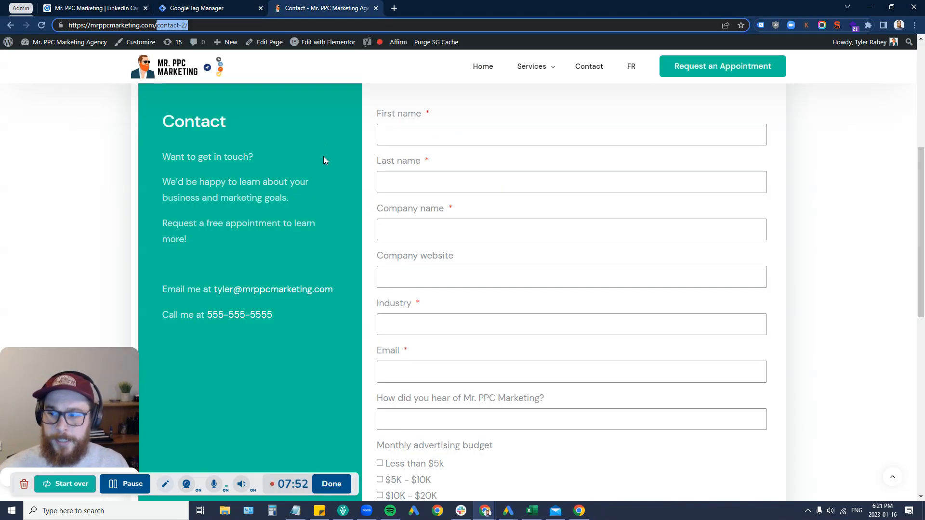
Step: Reload the contact page, inspect the email link, and confirm it opens a mail draft
{"action": "key", "text": "F5"}
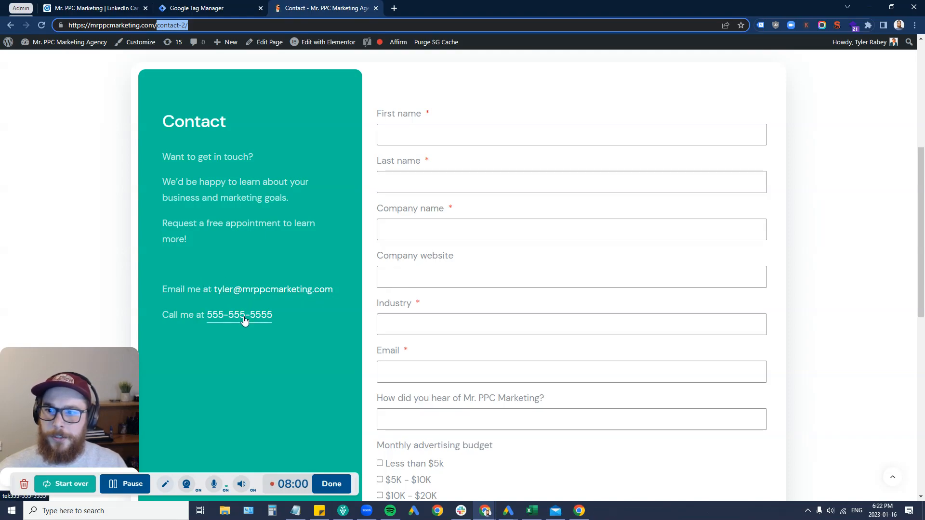
{"action": "right_click", "coordinate": [242, 292]}
{"action": "left_click", "coordinate": [272, 403]}
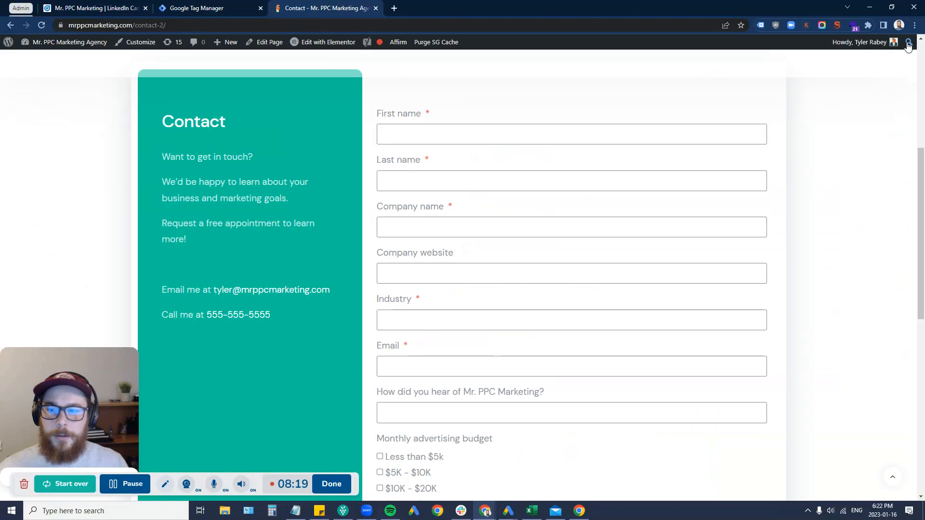
{"action": "left_click", "coordinate": [917, 40]}
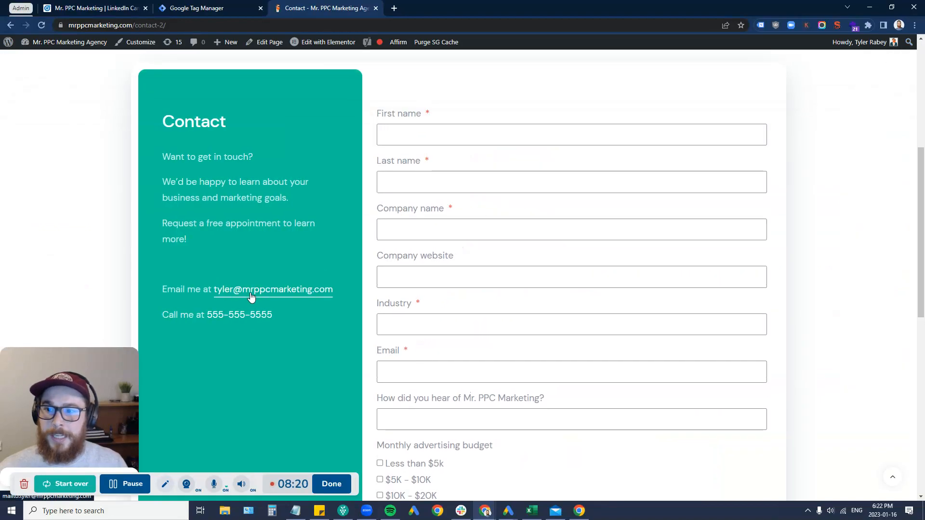
{"action": "left_click", "coordinate": [250, 294]}
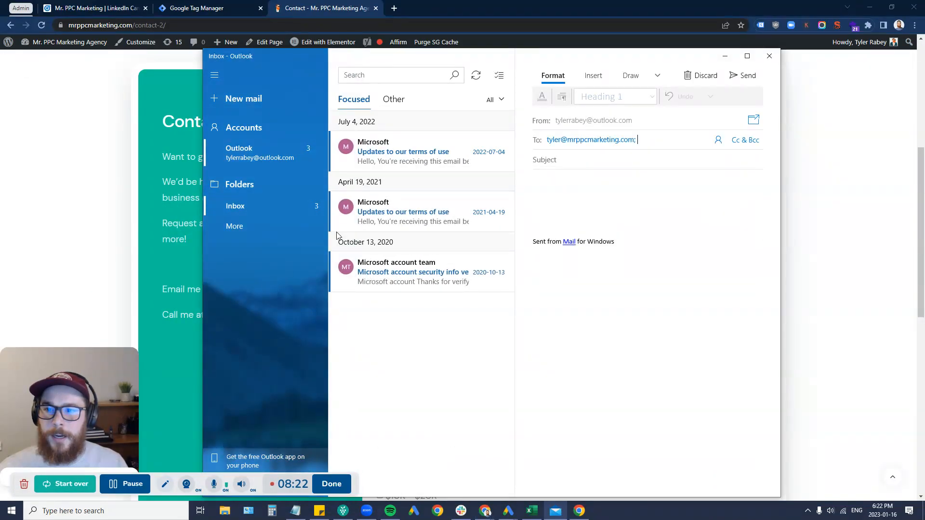
{"action": "left_click", "coordinate": [769, 56]}
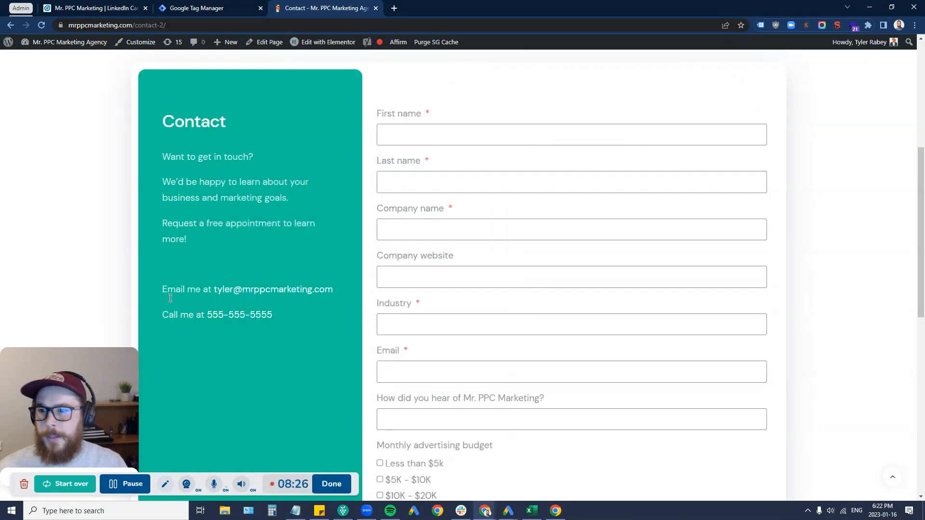
Step: Inspect the phone link's HTML to confirm it is a tel: link
{"action": "right_click", "coordinate": [256, 318]}
{"action": "left_click", "coordinate": [283, 415]}
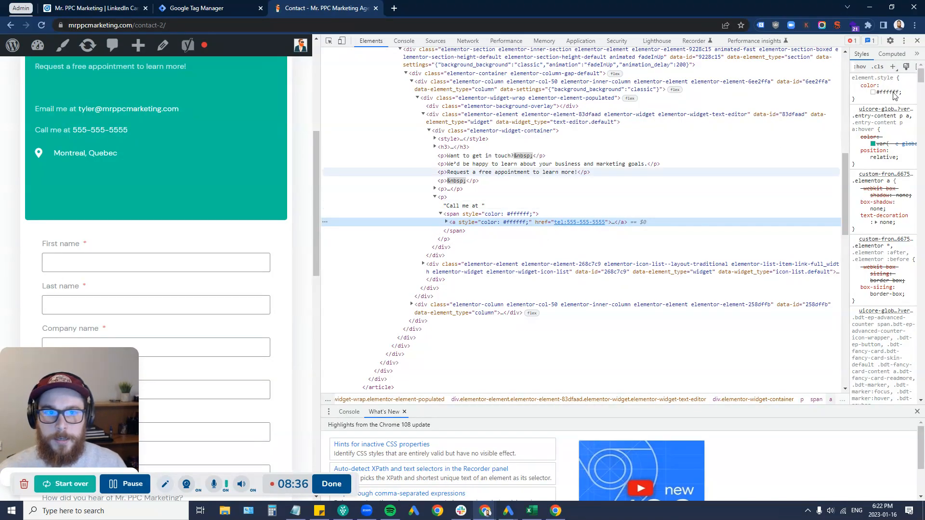
{"action": "left_click", "coordinate": [918, 41]}
{"action": "mouse_move", "coordinate": [894, 41]}
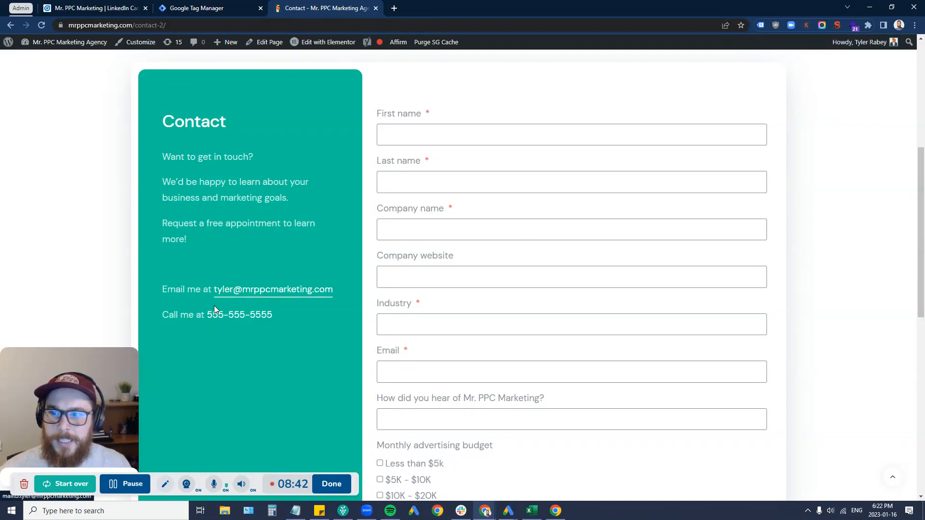
Step: Review the Email Click trigger's Click URL condition, keeping the 'contains' operator
{"action": "left_click", "coordinate": [183, 6]}
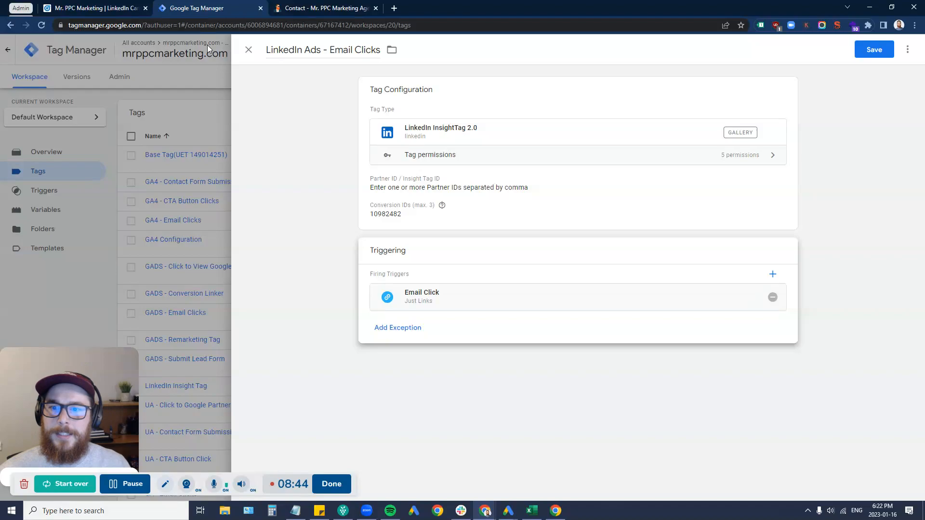
{"action": "left_click", "coordinate": [451, 306]}
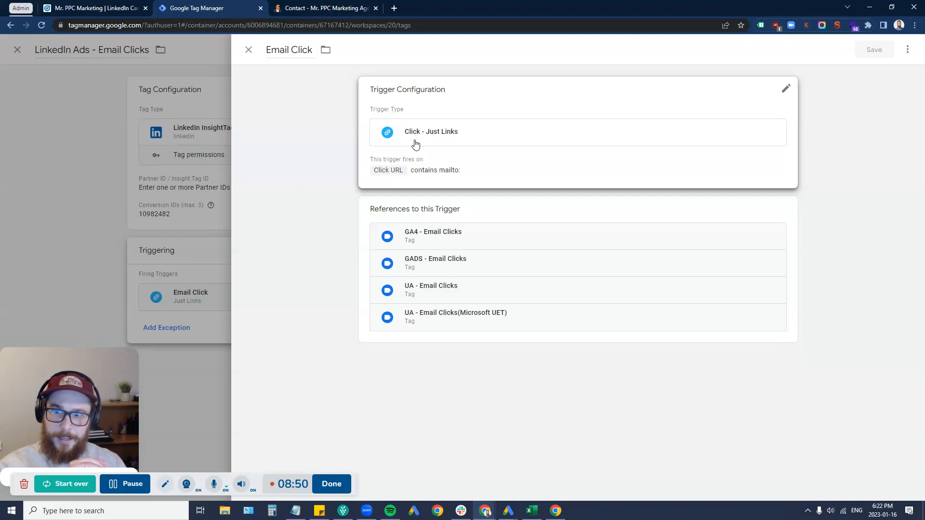
{"action": "left_click", "coordinate": [430, 168]}
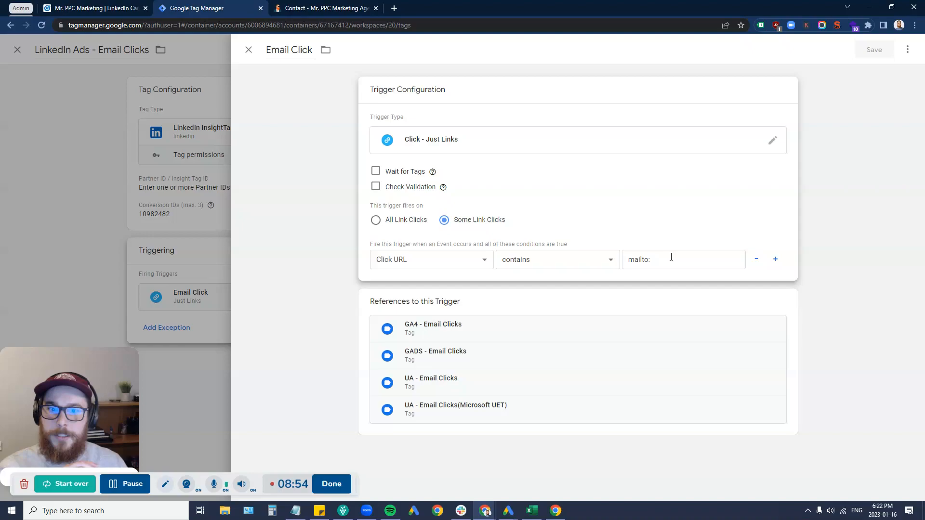
{"action": "left_click", "coordinate": [606, 267]}
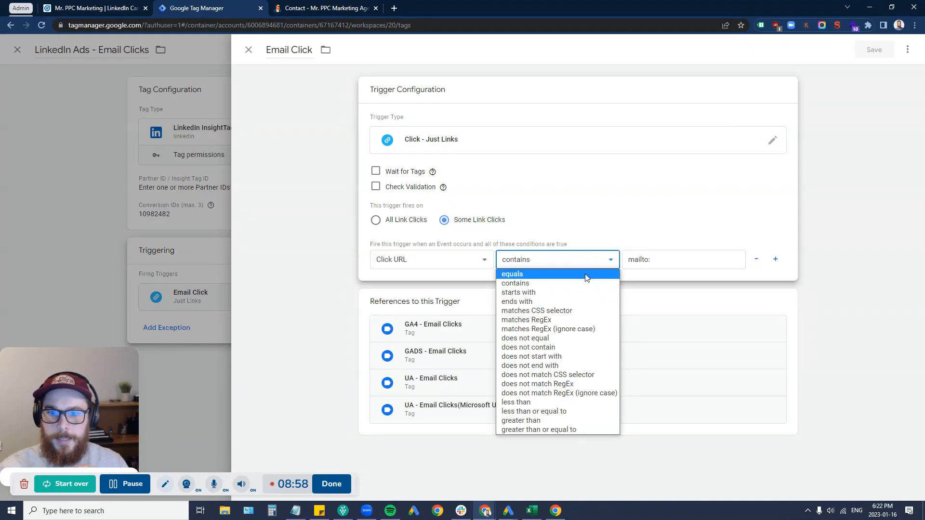
{"action": "left_click", "coordinate": [591, 282]}
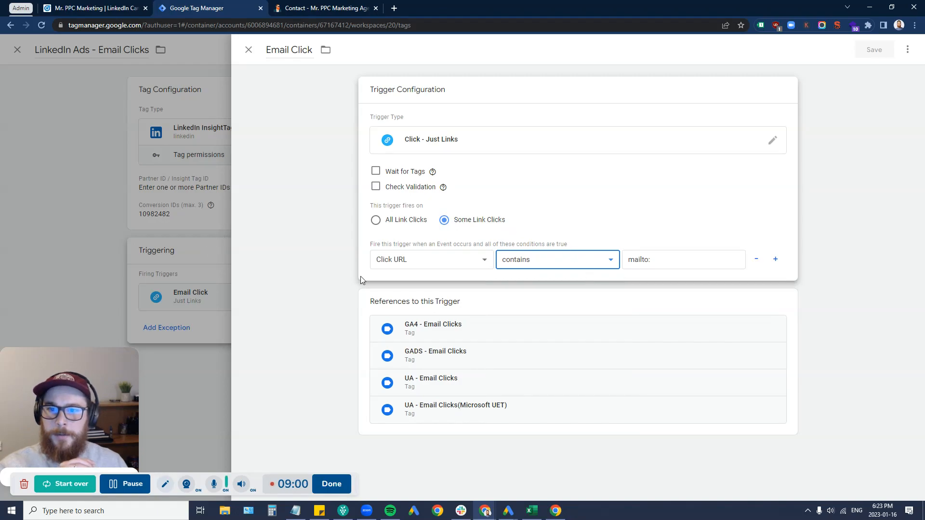
{"action": "left_click", "coordinate": [36, 285]}
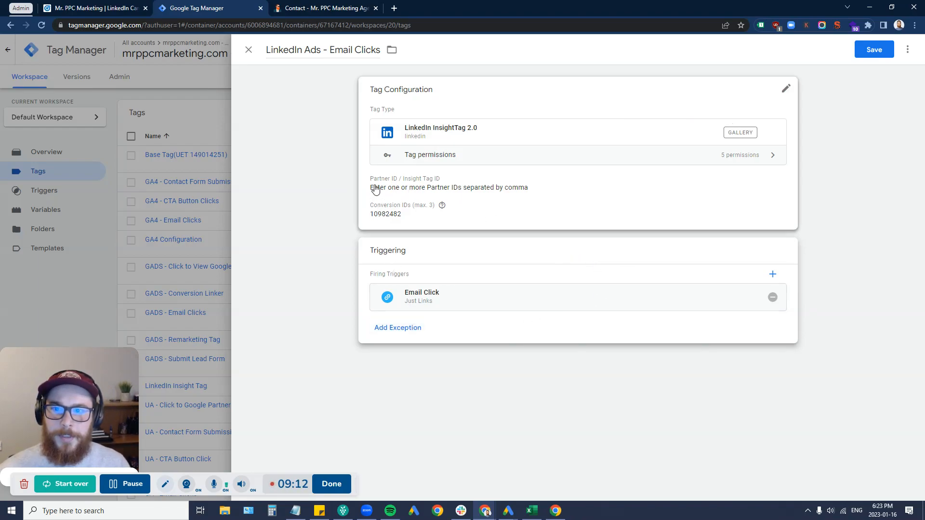
Step: Save LinkedIn Ads - Email Clicks and open the LinkedIn Insight Tag's partner ID 3536146
{"action": "left_click", "coordinate": [875, 49]}
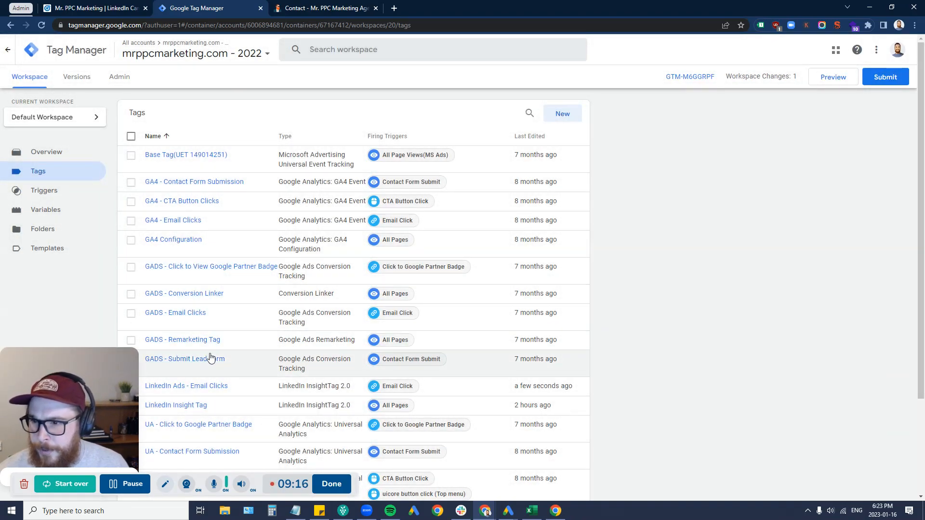
{"action": "scroll", "coordinate": [206, 386], "scroll_direction": "down", "scroll_amount": 2}
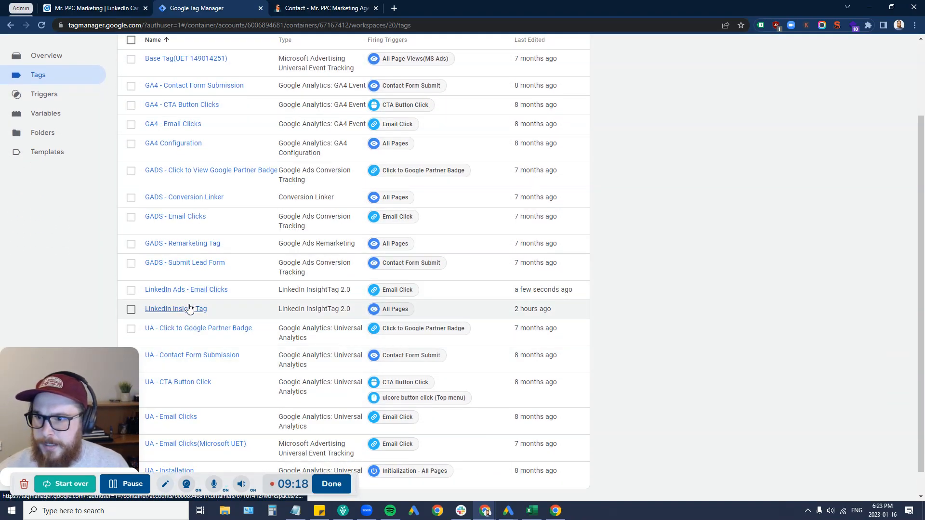
{"action": "left_click", "coordinate": [189, 309]}
{"action": "double_click", "coordinate": [396, 206]}
{"action": "key", "text": "ctrl+c"}
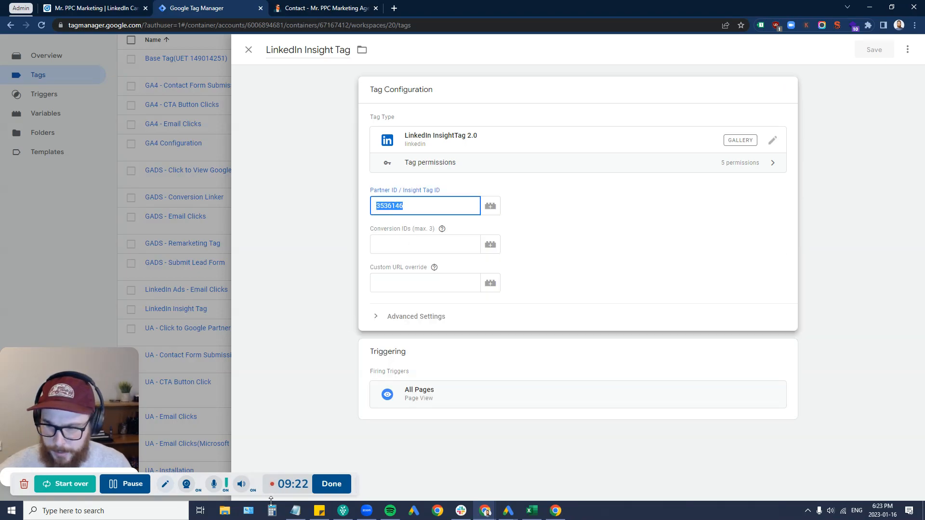
Step: Paste partner ID 3536146 into the LinkedIn Ads - Email Clicks tag and save it
{"action": "left_click", "coordinate": [297, 512]}
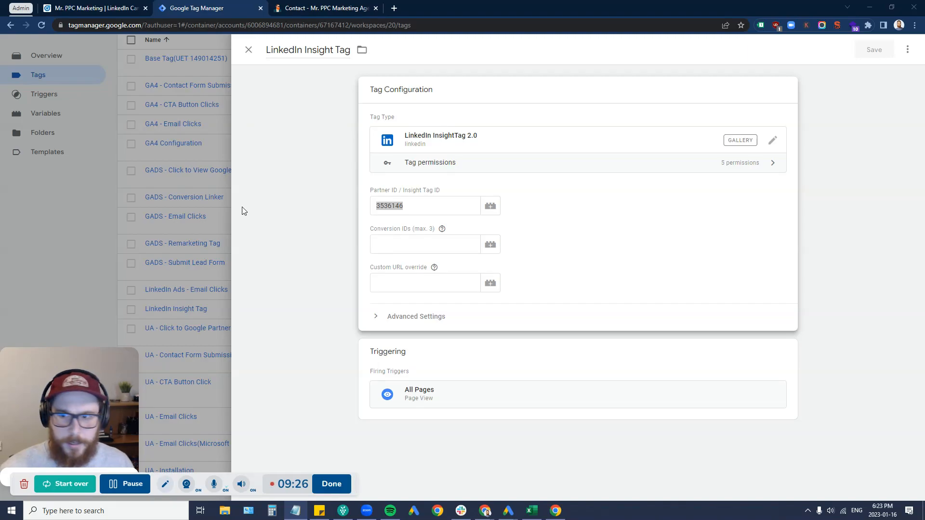
{"action": "left_click", "coordinate": [100, 231]}
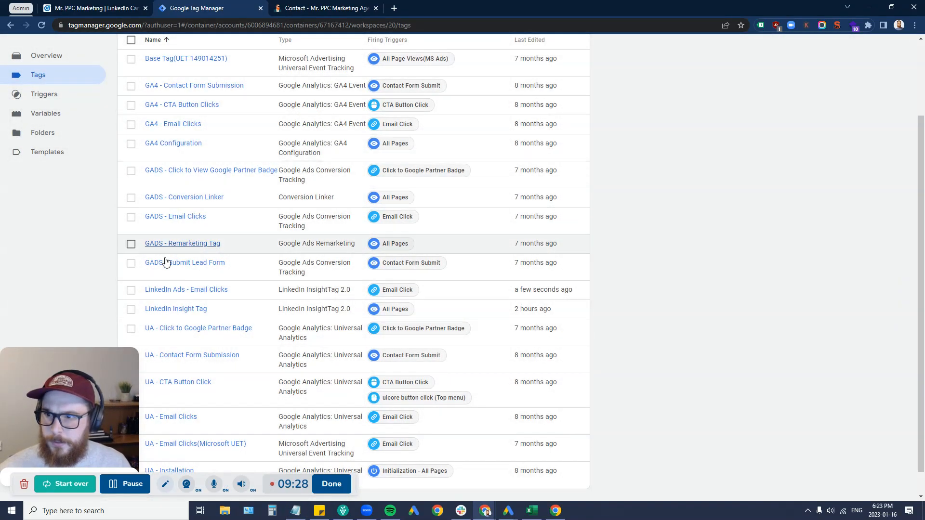
{"action": "scroll", "coordinate": [176, 265], "scroll_direction": "down", "scroll_amount": 1}
{"action": "left_click", "coordinate": [191, 264]}
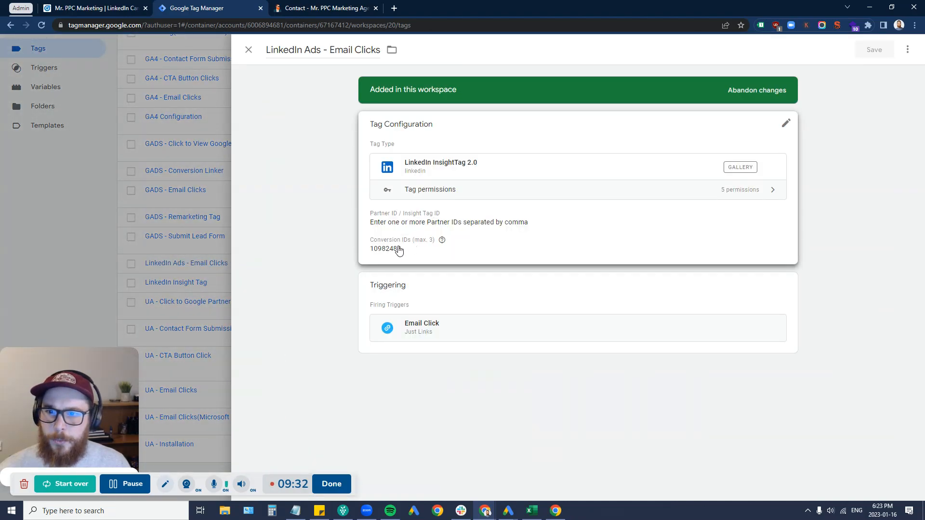
{"action": "left_click", "coordinate": [399, 236]}
{"action": "left_click", "coordinate": [394, 243]}
{"action": "key", "text": "ctrl+v"}
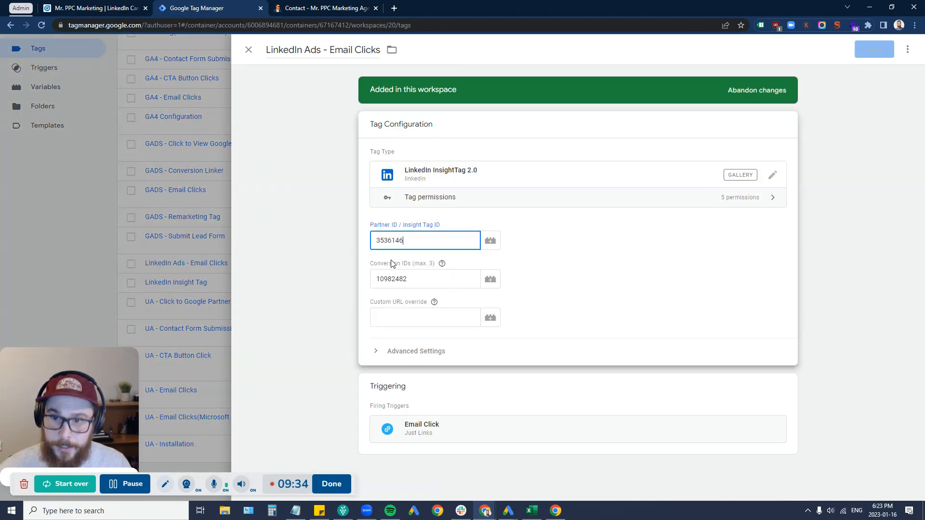
{"action": "left_click", "coordinate": [417, 277]}
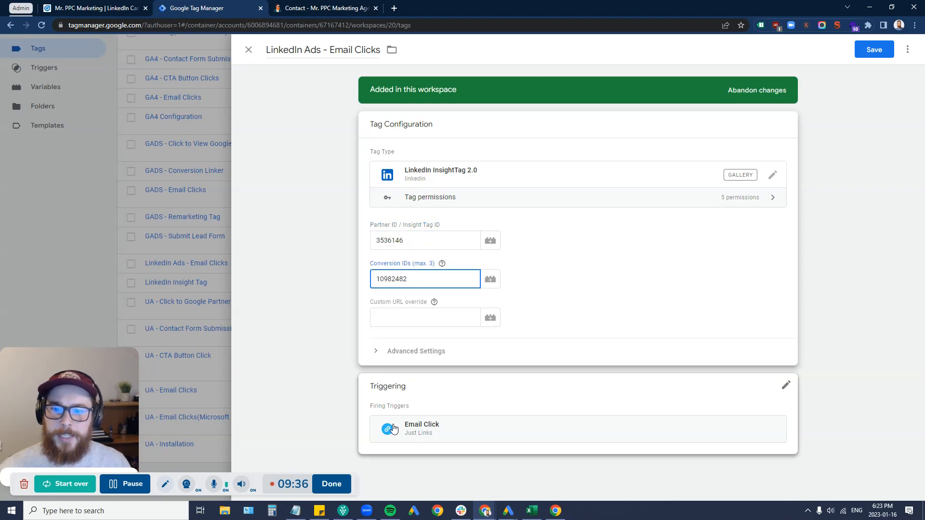
{"action": "left_click", "coordinate": [875, 50]}
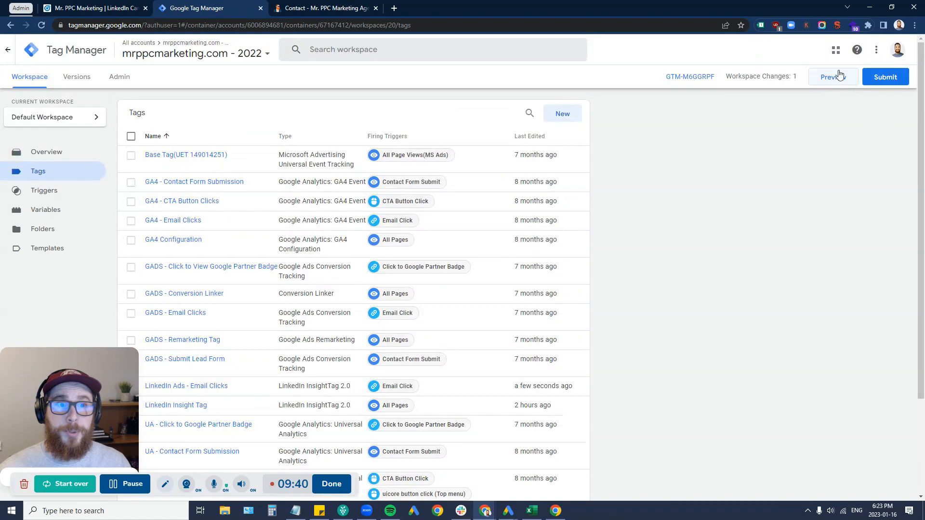
Step: Preview the container on the contact-2 page and click the contact email link to test it
{"action": "left_click", "coordinate": [833, 78]}
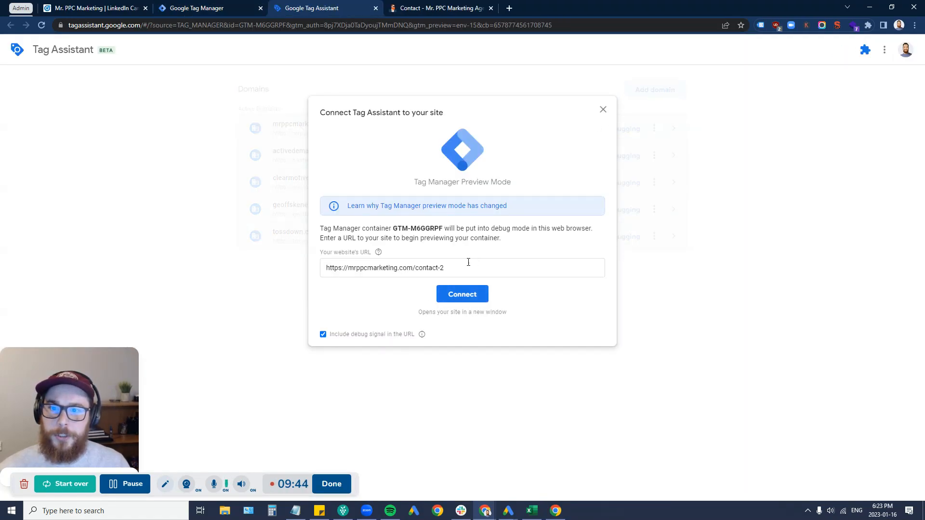
{"action": "left_click", "coordinate": [467, 291]}
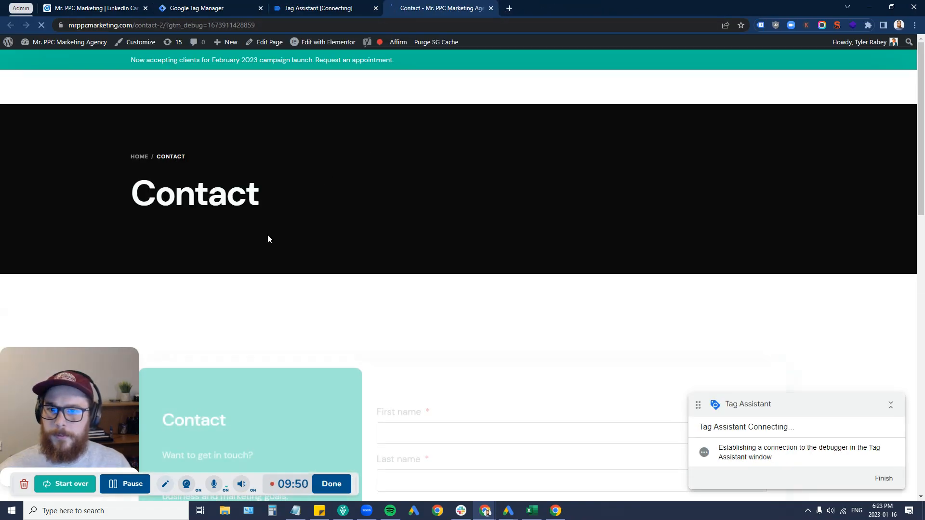
{"action": "scroll", "coordinate": [304, 284], "scroll_direction": "down", "scroll_amount": 6}
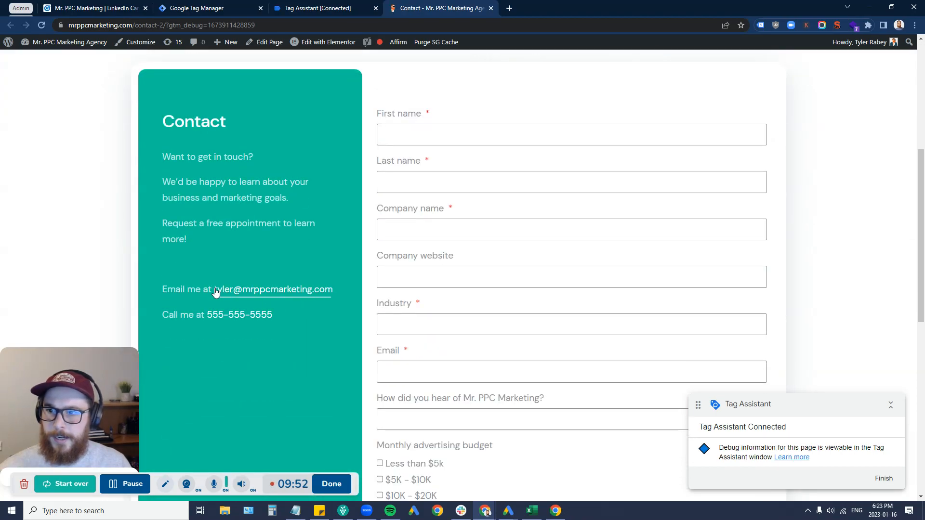
{"action": "left_click", "coordinate": [298, 290]}
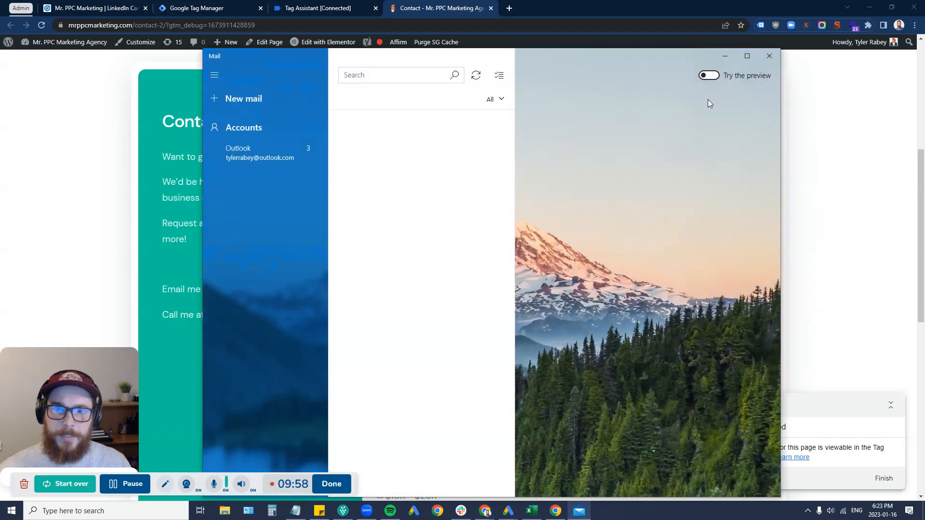
{"action": "left_click", "coordinate": [767, 61]}
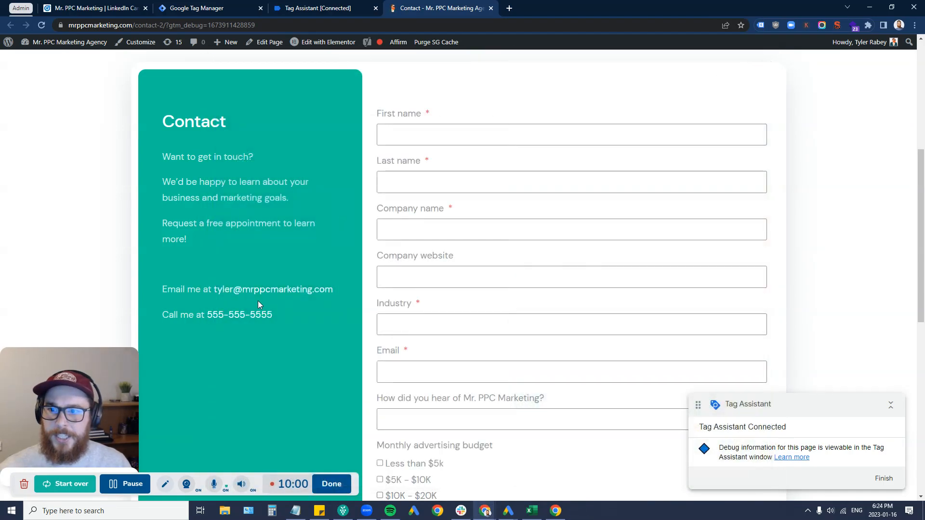
{"action": "left_click", "coordinate": [316, 6]}
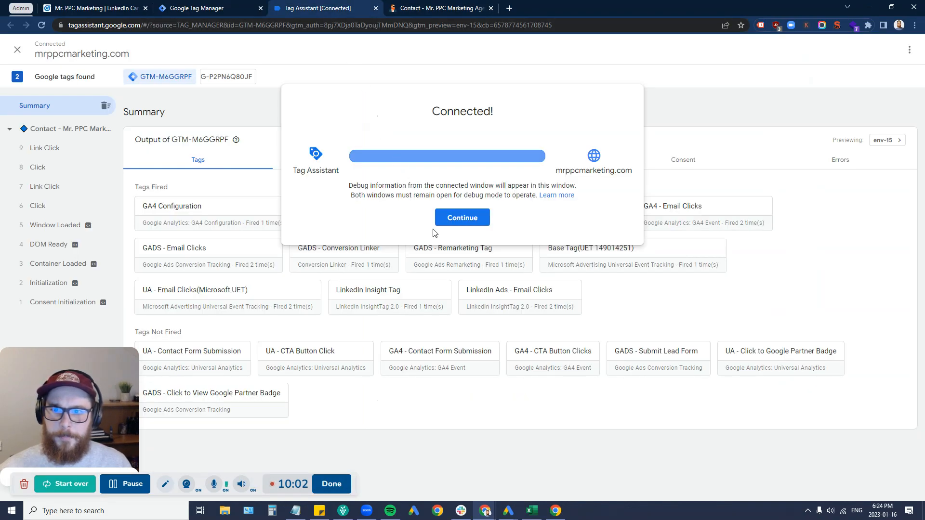
Step: Confirm in Tag Assistant that LinkedIn Ads - Email Clicks fired 2 times
{"action": "left_click", "coordinate": [460, 219]}
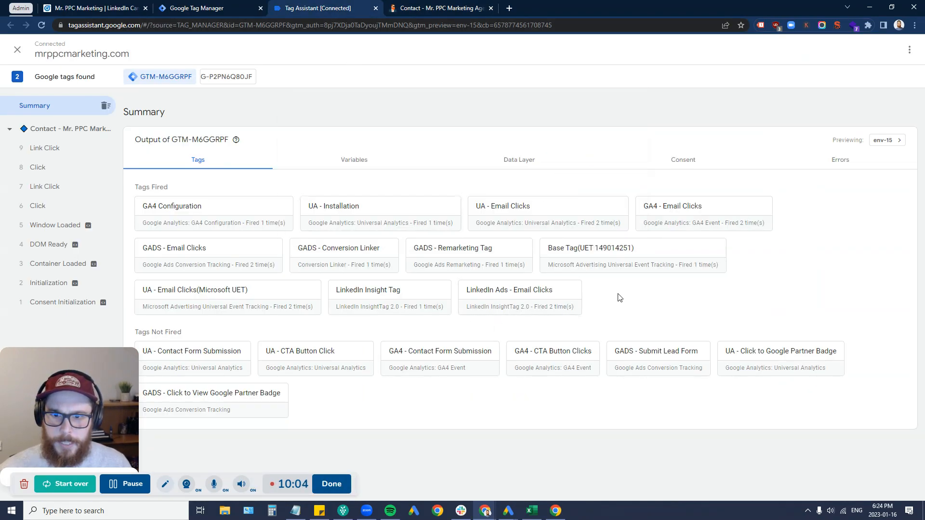
{"action": "left_click_drag", "start_coordinate": [610, 298], "coordinate": [453, 291]}
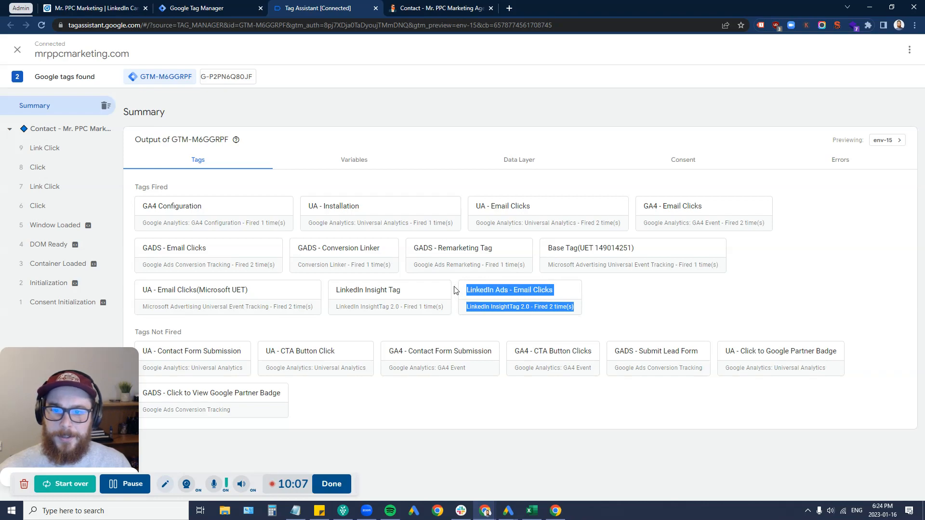
{"action": "left_click", "coordinate": [635, 312]}
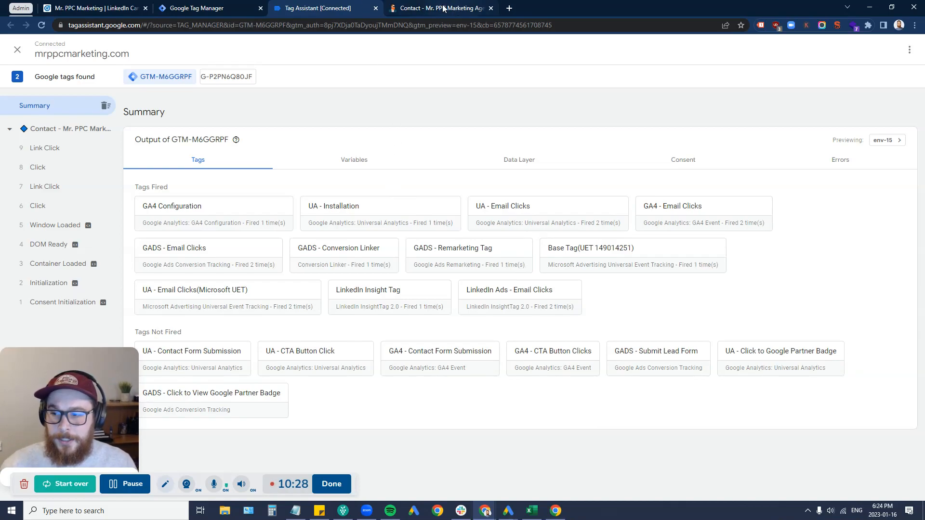
{"action": "left_click", "coordinate": [218, 7]}
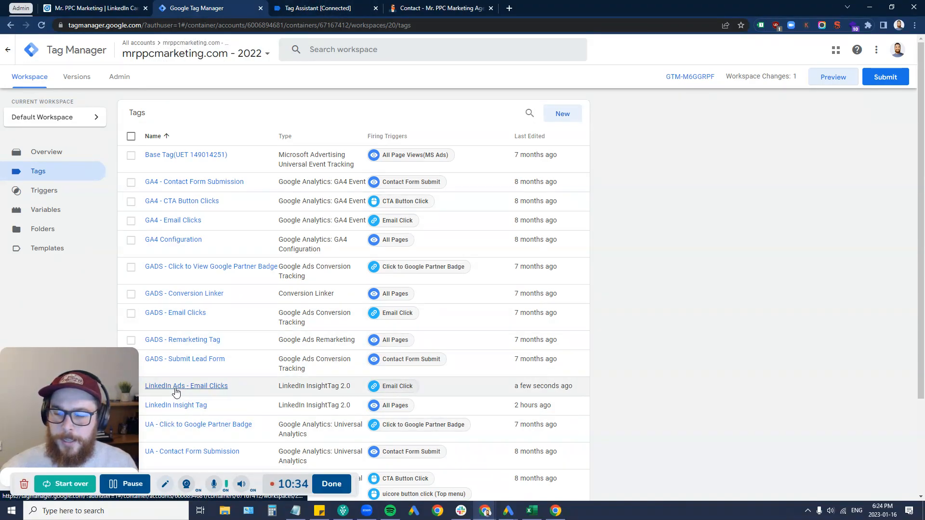
Step: Cancel the LinkedIn conversion edit and check that Email Clicks got a signal 2 seconds ago
{"action": "left_click", "coordinate": [104, 7]}
{"action": "scroll", "coordinate": [284, 307], "scroll_direction": "down", "scroll_amount": 1}
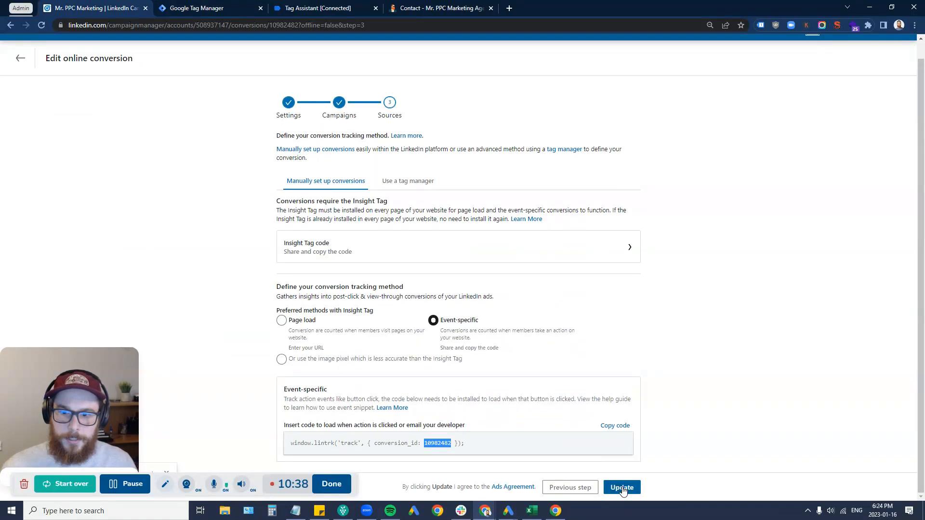
{"action": "left_click_drag", "start_coordinate": [355, 482], "coordinate": [349, 460]}
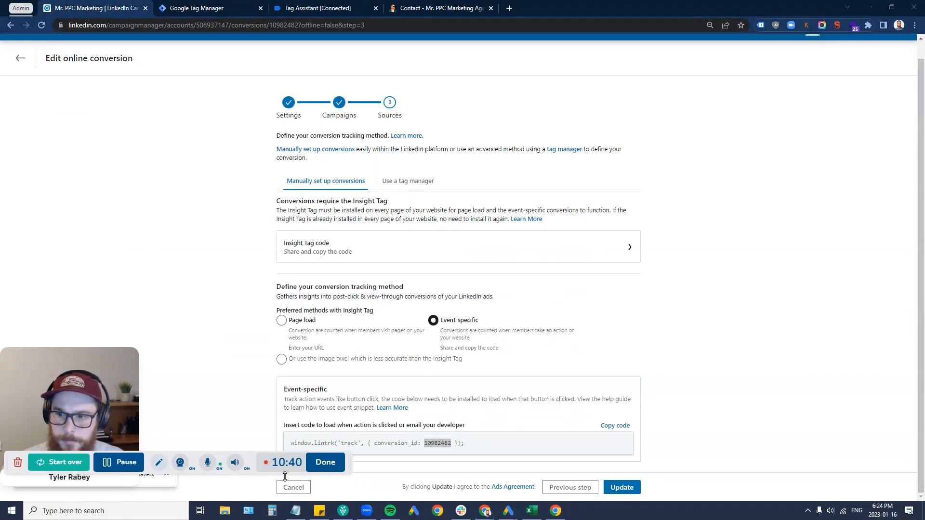
{"action": "left_click", "coordinate": [293, 489]}
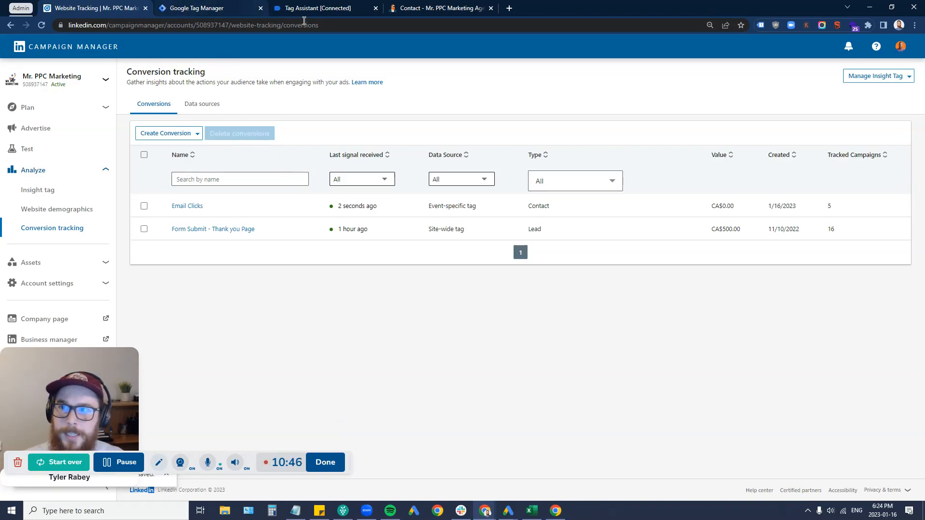
{"action": "left_click", "coordinate": [198, 8]}
Step: Review the existing Email Click trigger in the Triggers list
{"action": "scroll", "coordinate": [195, 231], "scroll_direction": "down", "scroll_amount": 3}
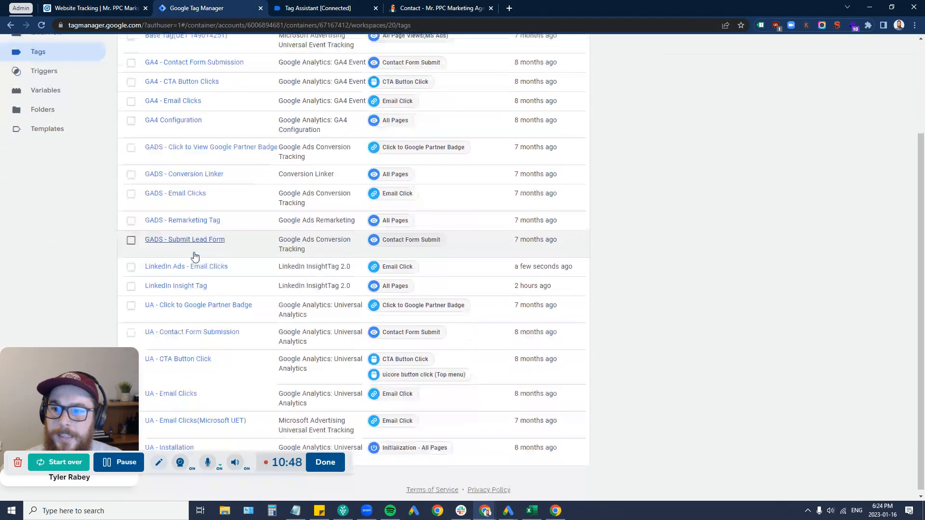
{"action": "scroll", "coordinate": [68, 145], "scroll_direction": "up", "scroll_amount": 3}
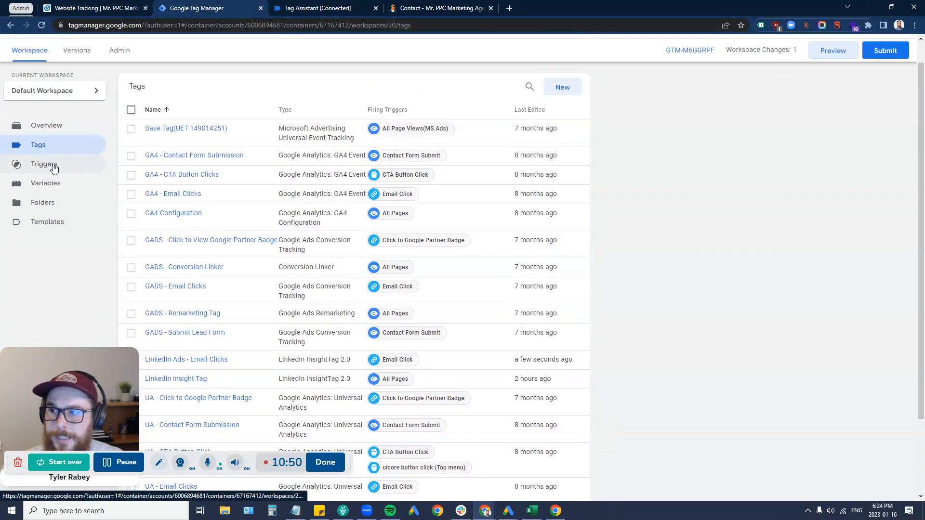
{"action": "left_click", "coordinate": [51, 165]}
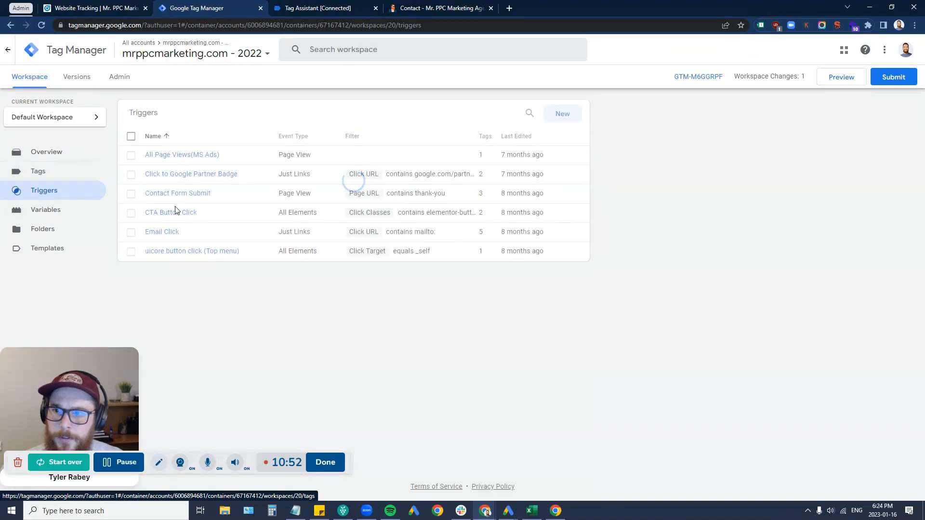
{"action": "left_click", "coordinate": [172, 232]}
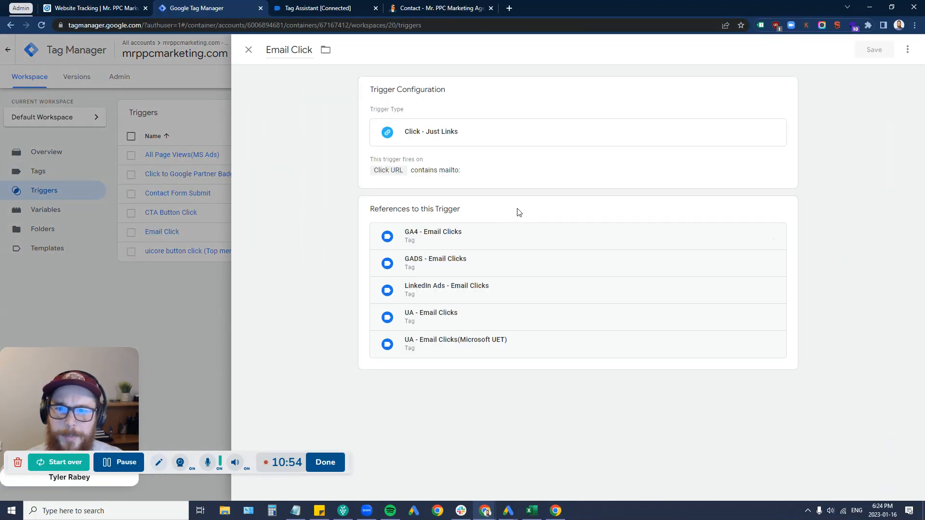
{"action": "left_click", "coordinate": [166, 317]}
Step: Draft a new Just Links trigger for some link clicks where Click URL contains tel:, then close it
{"action": "left_click", "coordinate": [557, 113]}
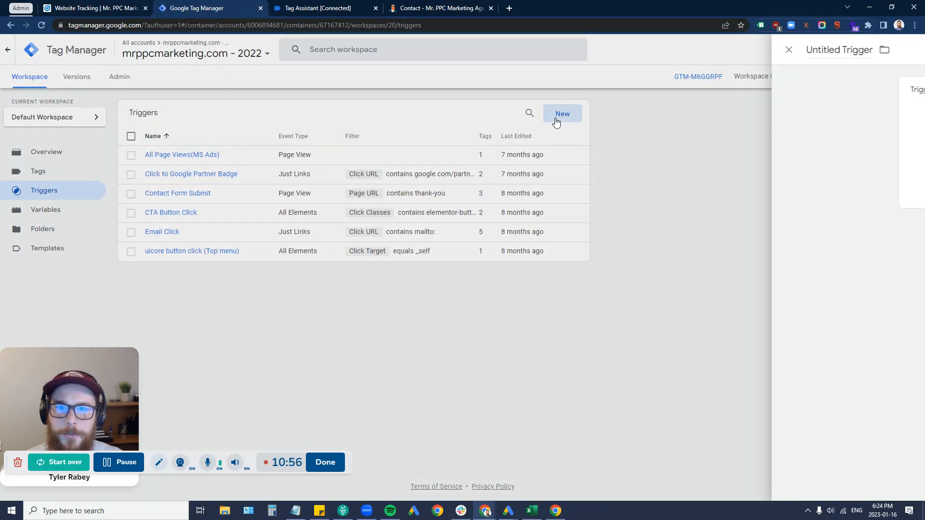
{"action": "left_click", "coordinate": [382, 91]}
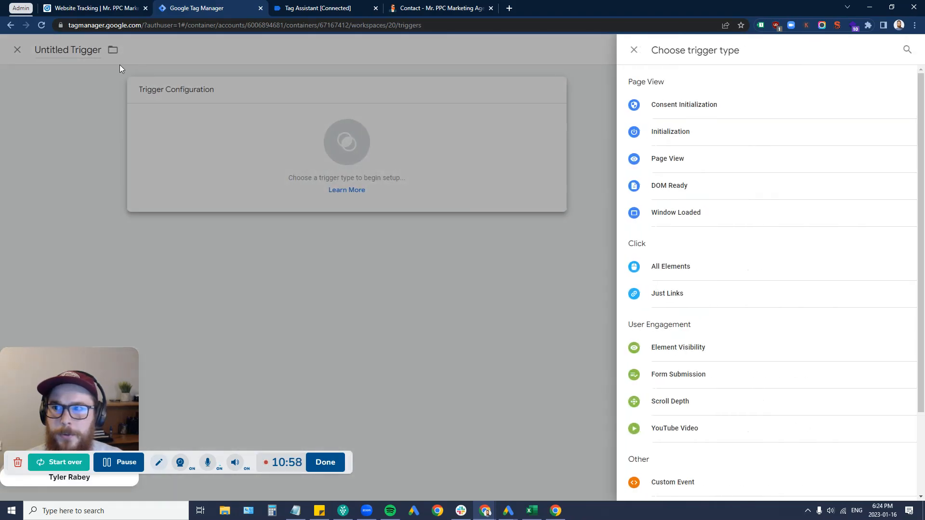
{"action": "scroll", "coordinate": [679, 296], "scroll_direction": "down", "scroll_amount": 2}
{"action": "left_click", "coordinate": [684, 190]}
{"action": "left_click", "coordinate": [445, 220]}
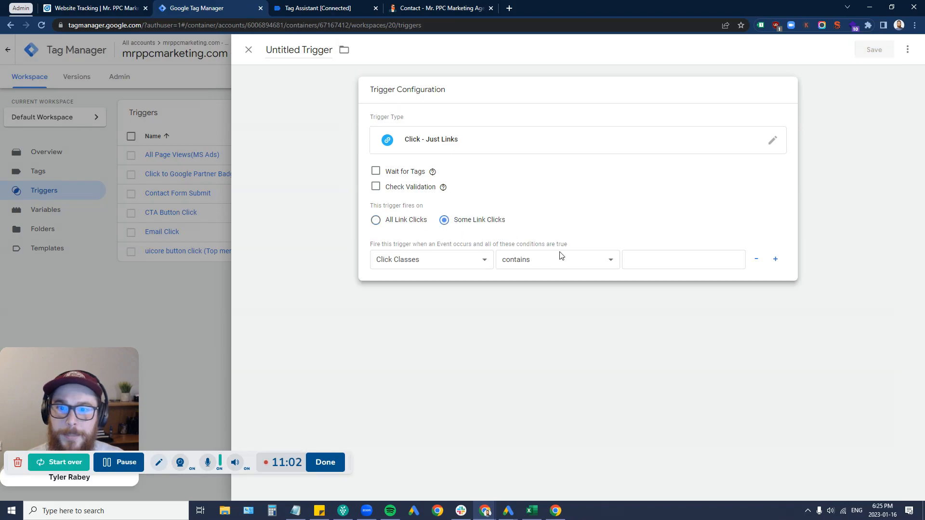
{"action": "left_click", "coordinate": [379, 264]}
{"action": "left_click", "coordinate": [391, 320]}
{"action": "left_click", "coordinate": [722, 252]}
{"action": "type", "text": "tel:"}
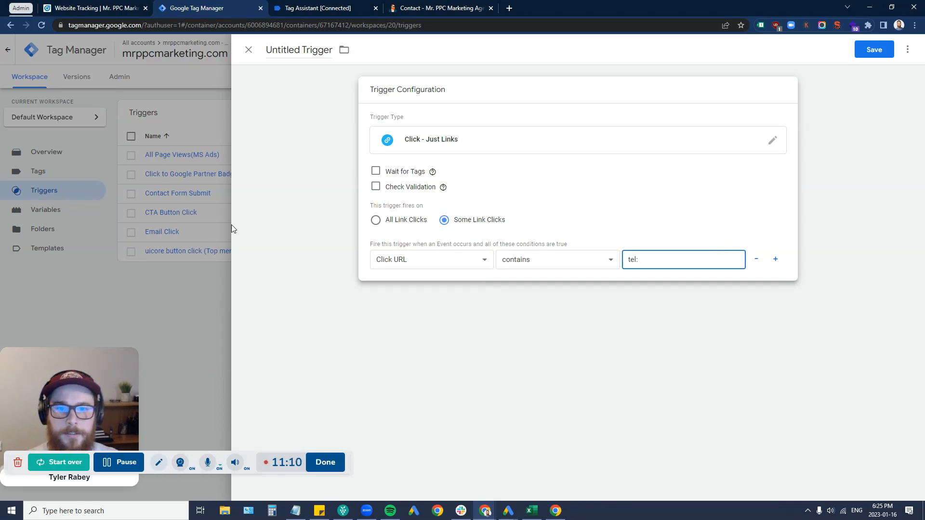
{"action": "left_click", "coordinate": [248, 51]}
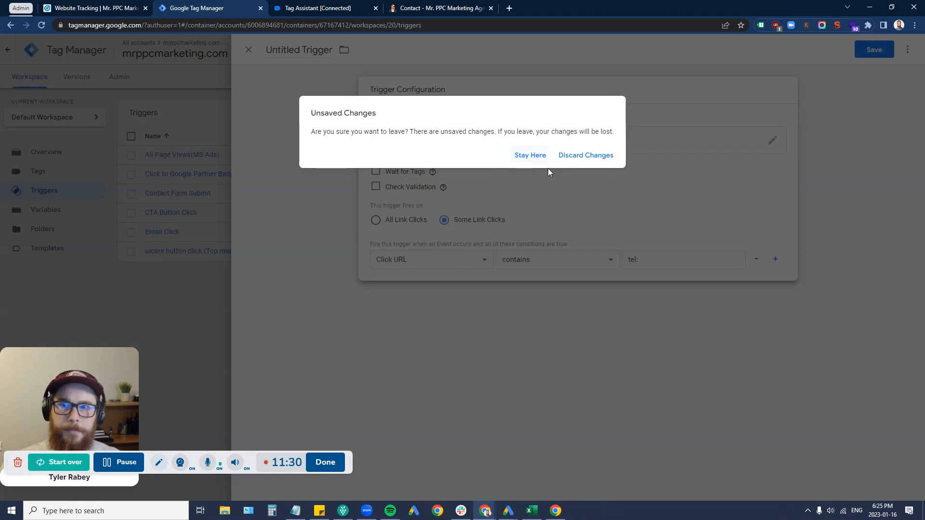
Step: Discard the trigger draft and open the context menu on the contact form's First name field
{"action": "left_click", "coordinate": [572, 162]}
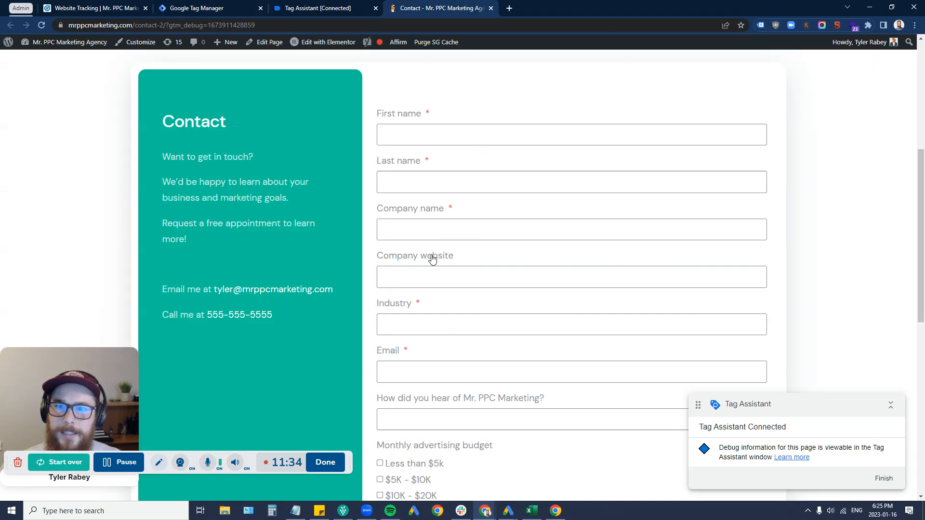
{"action": "left_click", "coordinate": [443, 137]}
{"action": "right_click", "coordinate": [445, 139]}
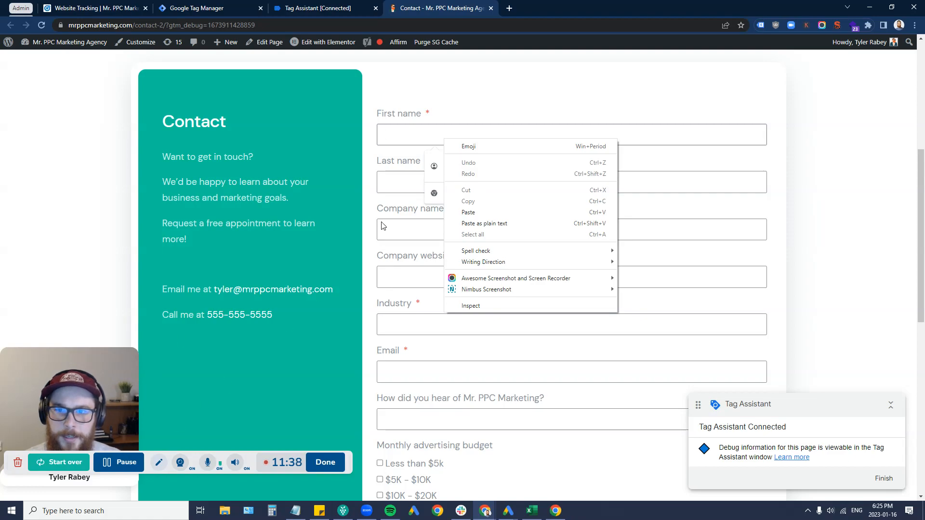
{"action": "scroll", "coordinate": [335, 230], "scroll_direction": "up", "scroll_amount": 5}
{"action": "scroll", "coordinate": [374, 295], "scroll_direction": "down", "scroll_amount": 7}
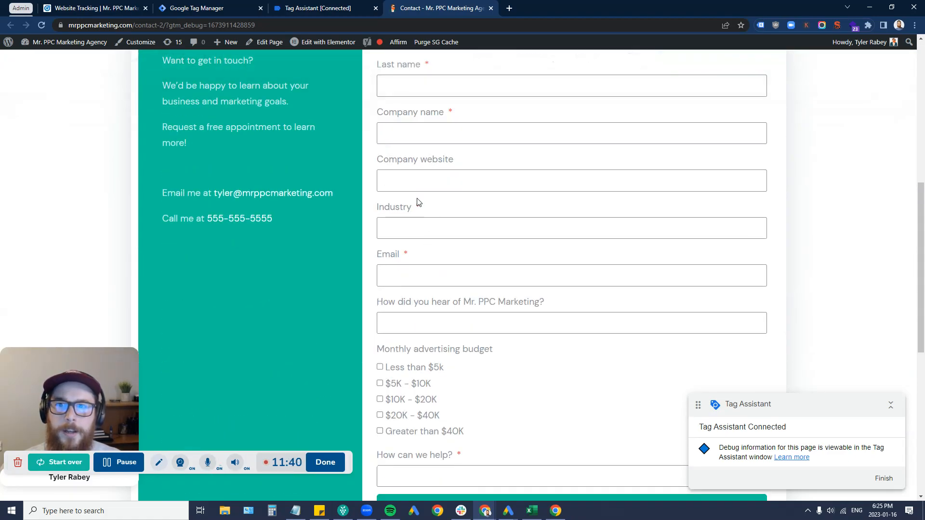
{"action": "scroll", "coordinate": [417, 201], "scroll_direction": "up", "scroll_amount": 3}
{"action": "right_click", "coordinate": [424, 233]}
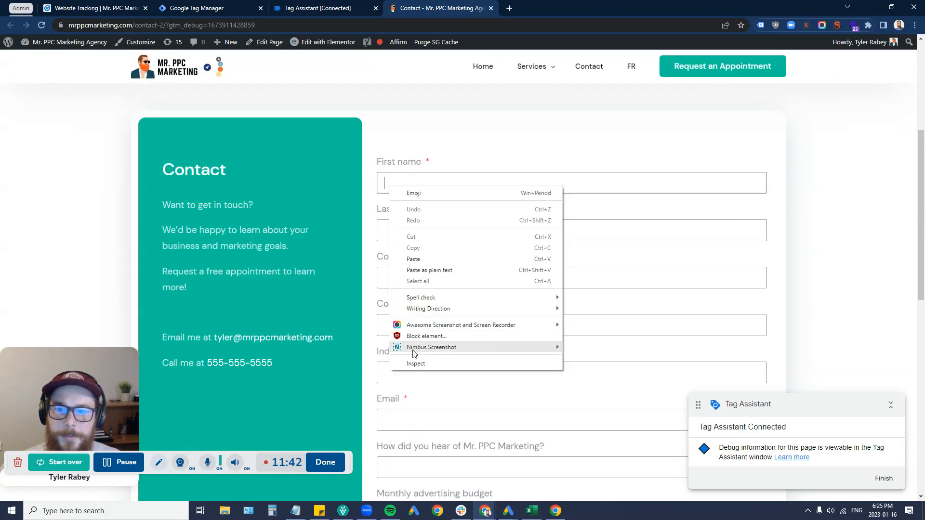
{"action": "left_click", "coordinate": [458, 144]}
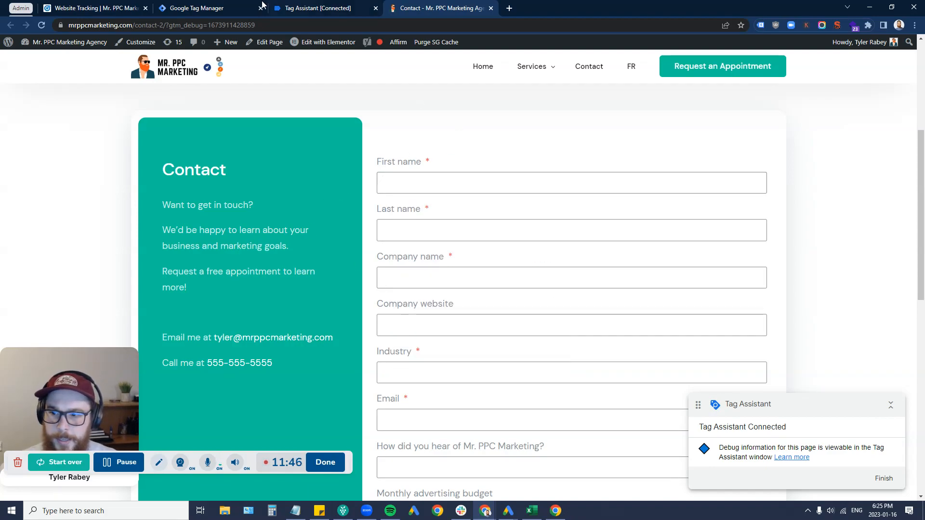
Step: Inspect the First name field and select its parent form, revealing id form_1_contact
{"action": "left_click_drag", "start_coordinate": [281, 470], "coordinate": [280, 494]}
{"action": "left_click", "coordinate": [390, 178]}
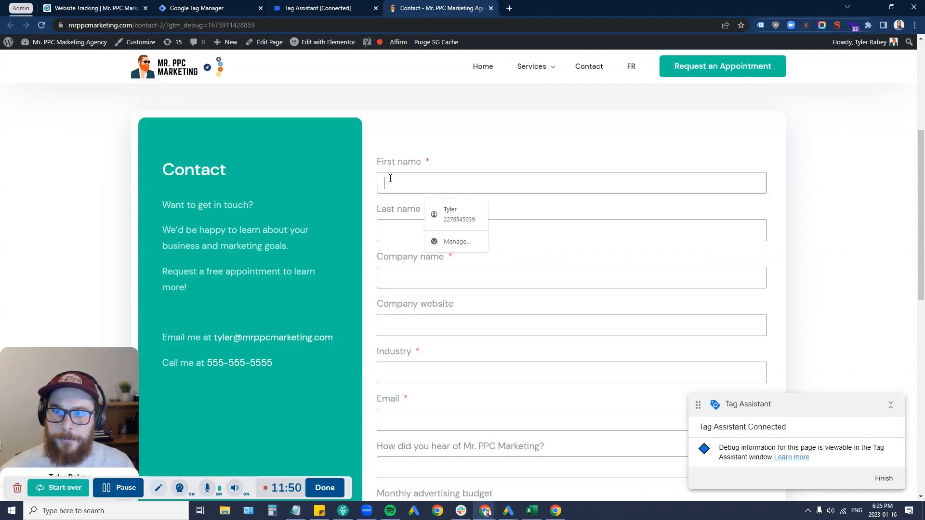
{"action": "right_click", "coordinate": [391, 178]}
{"action": "left_click", "coordinate": [431, 347]}
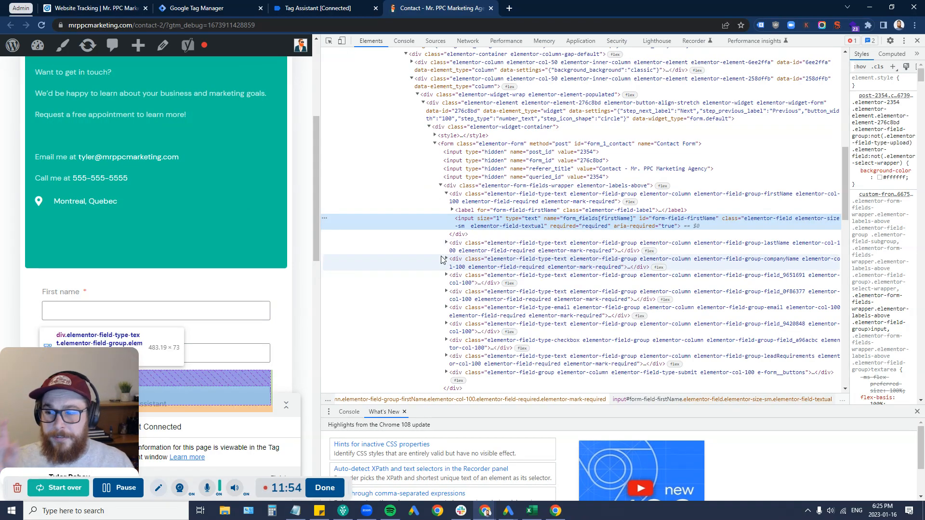
{"action": "left_click", "coordinate": [595, 144]}
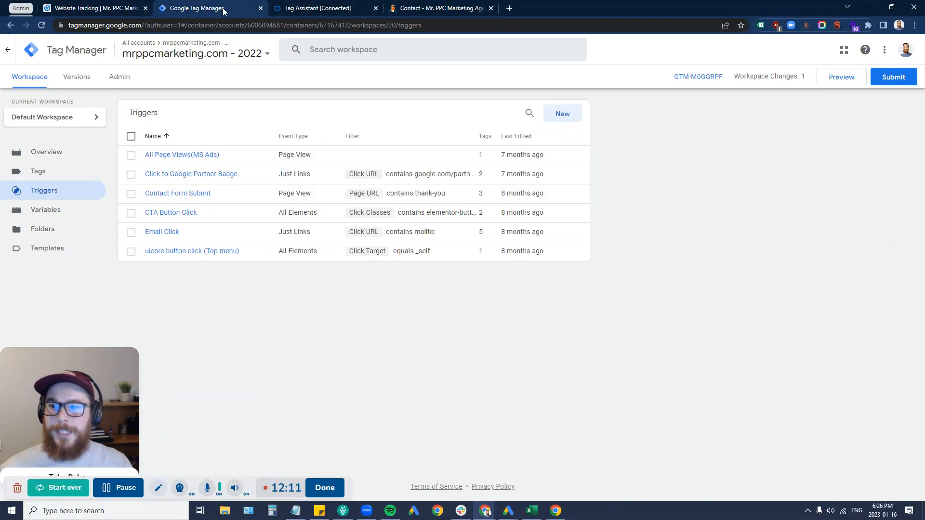
Step: Create a new Form Submission trigger with Wait for Tags and Check Validation ticked
{"action": "left_click", "coordinate": [229, 6]}
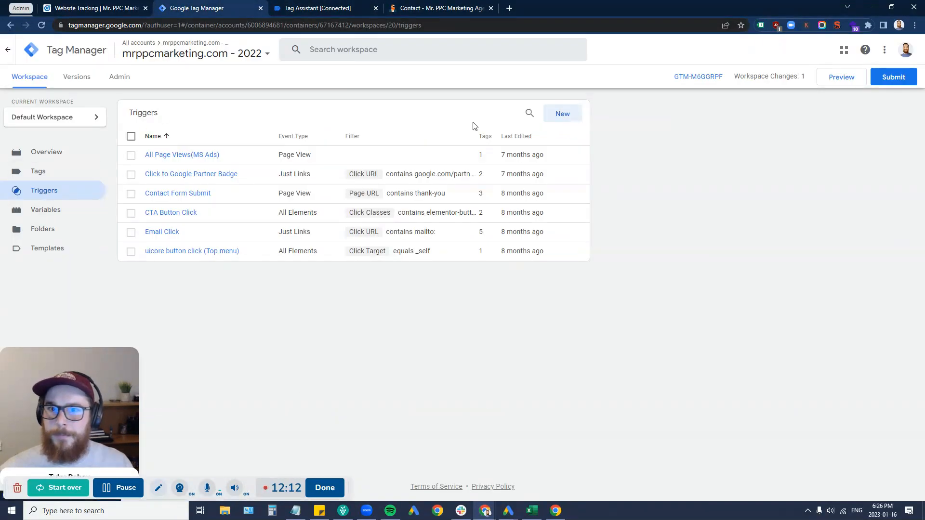
{"action": "left_click", "coordinate": [568, 116]}
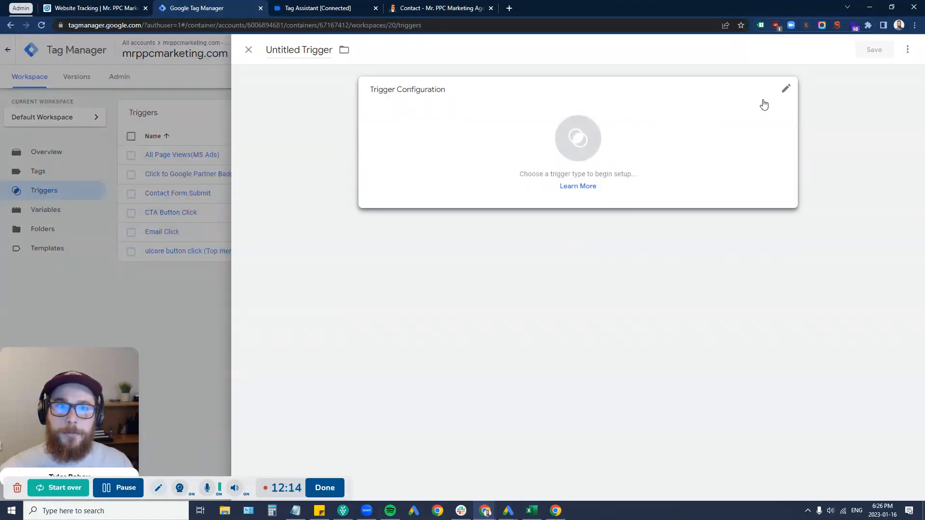
{"action": "left_click", "coordinate": [781, 95]}
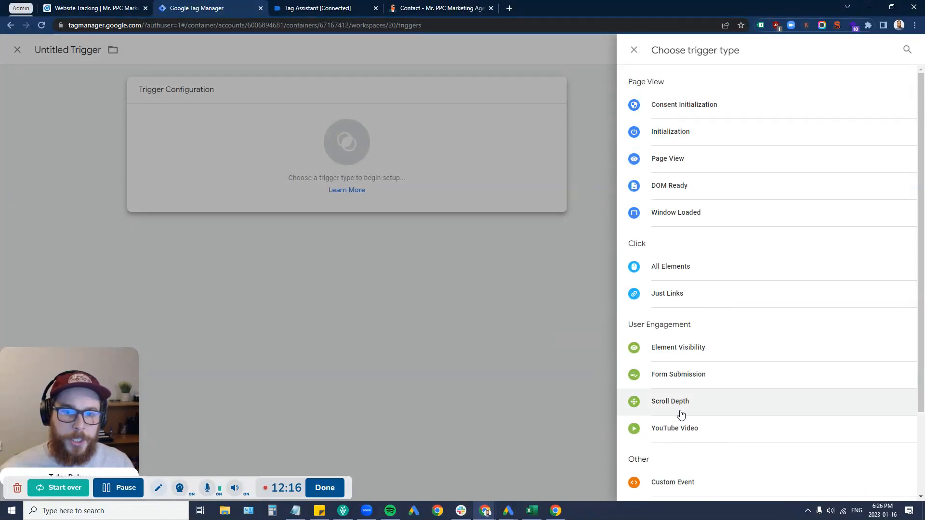
{"action": "scroll", "coordinate": [675, 303], "scroll_direction": "down", "scroll_amount": 2}
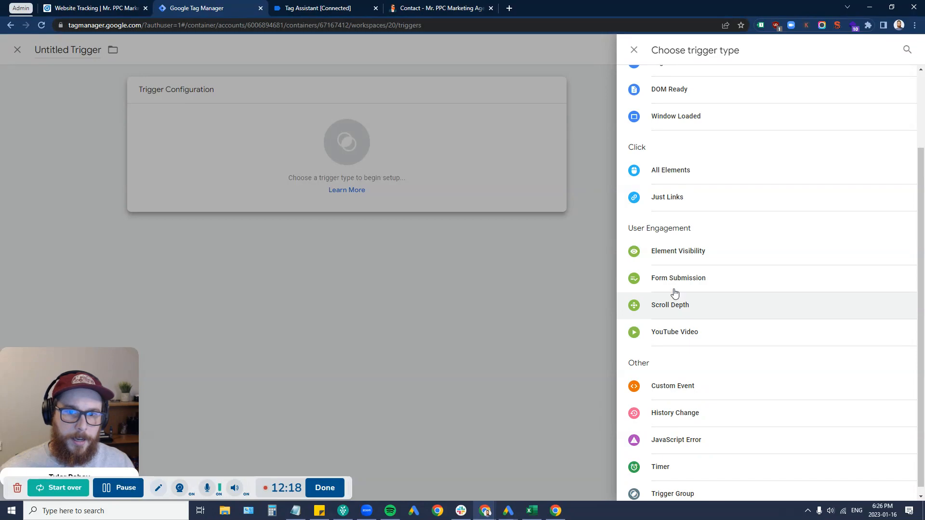
{"action": "left_click", "coordinate": [654, 281]}
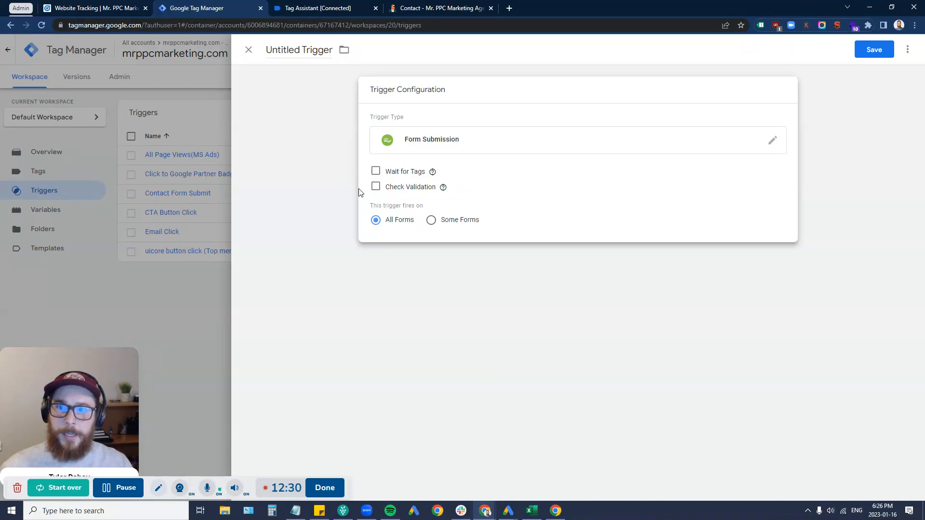
{"action": "left_click", "coordinate": [376, 172]}
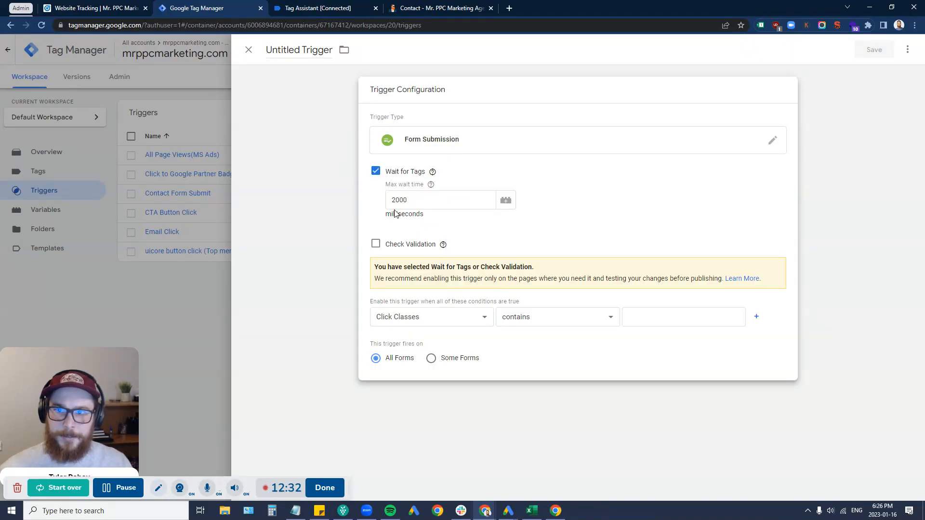
{"action": "left_click", "coordinate": [376, 245]}
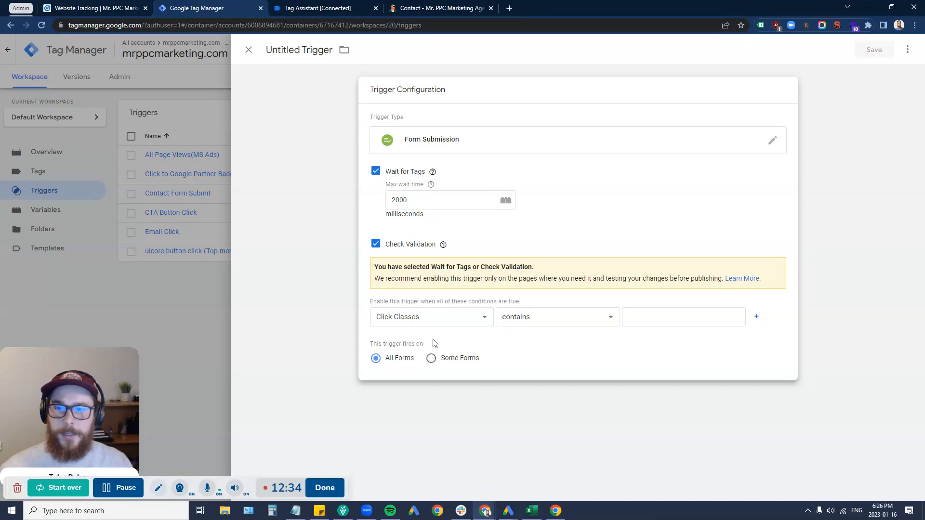
{"action": "mouse_move", "coordinate": [444, 244]}
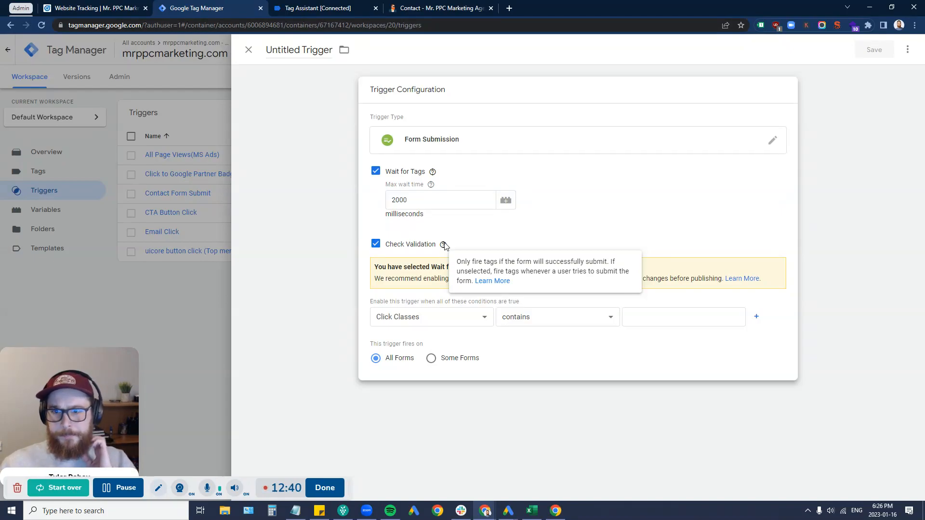
Step: Enable the trigger when Page URL matches RegEx .*
{"action": "left_click", "coordinate": [449, 317]}
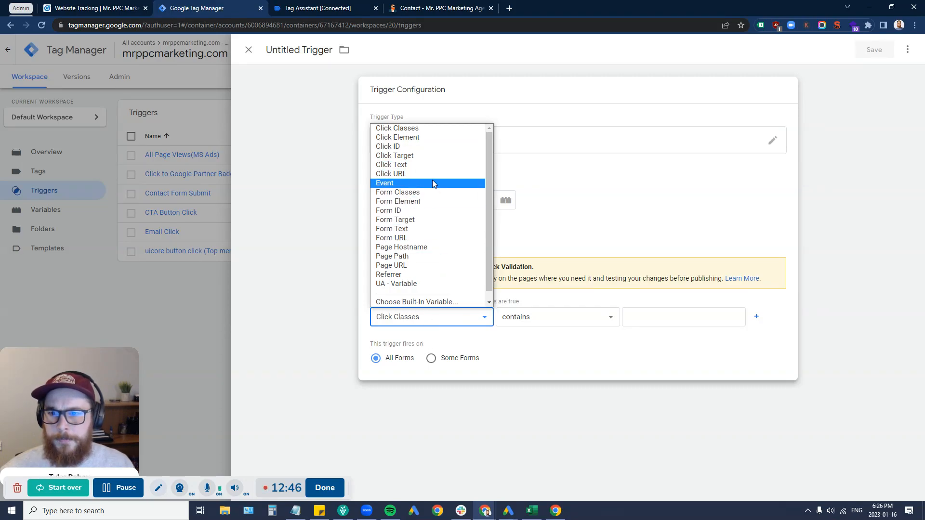
{"action": "left_click", "coordinate": [436, 265]}
{"action": "left_click", "coordinate": [521, 315]}
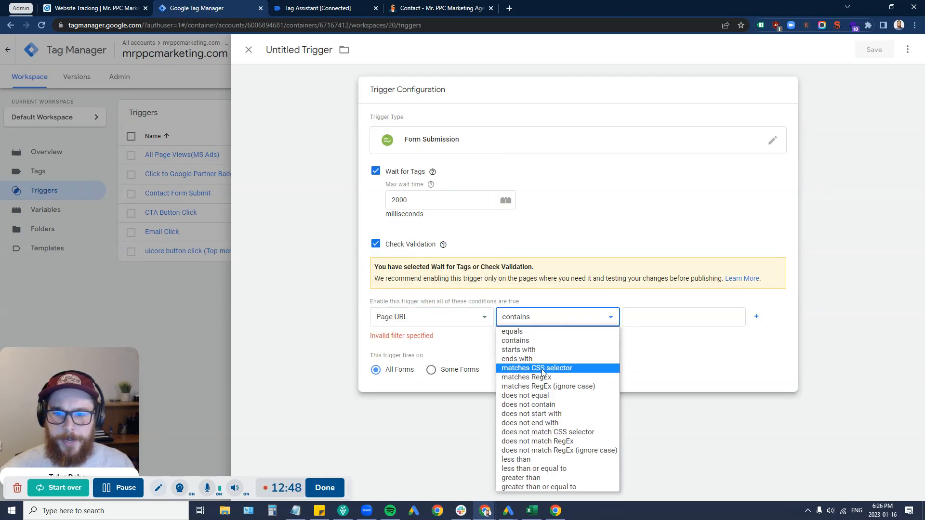
{"action": "left_click", "coordinate": [522, 379]}
{"action": "left_click", "coordinate": [641, 322]}
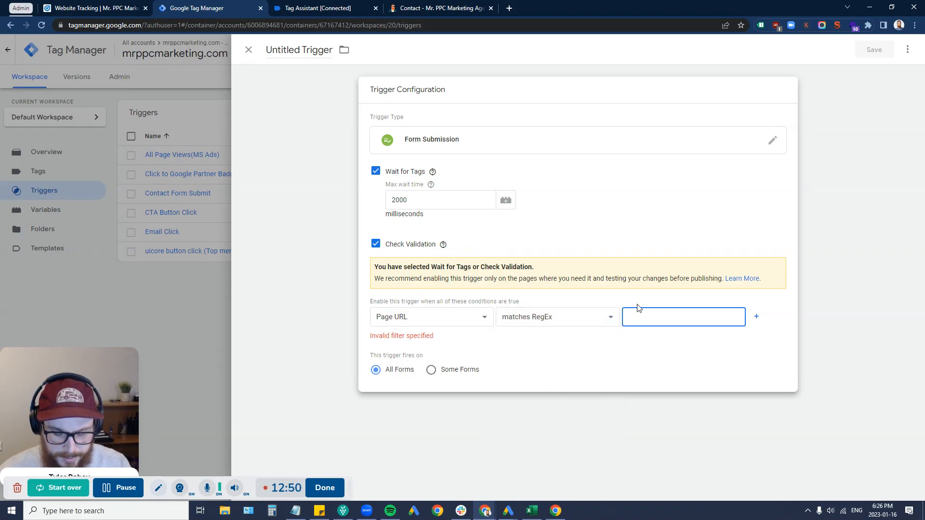
{"action": "type", "text": ".*"}
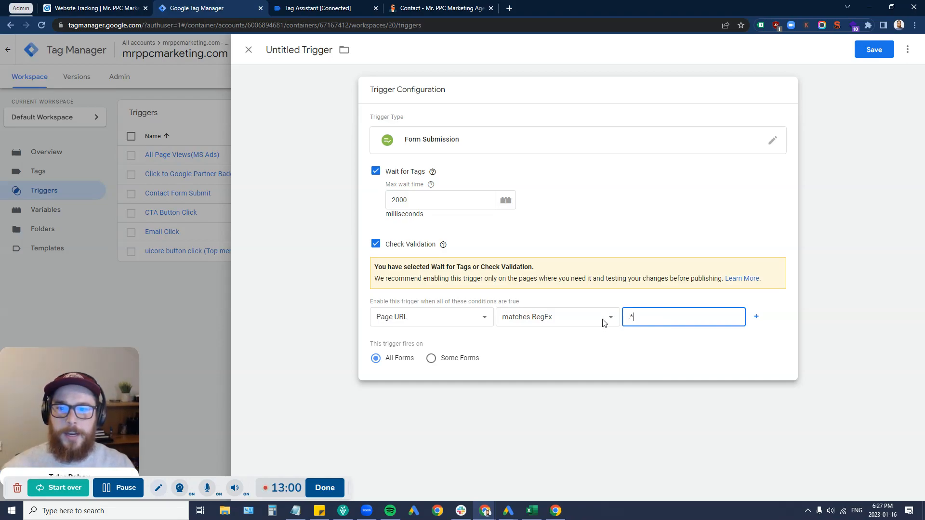
Step: Limit firing to some forms where Form ID contains form_1, leaving the trigger unsaved
{"action": "left_click", "coordinate": [431, 359]}
{"action": "left_click", "coordinate": [440, 397]}
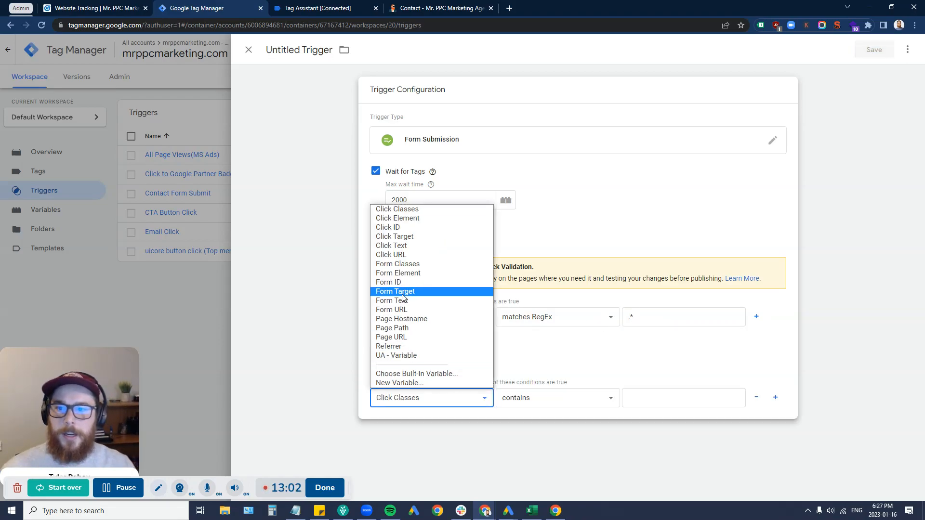
{"action": "left_click", "coordinate": [396, 283]}
{"action": "left_click", "coordinate": [676, 391]}
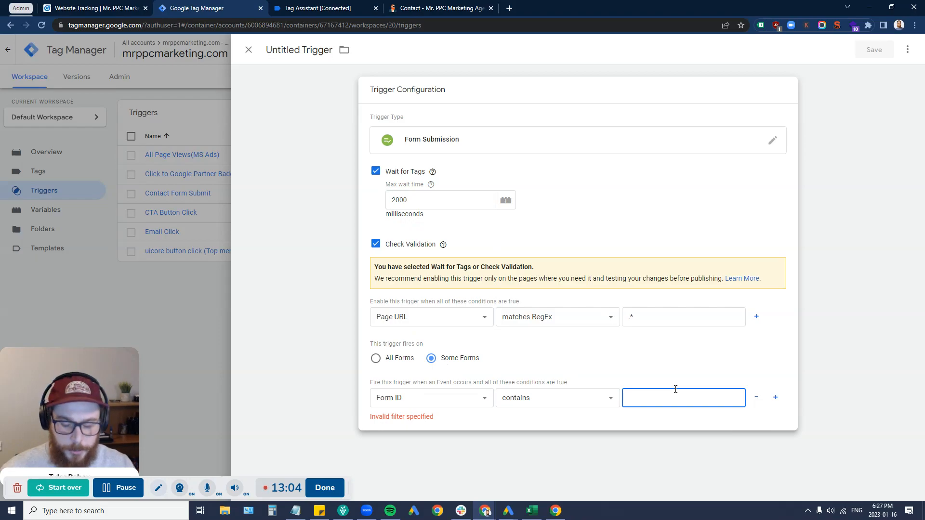
{"action": "type", "text": "Form_1"}
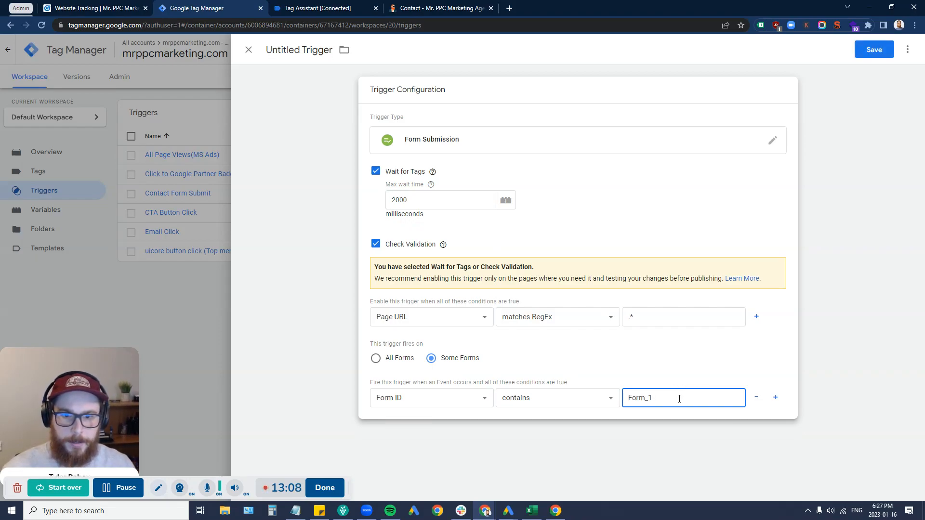
{"action": "type", "text": "f"}
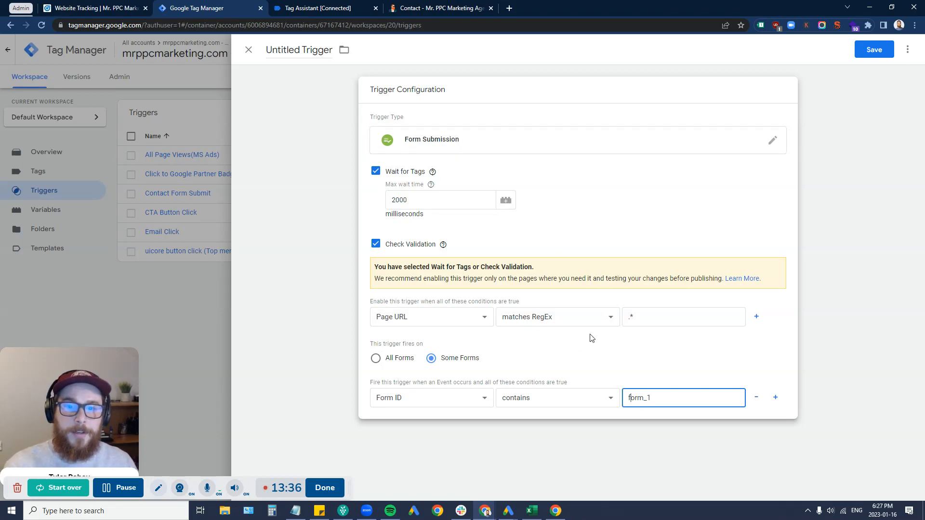
{"action": "left_click", "coordinate": [168, 325]}
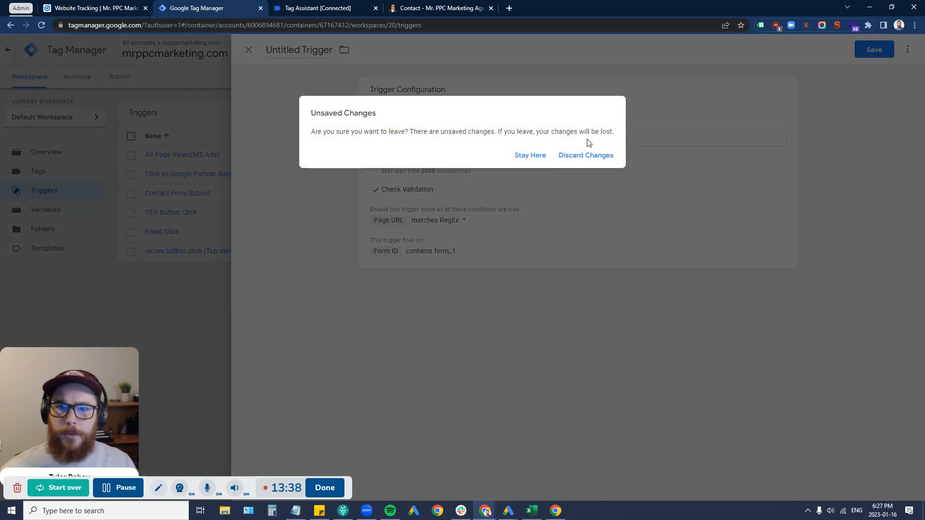
Step: Discard the unsaved trigger and close DevTools on the Contact page to show the empty form
{"action": "left_click", "coordinate": [587, 153]}
{"action": "left_click", "coordinate": [424, 8]}
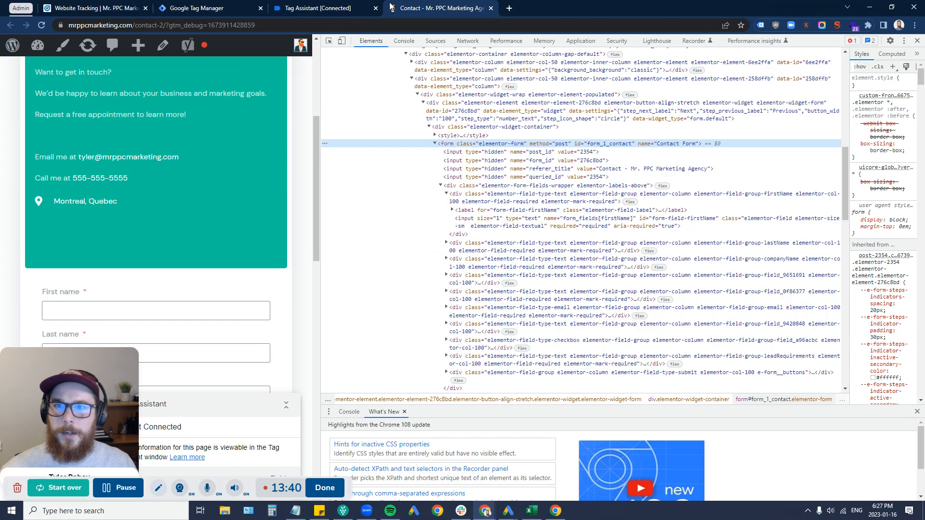
{"action": "left_click", "coordinate": [916, 41]}
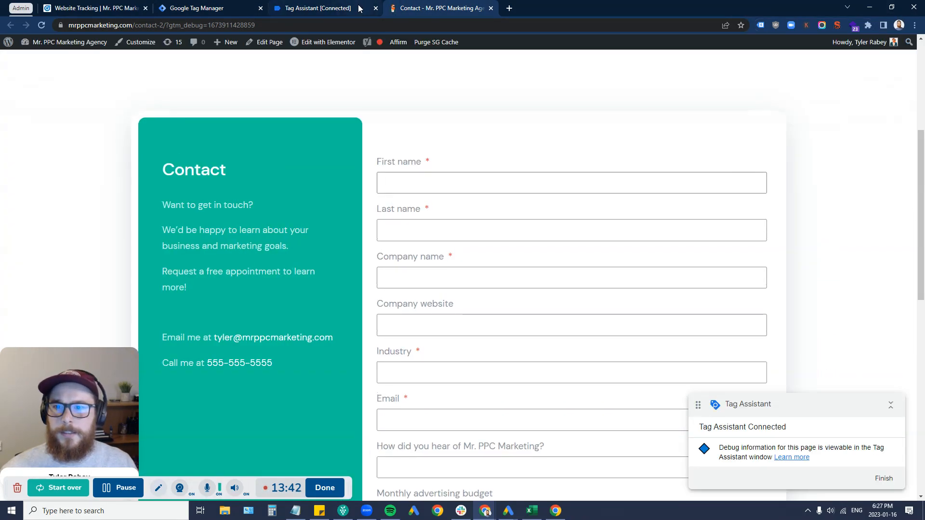
{"action": "left_click", "coordinate": [314, 9]}
{"action": "left_click", "coordinate": [421, 8]}
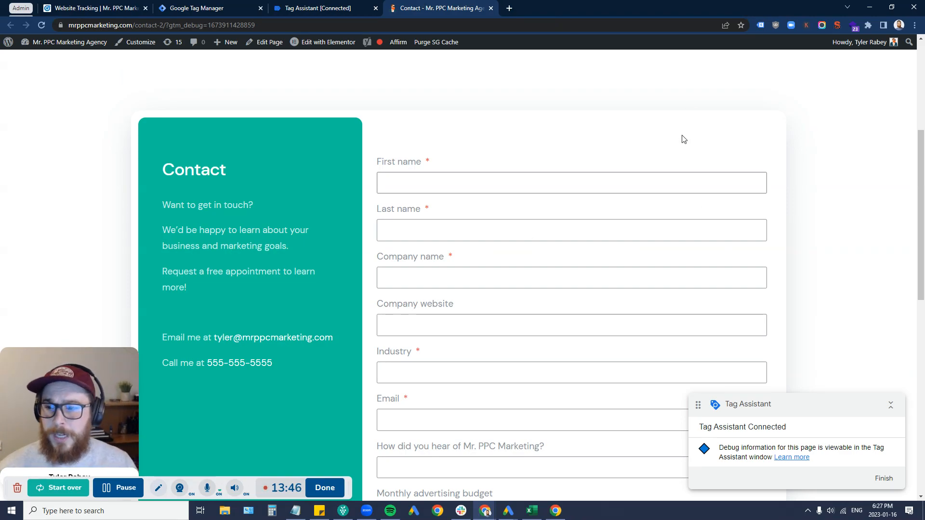
{"action": "scroll", "coordinate": [551, 169], "scroll_direction": "down", "scroll_amount": 2}
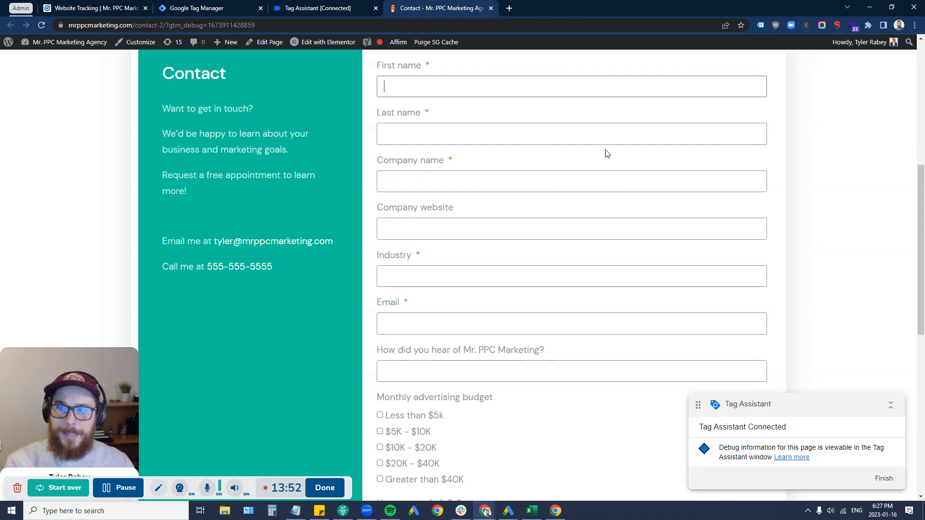
{"action": "scroll", "coordinate": [500, 244], "scroll_direction": "up", "scroll_amount": 1}
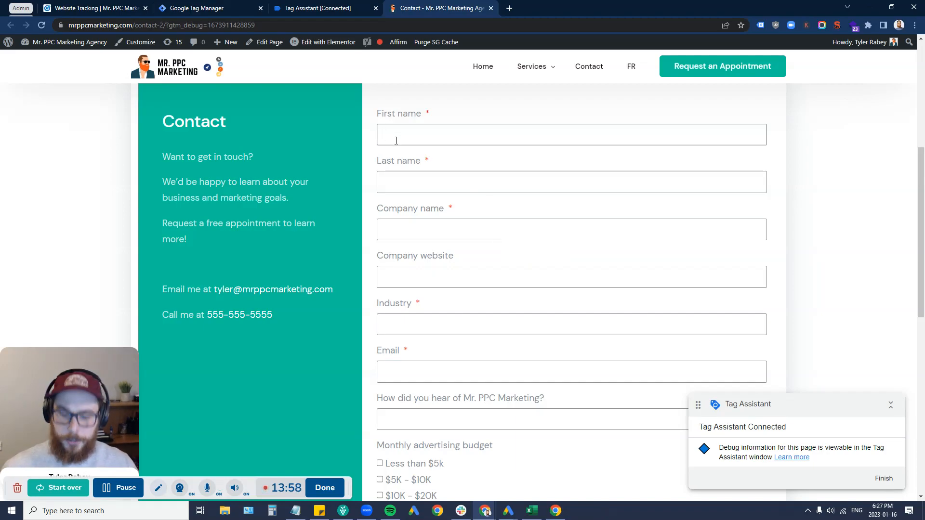
Step: Fill First name, Last name, Company name, Company website and Industry with 'test'
{"action": "type", "text": "test"}
{"action": "key", "text": "Tab"}
{"action": "type", "text": "test"}
{"action": "left_click", "coordinate": [403, 222]}
{"action": "type", "text": "test"}
{"action": "left_click", "coordinate": [402, 279]}
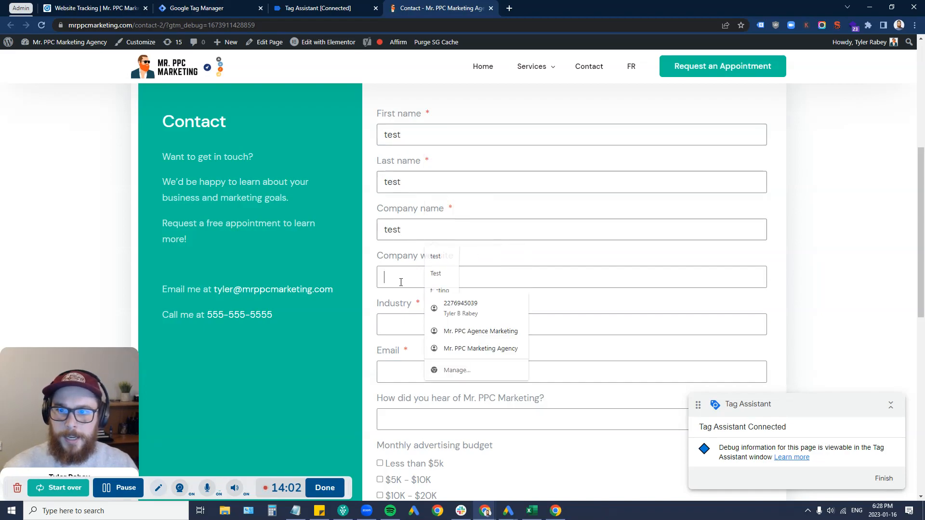
{"action": "type", "text": "test"}
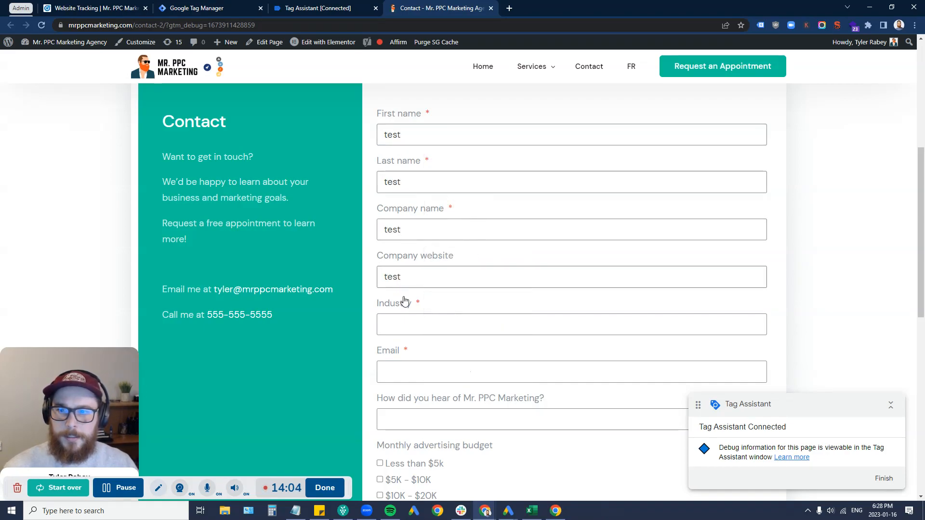
{"action": "double_click", "coordinate": [404, 277]}
{"action": "left_click", "coordinate": [404, 326]}
{"action": "type", "text": "test"}
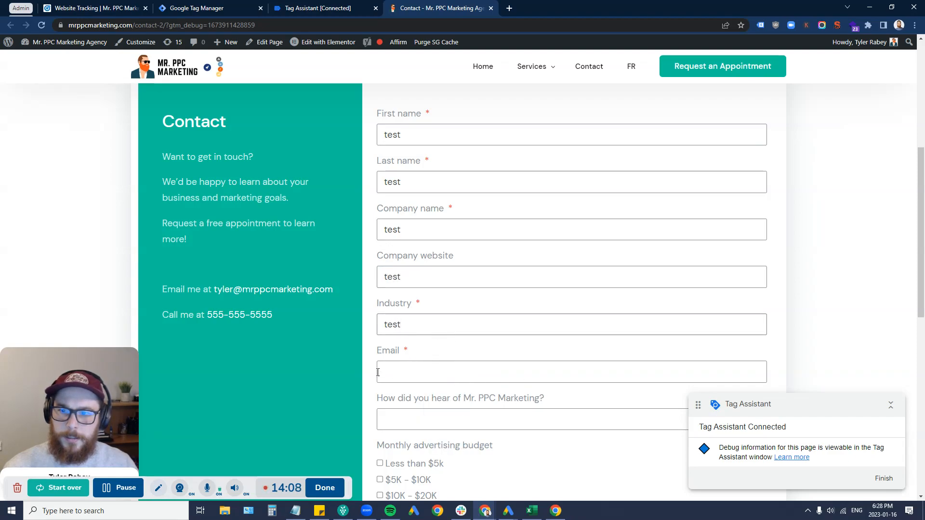
Step: Autofill the Email field and enter 'test' for How did you hear about us
{"action": "left_click", "coordinate": [427, 369]}
{"action": "left_click", "coordinate": [448, 399]}
{"action": "scroll", "coordinate": [412, 376], "scroll_direction": "down", "scroll_amount": 1}
{"action": "left_click", "coordinate": [413, 376]}
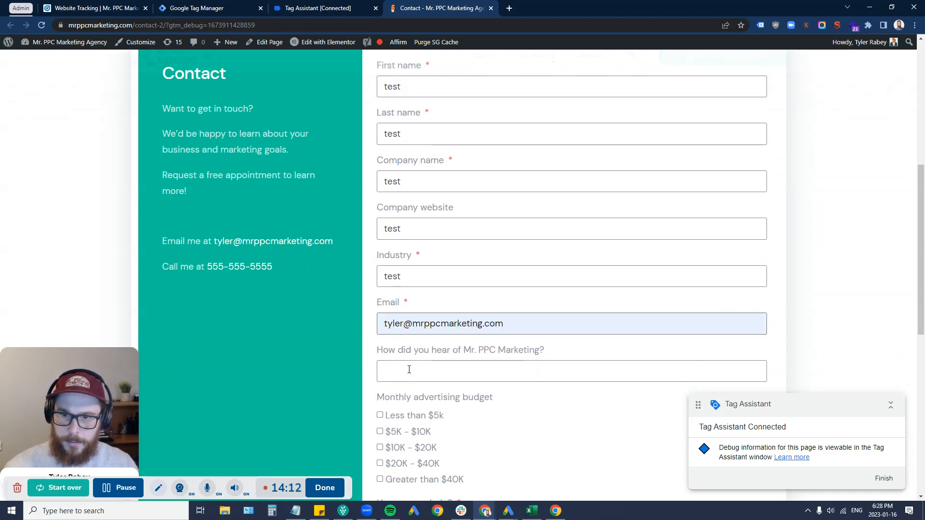
{"action": "type", "text": "test"}
Step: Choose the Greater than $40K budget, enter 'test' in How can we help?, and send the form
{"action": "scroll", "coordinate": [403, 413], "scroll_direction": "down", "scroll_amount": 1}
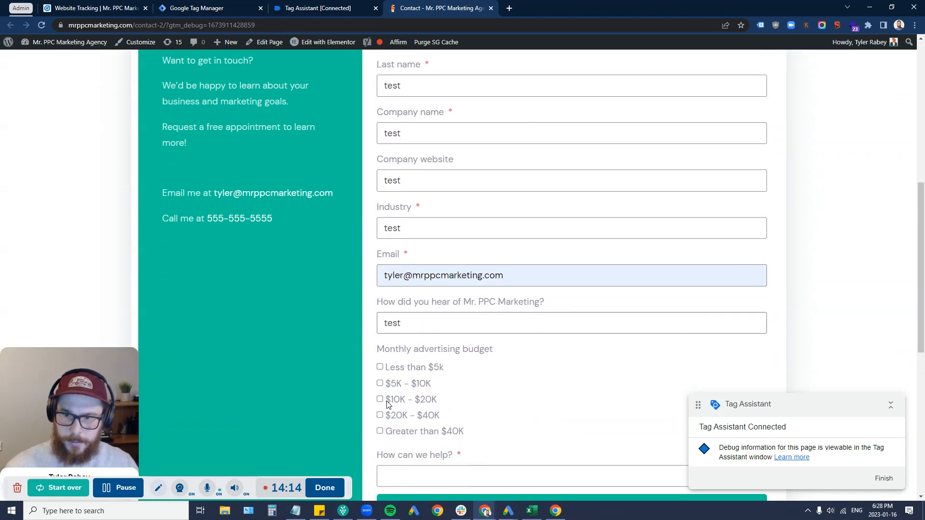
{"action": "left_click", "coordinate": [379, 384]}
{"action": "left_click", "coordinate": [380, 431]}
{"action": "left_click", "coordinate": [380, 384]}
{"action": "scroll", "coordinate": [418, 389], "scroll_direction": "down", "scroll_amount": 3}
{"action": "left_click", "coordinate": [421, 333]}
{"action": "type", "text": "test"}
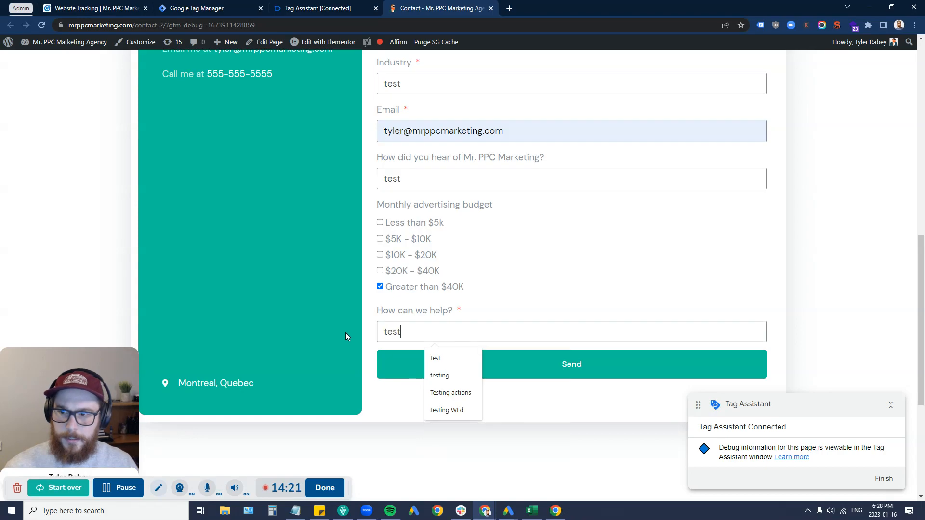
{"action": "scroll", "coordinate": [346, 334], "scroll_direction": "up", "scroll_amount": 1}
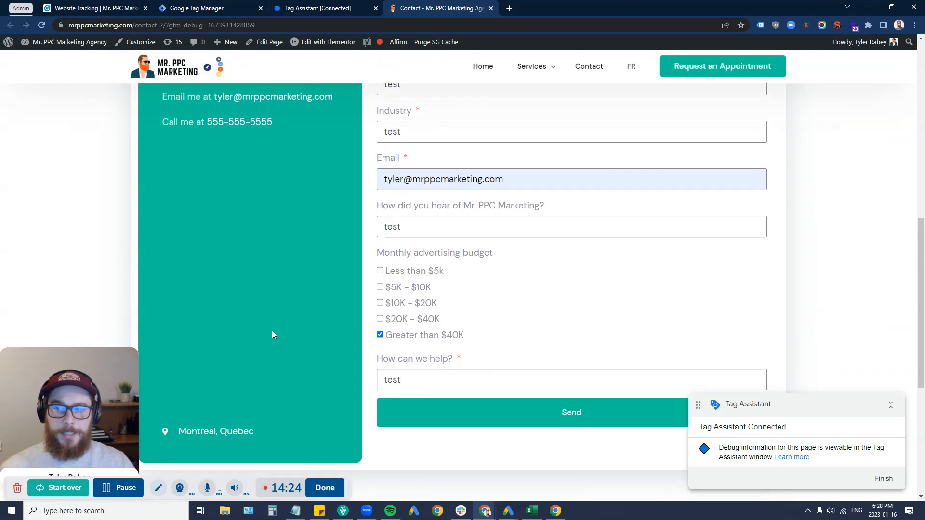
{"action": "scroll", "coordinate": [434, 260], "scroll_direction": "up", "scroll_amount": 9}
{"action": "scroll", "coordinate": [462, 275], "scroll_direction": "down", "scroll_amount": 4}
{"action": "scroll", "coordinate": [461, 376], "scroll_direction": "down", "scroll_amount": 4}
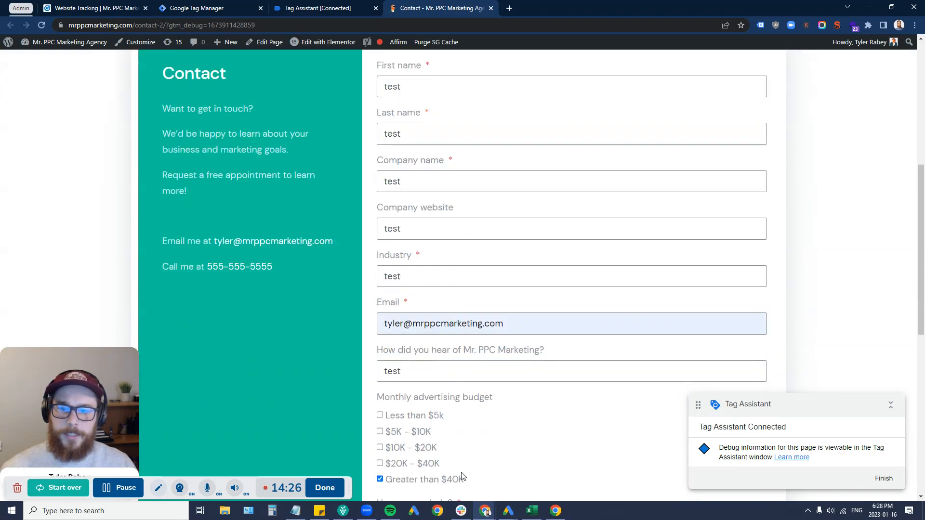
{"action": "left_click", "coordinate": [464, 460]}
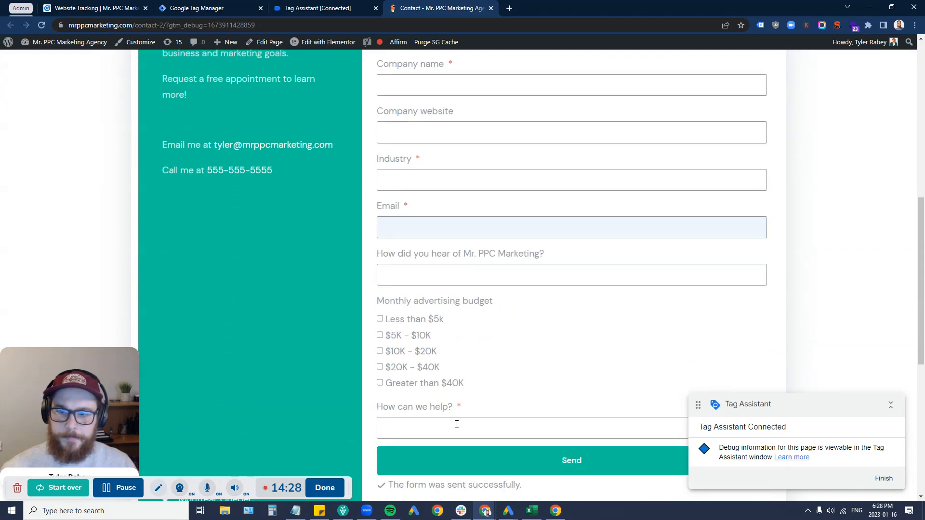
Step: Inspect 'The form was sent successfully.' to reveal its elementor-message-success element
{"action": "scroll", "coordinate": [419, 261], "scroll_direction": "down", "scroll_amount": 3}
{"action": "left_click_drag", "start_coordinate": [528, 345], "coordinate": [355, 335]}
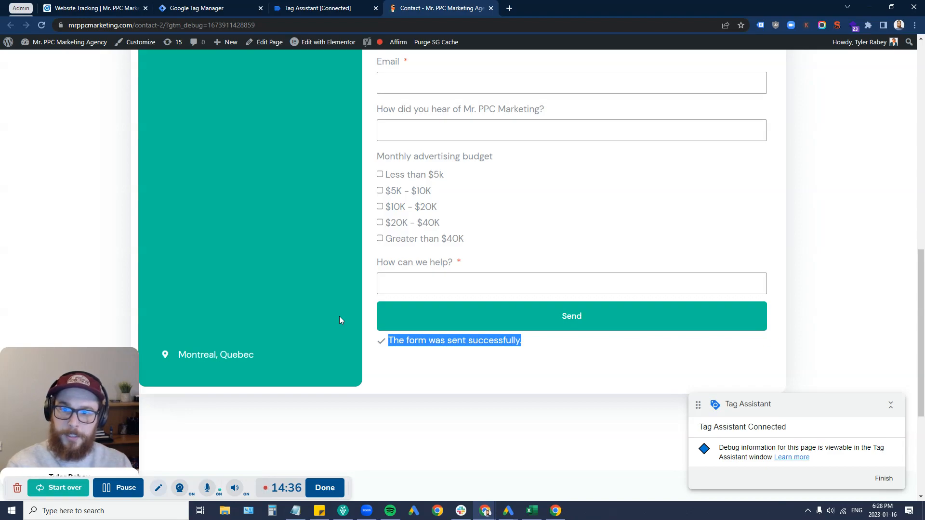
{"action": "left_click", "coordinate": [437, 344]}
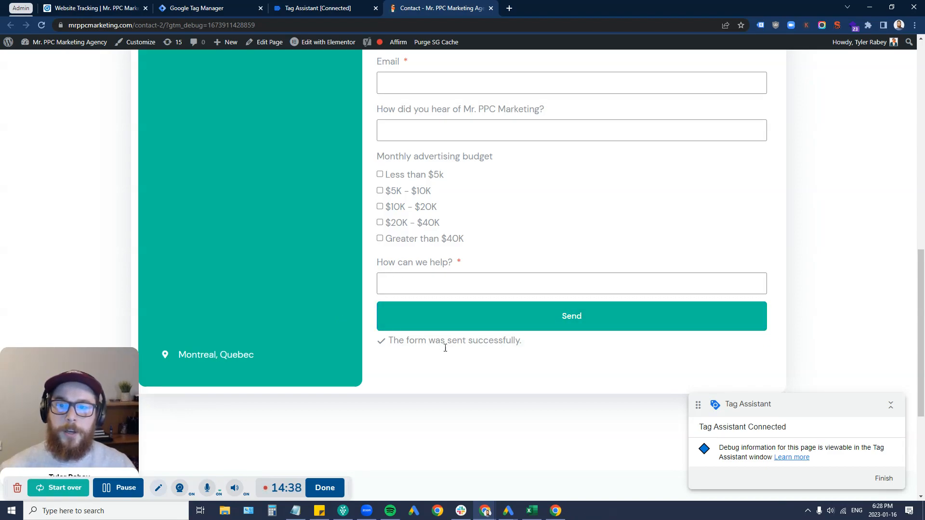
{"action": "left_click_drag", "start_coordinate": [527, 347], "coordinate": [392, 338]}
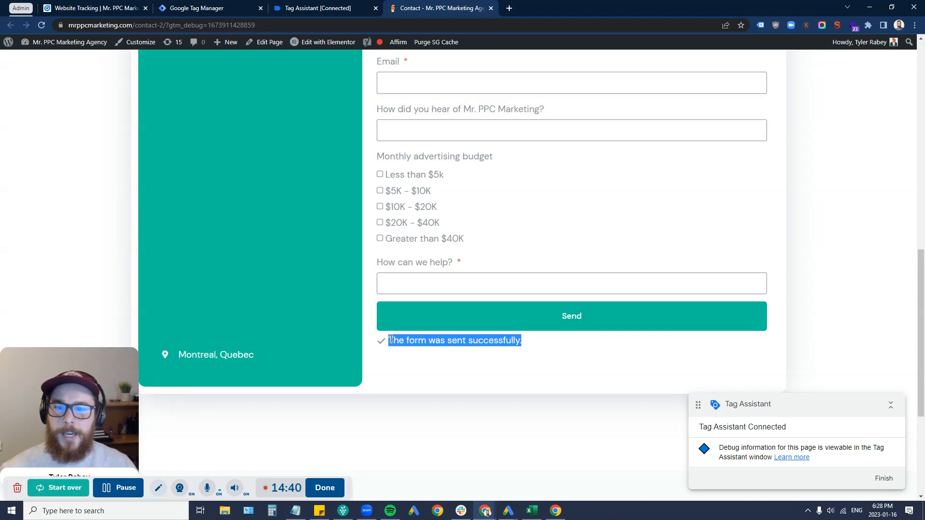
{"action": "right_click", "coordinate": [392, 338]}
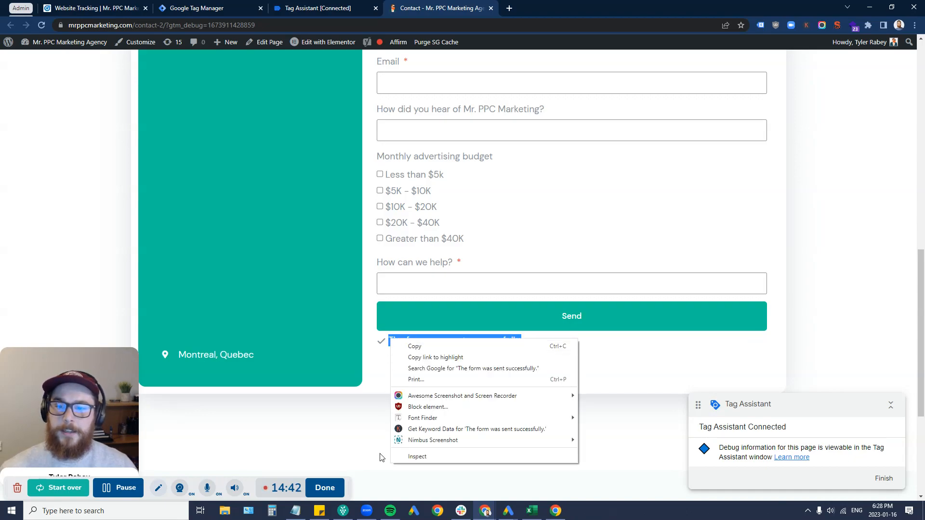
{"action": "left_click", "coordinate": [416, 457]}
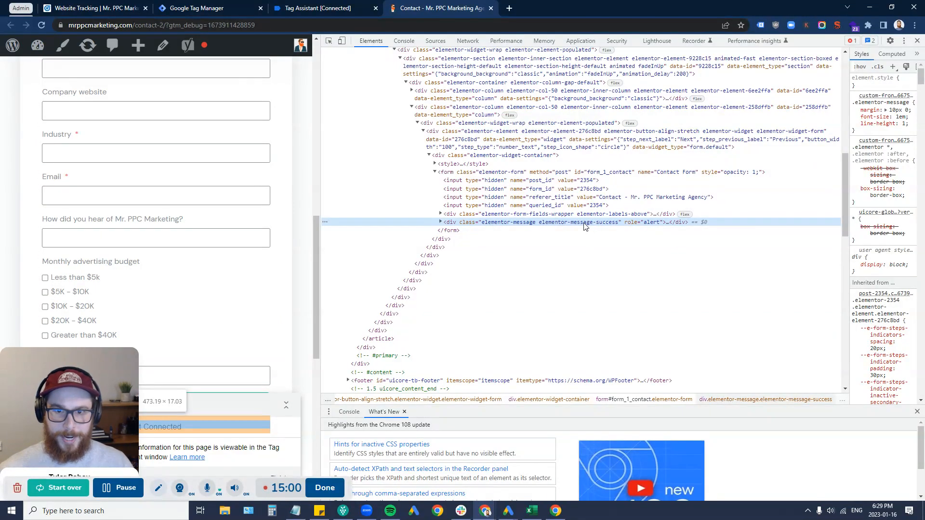
Step: Copy the success-message element's CSS selector in DevTools, then close DevTools
{"action": "right_click", "coordinate": [585, 226]}
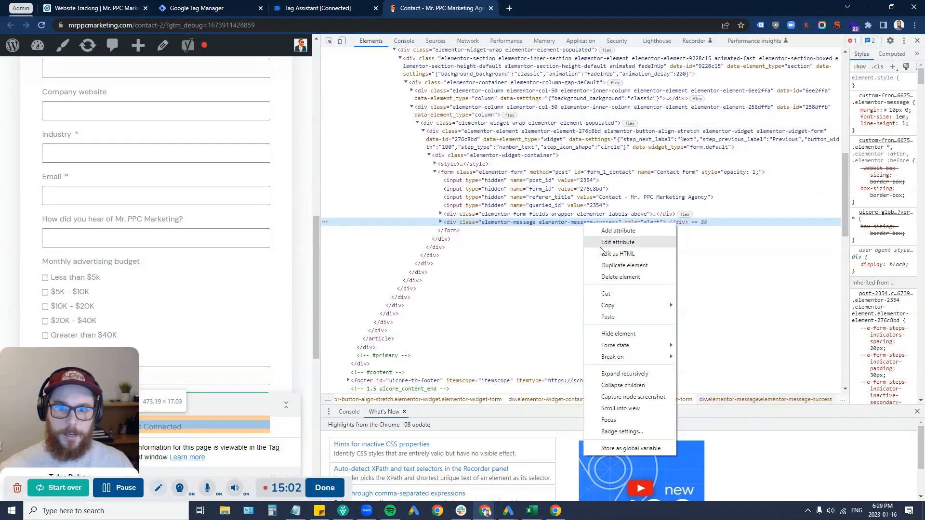
{"action": "mouse_move", "coordinate": [628, 310]}
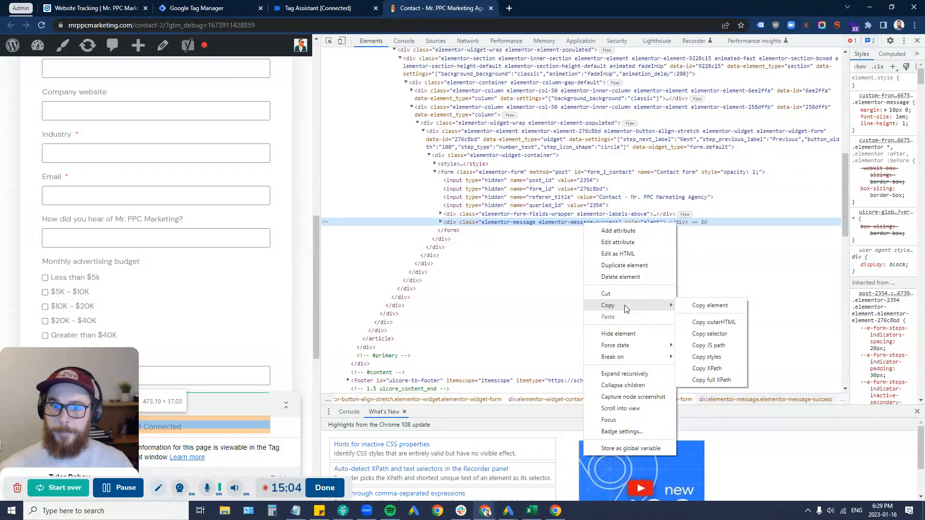
{"action": "left_click", "coordinate": [703, 338]}
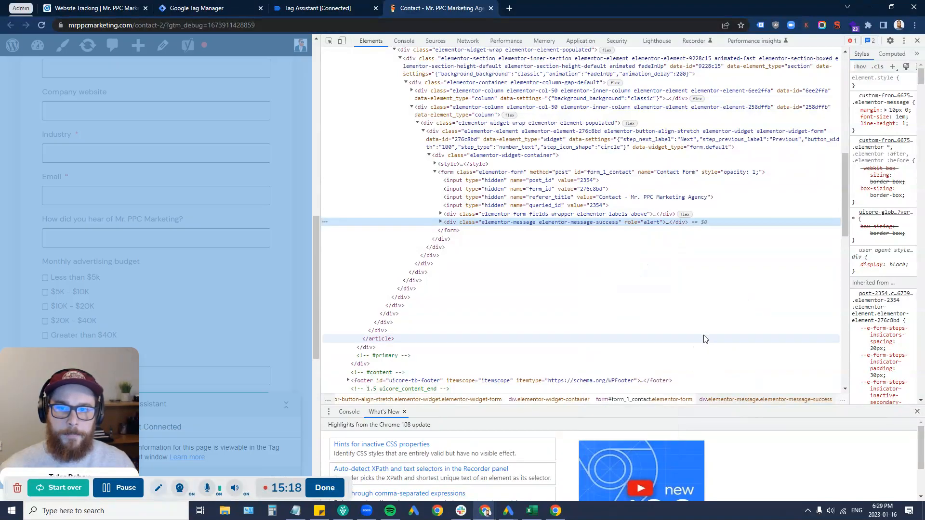
{"action": "left_click", "coordinate": [917, 41]}
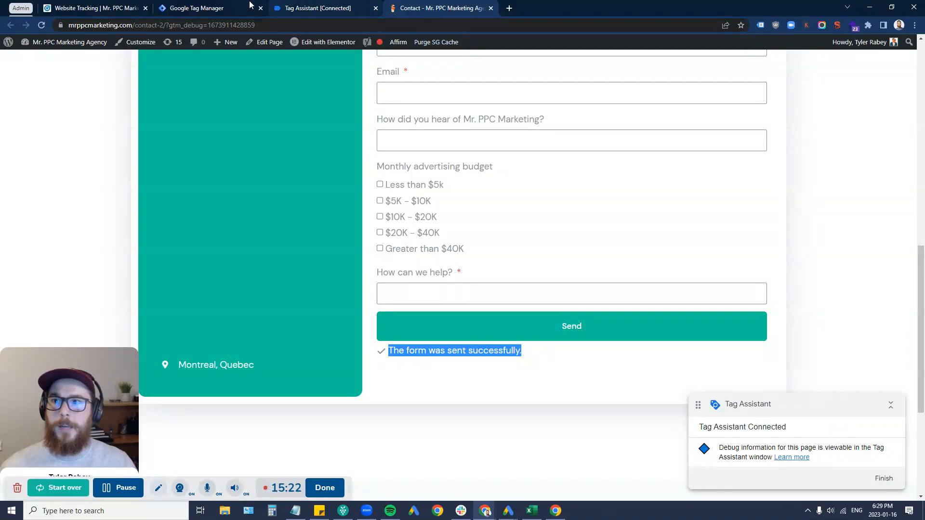
Step: Return to the Google Tag Manager triggers list and start a new trigger
{"action": "left_click", "coordinate": [212, 7]}
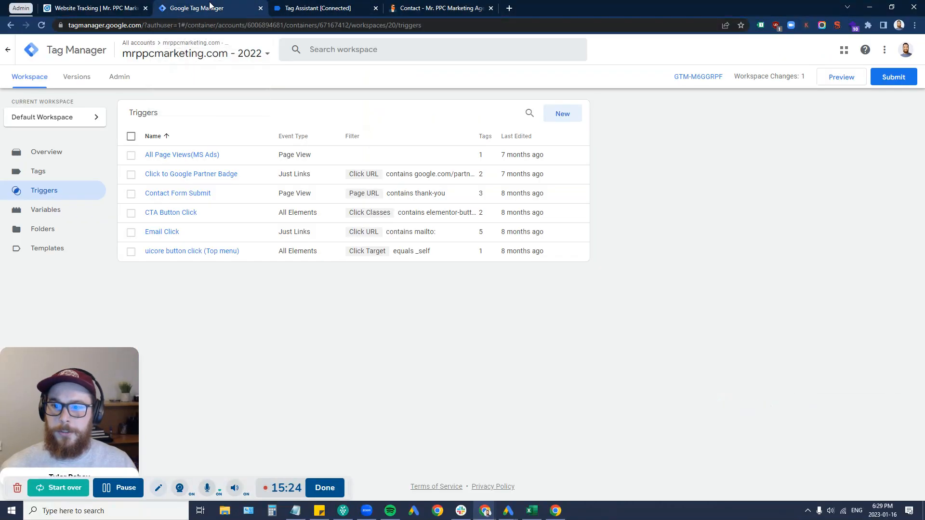
{"action": "left_click", "coordinate": [82, 6]}
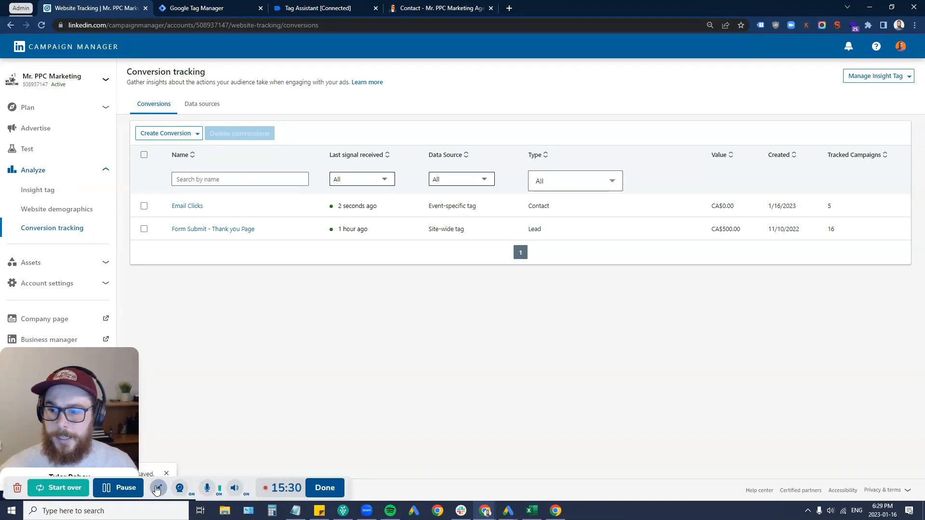
{"action": "left_click", "coordinate": [299, 7]}
{"action": "left_click", "coordinate": [233, 7]}
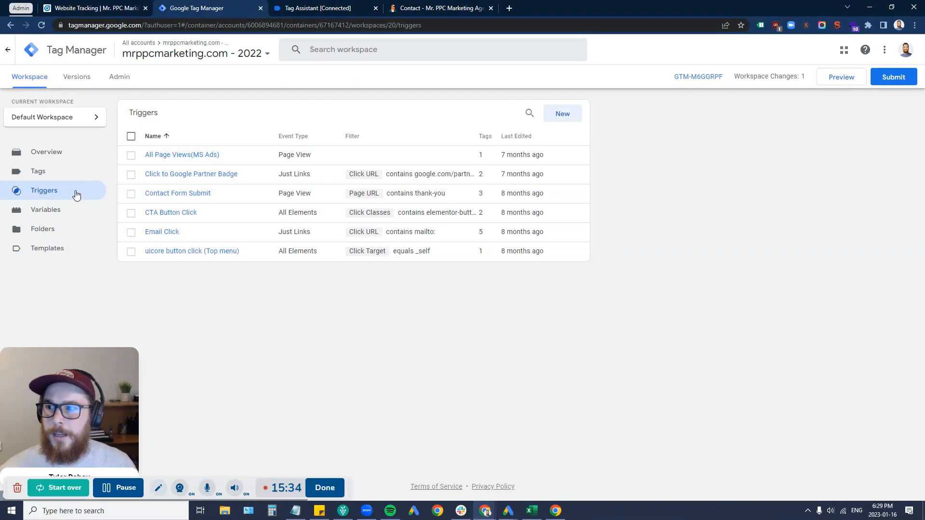
{"action": "left_click", "coordinate": [565, 114]}
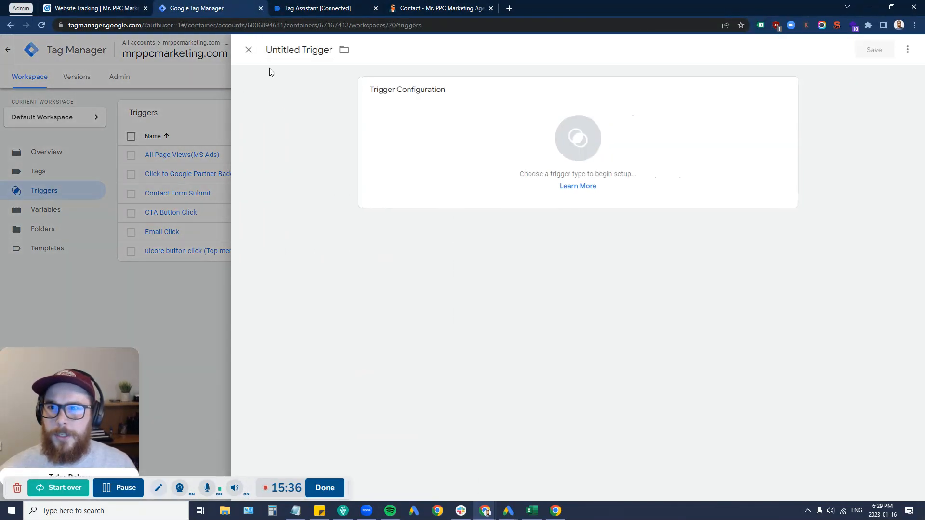
Step: Name the trigger 'LinkedIn Ads - Form Submit - Success Message', correcting the typo
{"action": "double_click", "coordinate": [294, 51]}
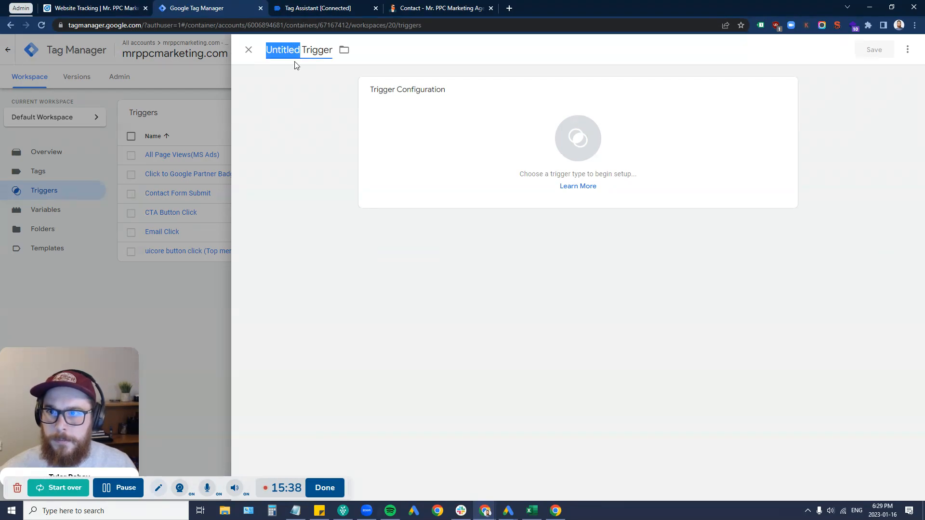
{"action": "triple_click", "coordinate": [299, 51]}
{"action": "type", "text": "Form"}
{"action": "key", "text": "BackSpace"}
{"action": "key", "text": "BackSpace"}
{"action": "key", "text": "BackSpace"}
{"action": "key", "text": "BackSpace"}
{"action": "type", "text": "LinkedIn Ads - Form Submit - Sucess"}
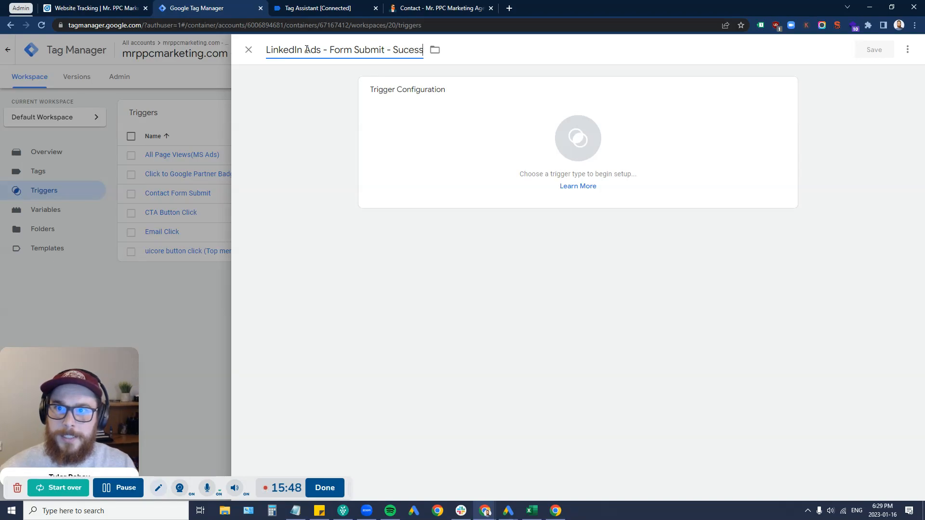
{"action": "key", "text": "BackSpace"}
{"action": "key", "text": "BackSpace"}
{"action": "key", "text": "BackSpace"}
{"action": "type", "text": "cess Message"}
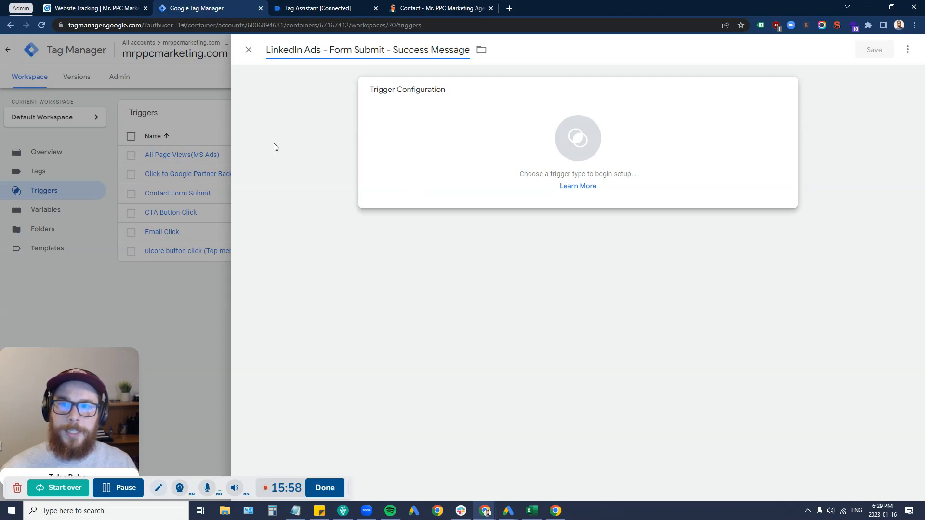
Step: Make the trigger an Element Visibility trigger
{"action": "left_click", "coordinate": [462, 109]}
{"action": "scroll", "coordinate": [766, 273], "scroll_direction": "down", "scroll_amount": 3}
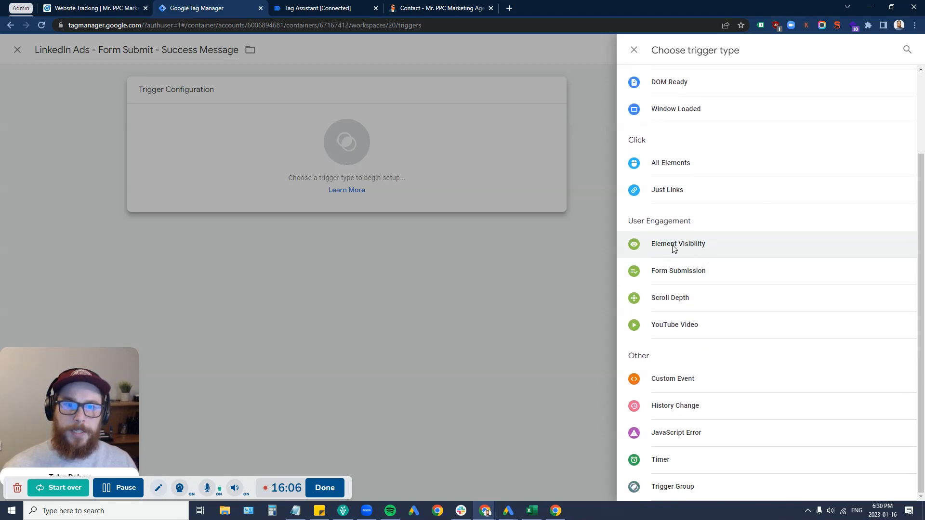
{"action": "left_click", "coordinate": [672, 248]}
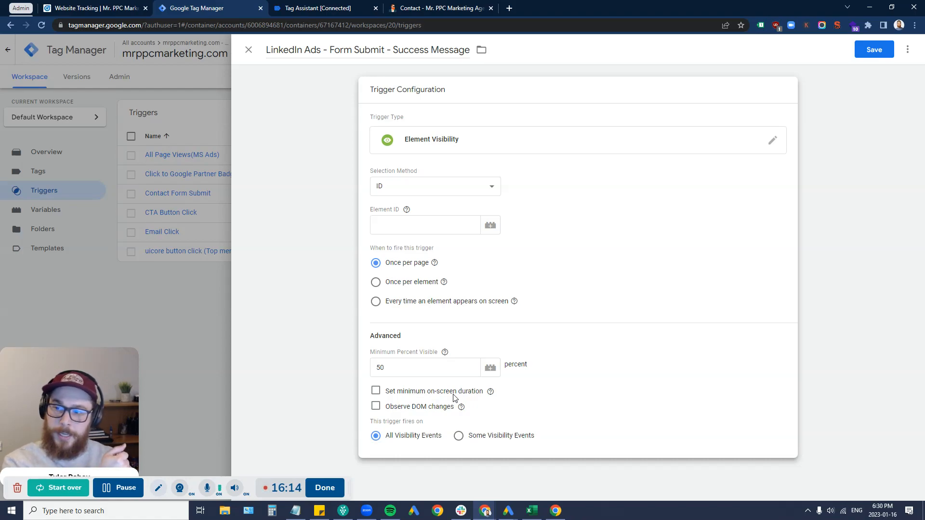
Step: Set the selection method to CSS Selector and paste the copied success-message selector
{"action": "left_click", "coordinate": [408, 186]}
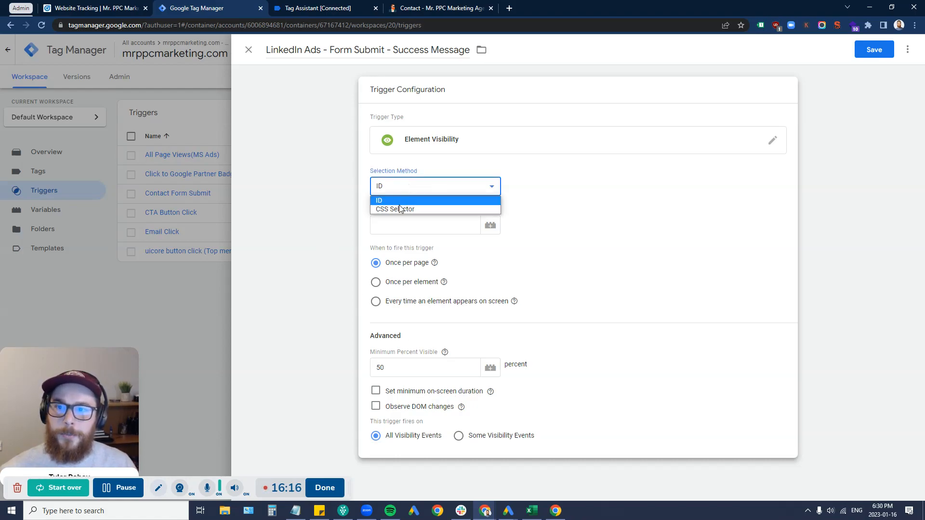
{"action": "left_click", "coordinate": [399, 209]}
{"action": "left_click", "coordinate": [401, 226]}
{"action": "left_click", "coordinate": [423, 212]}
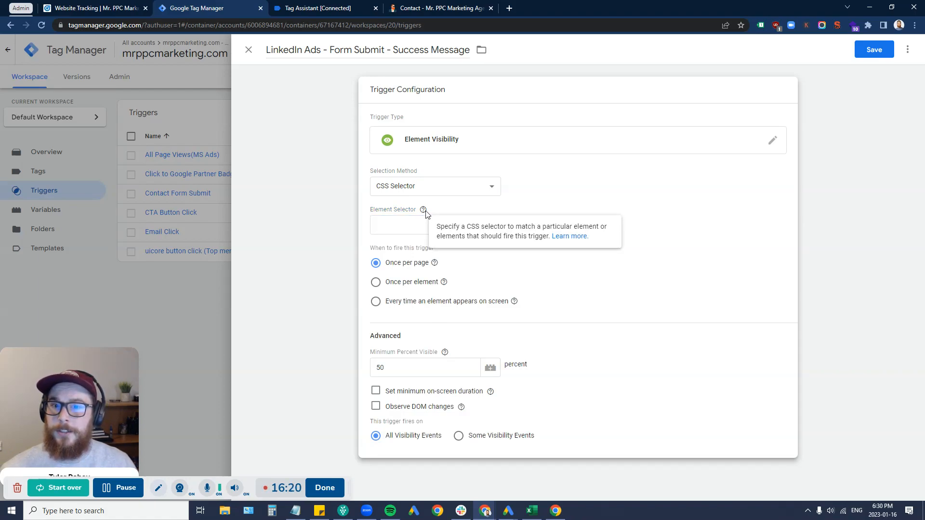
{"action": "left_click", "coordinate": [413, 223]}
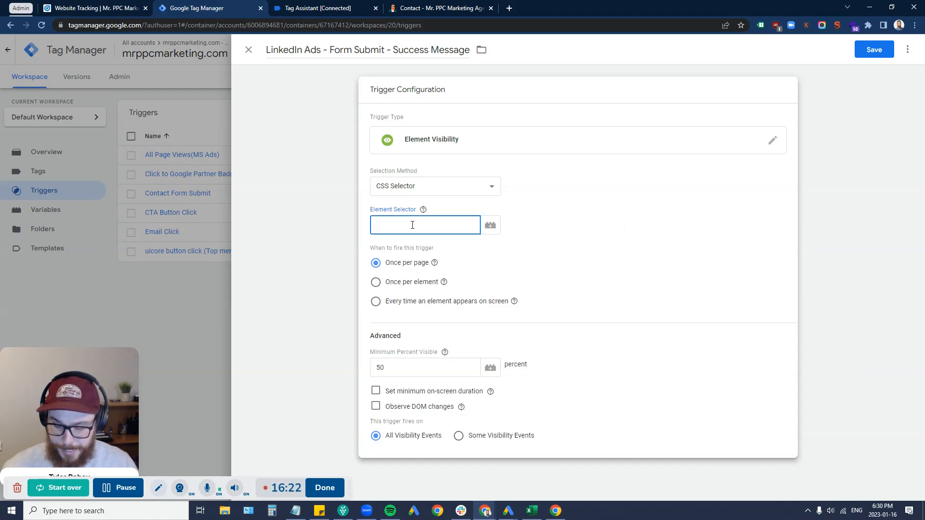
{"action": "key", "text": "ctrl+v"}
{"action": "left_click_drag", "start_coordinate": [465, 226], "coordinate": [368, 231]}
{"action": "left_click", "coordinate": [390, 225]}
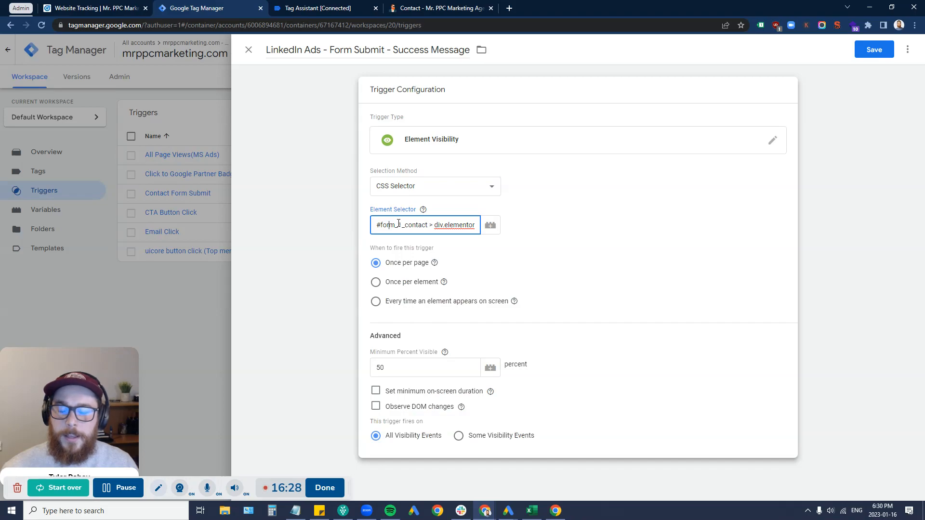
{"action": "key", "text": "ctrl+a"}
{"action": "left_click", "coordinate": [427, 225]}
{"action": "key", "text": "ctrl+a"}
{"action": "left_click", "coordinate": [308, 227]}
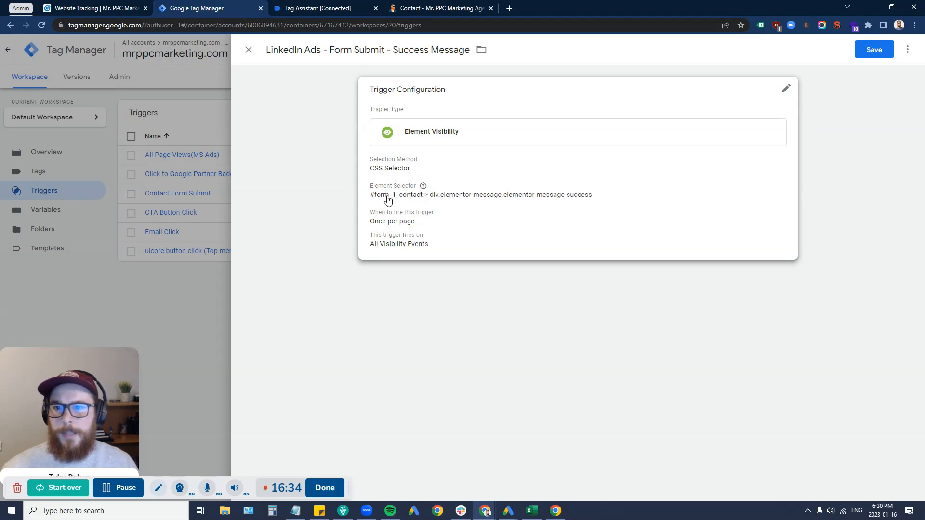
{"action": "mouse_move", "coordinate": [431, 193]}
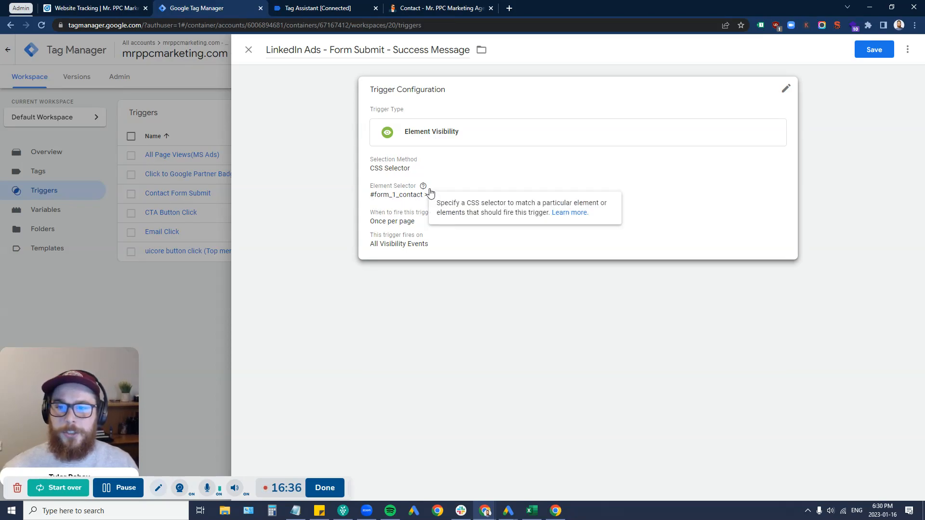
{"action": "left_click", "coordinate": [424, 223]}
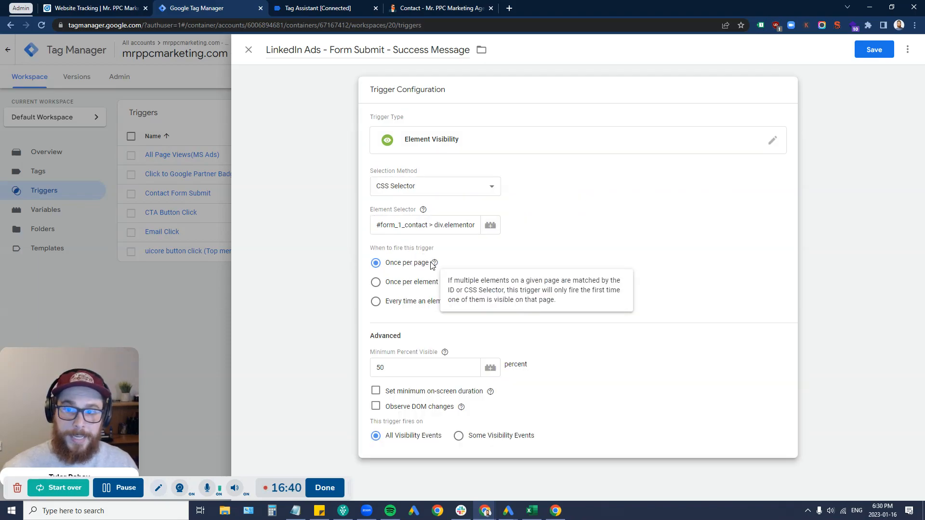
Step: Enable Observe DOM changes and set Minimum Percent Visible to 25
{"action": "left_click", "coordinate": [376, 406]}
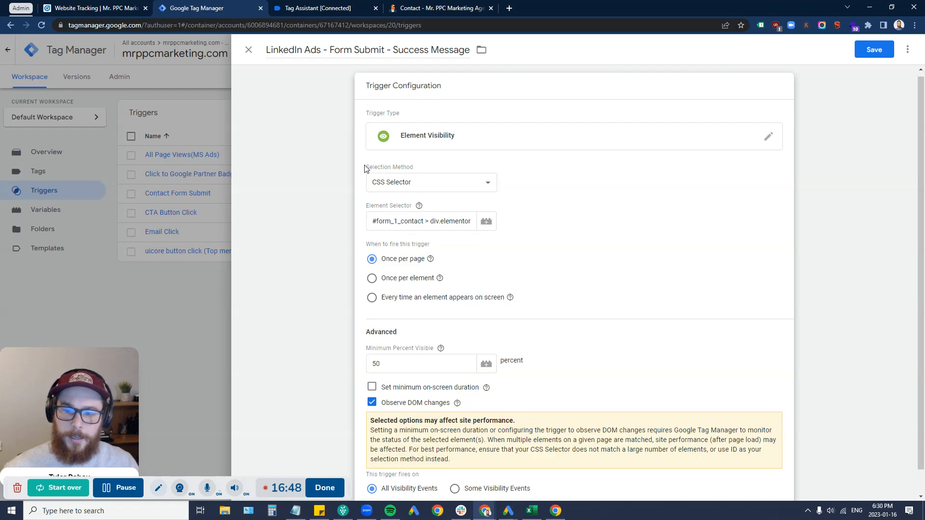
{"action": "scroll", "coordinate": [431, 376], "scroll_direction": "down", "scroll_amount": 1}
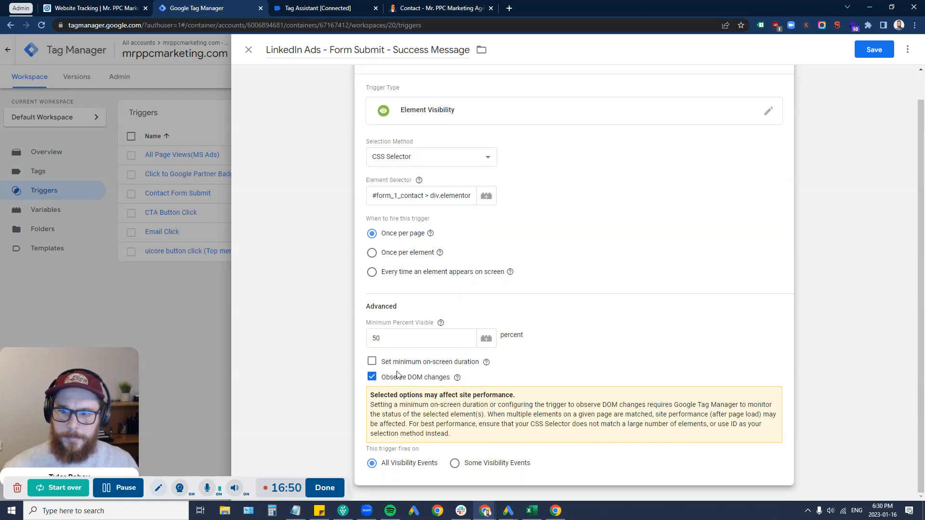
{"action": "double_click", "coordinate": [394, 343]}
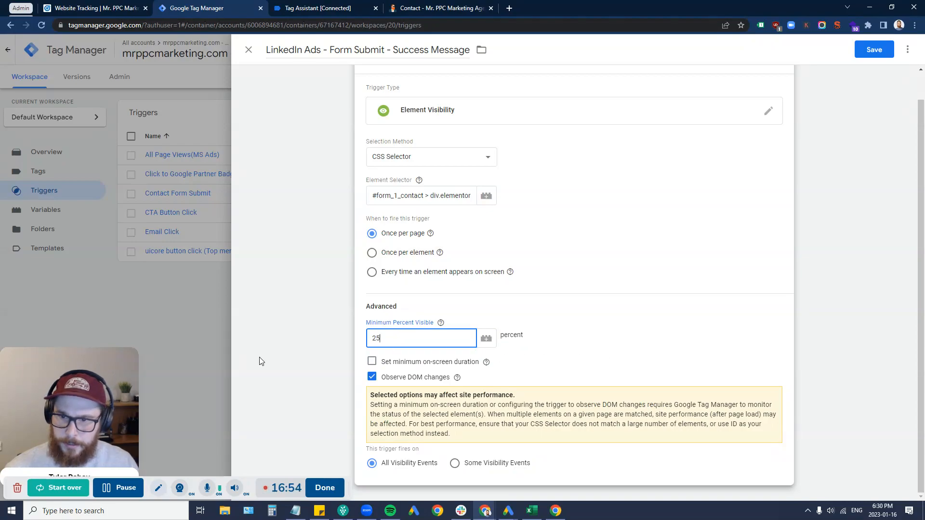
{"action": "type", "text": "25"}
{"action": "left_click", "coordinate": [321, 348]}
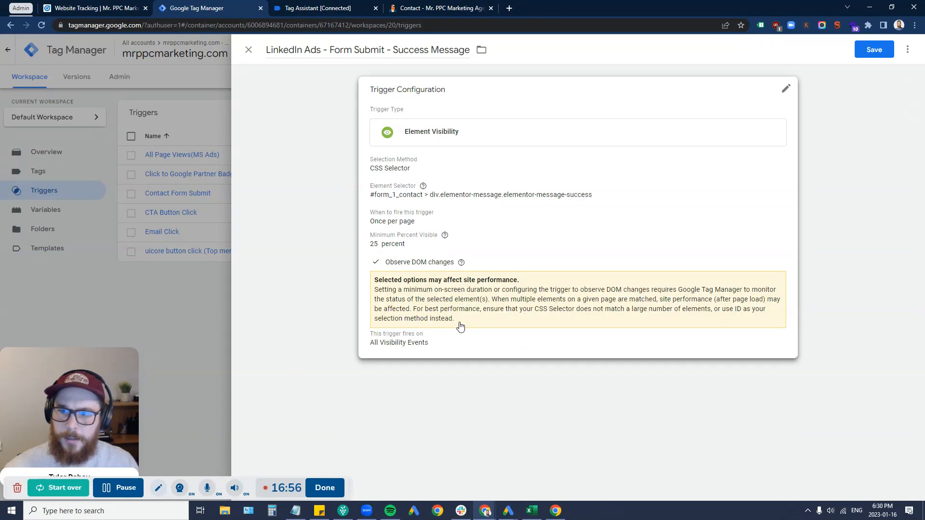
Step: Save the Element Visibility trigger
{"action": "left_click", "coordinate": [460, 326]}
{"action": "scroll", "coordinate": [393, 465], "scroll_direction": "down", "scroll_amount": 1}
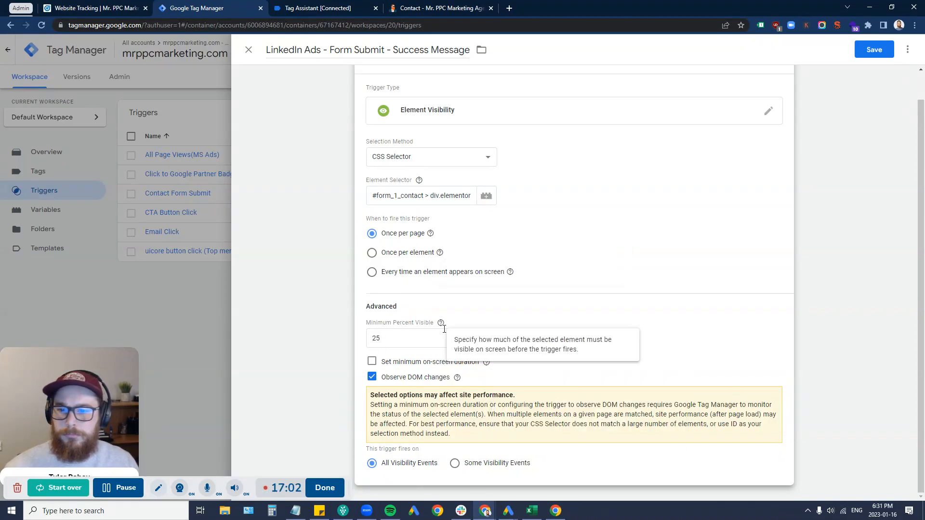
{"action": "left_click", "coordinate": [874, 50]}
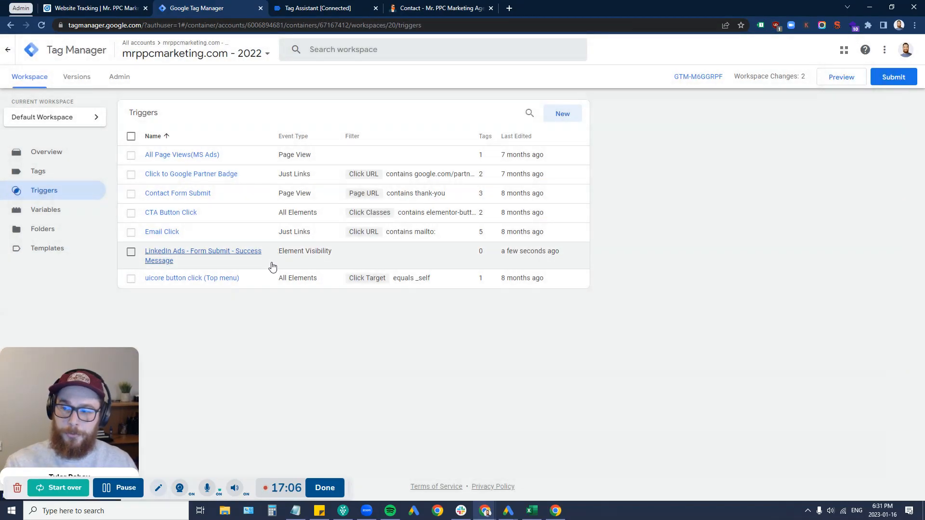
{"action": "left_click", "coordinate": [132, 7]}
Step: Start a new online conversion named 'Form Submit - Success Message'
{"action": "left_click", "coordinate": [150, 134]}
{"action": "left_click", "coordinate": [150, 154]}
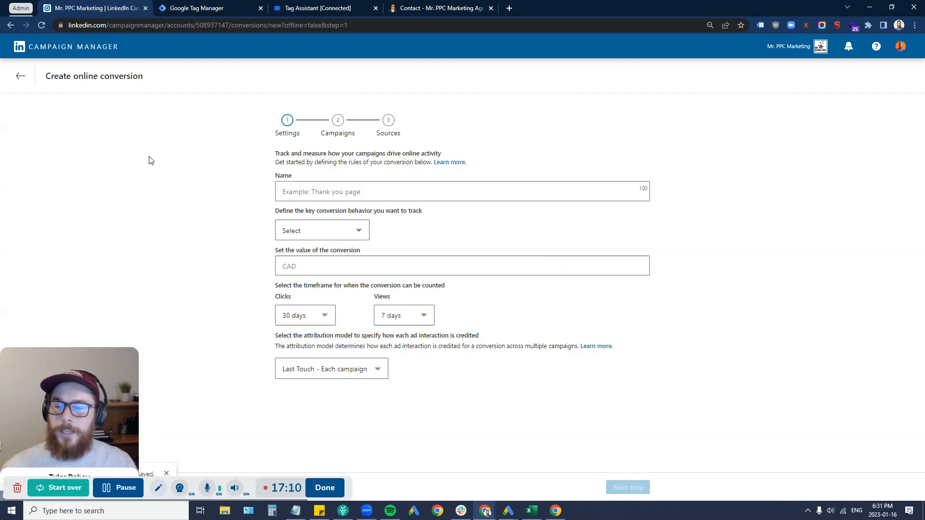
{"action": "left_click", "coordinate": [311, 185]}
{"action": "type", "text": "Form Sub"}
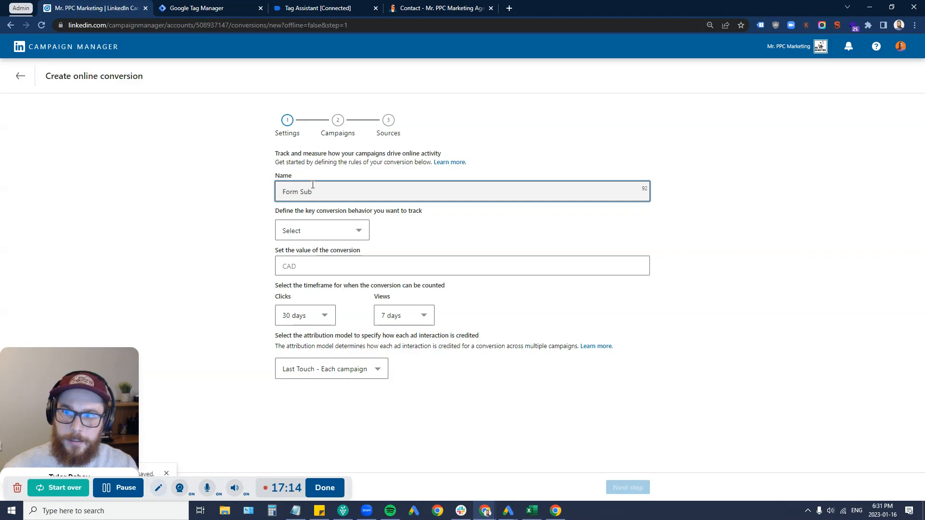
{"action": "type", "text": "mit"}
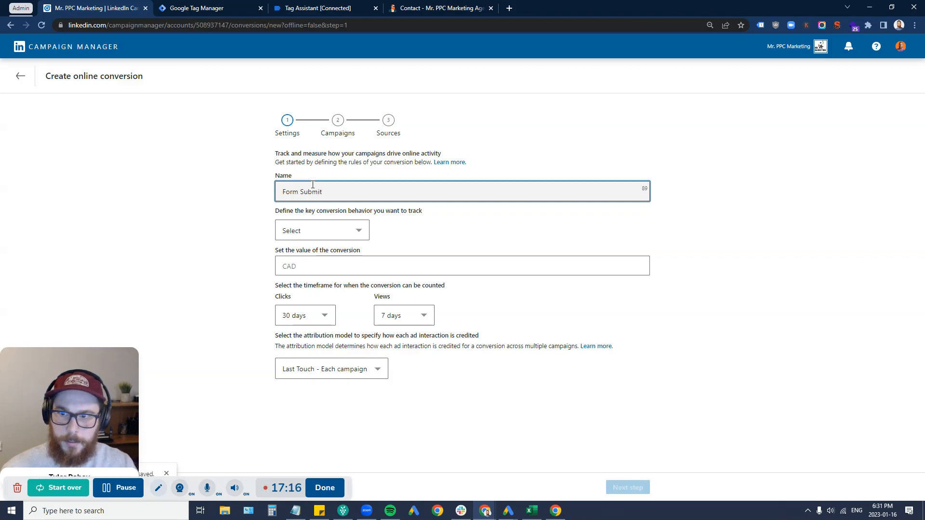
{"action": "type", "text": " - Success Message"}
Step: Set it to Lead, value 500, 30-day view window, Last Touch - Last campaign attribution
{"action": "left_click", "coordinate": [332, 233]}
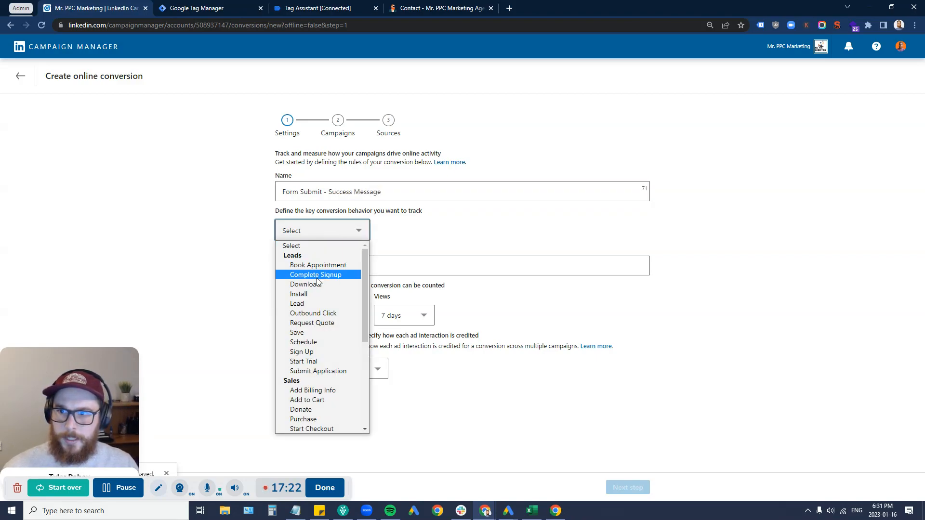
{"action": "left_click", "coordinate": [308, 304]}
{"action": "left_click", "coordinate": [327, 271]}
{"action": "type", "text": "500"}
{"action": "left_click", "coordinate": [395, 316]}
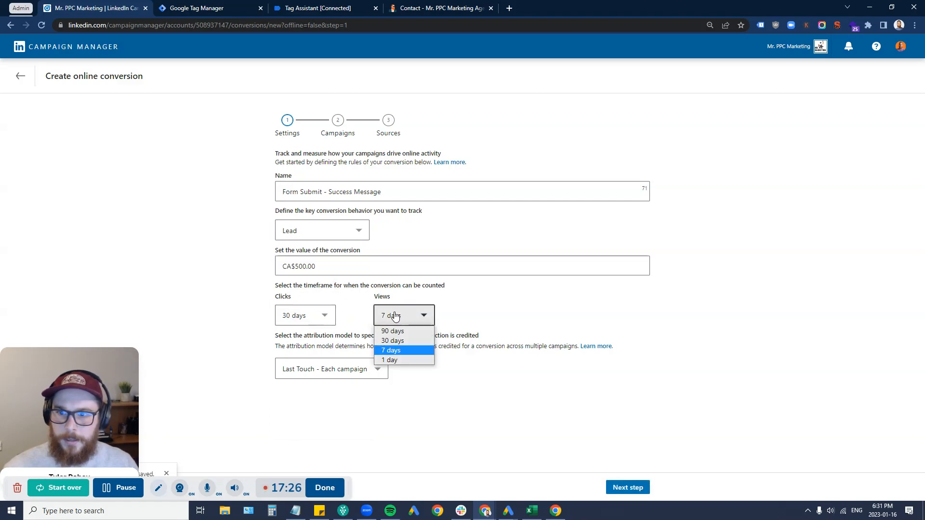
{"action": "left_click", "coordinate": [392, 340]}
{"action": "left_click", "coordinate": [354, 368]}
{"action": "left_click", "coordinate": [352, 394]}
Step: Track all five campaigns and choose event-specific tracking
{"action": "left_click", "coordinate": [630, 490]}
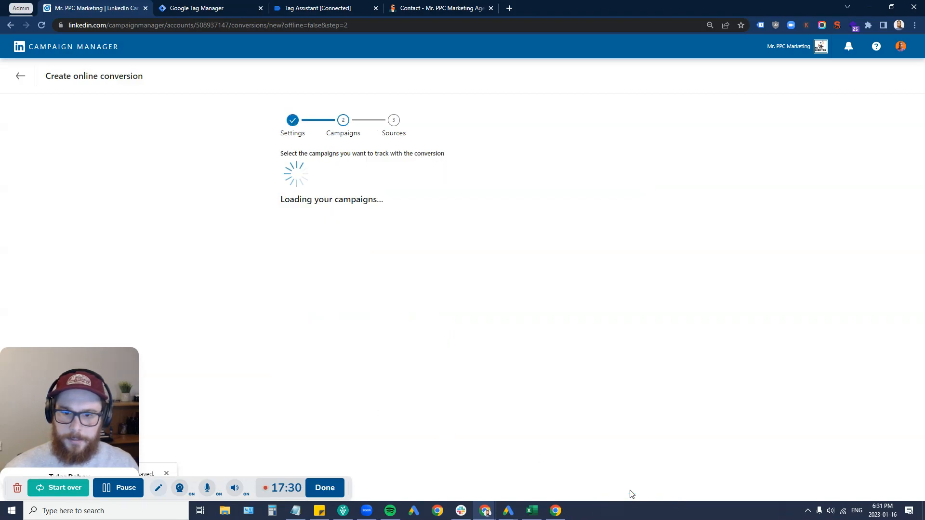
{"action": "left_click", "coordinate": [294, 177]}
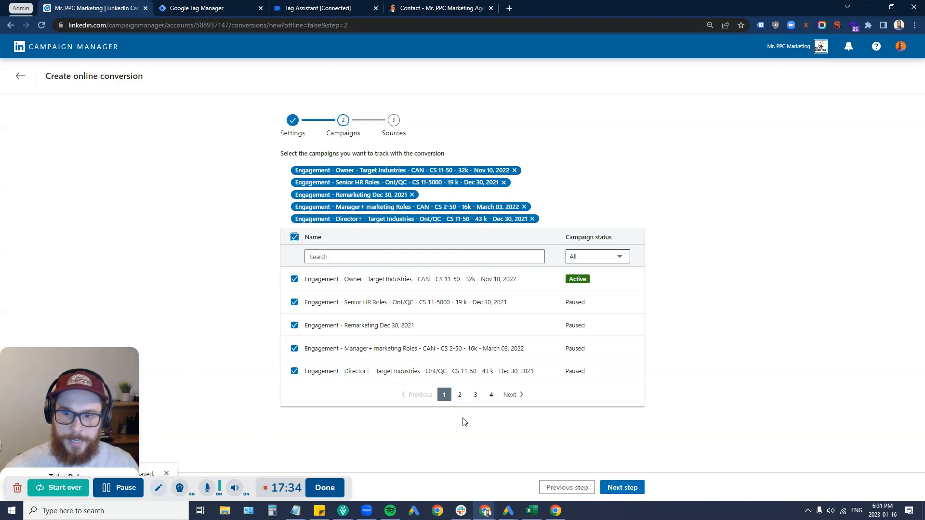
{"action": "left_click", "coordinate": [624, 488]}
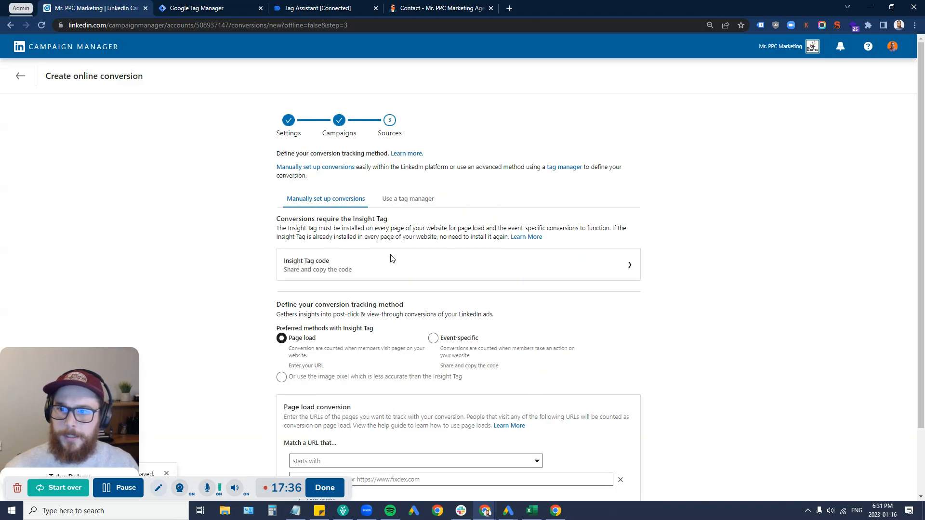
{"action": "scroll", "coordinate": [392, 227], "scroll_direction": "down", "scroll_amount": 1}
{"action": "scroll", "coordinate": [392, 226], "scroll_direction": "down", "scroll_amount": 2}
{"action": "left_click", "coordinate": [433, 260]}
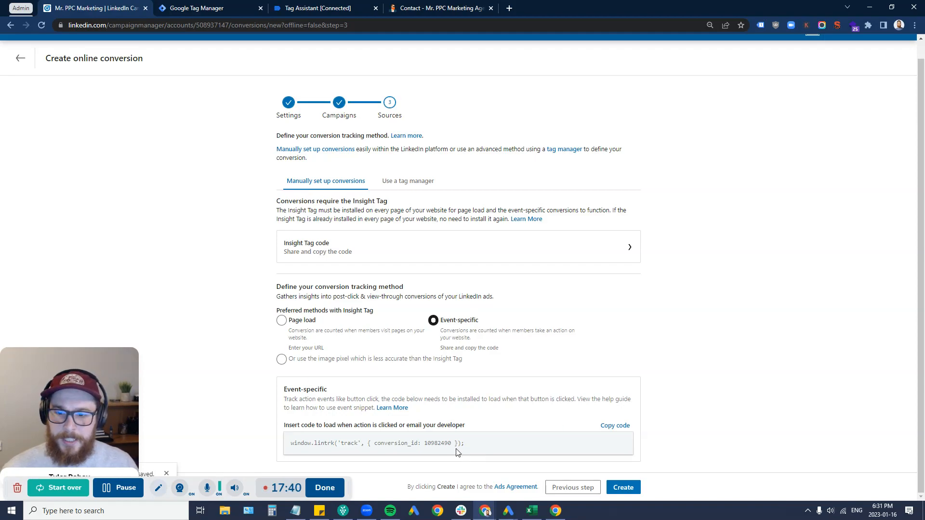
Step: Create the conversion after noting its conversion ID in the snippet
{"action": "left_click_drag", "start_coordinate": [425, 444], "coordinate": [437, 444]}
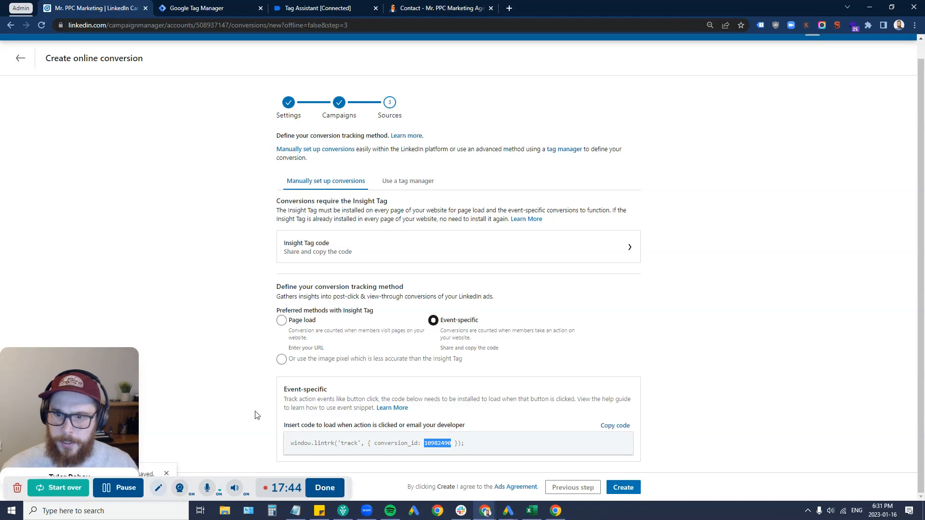
{"action": "left_click", "coordinate": [623, 488]}
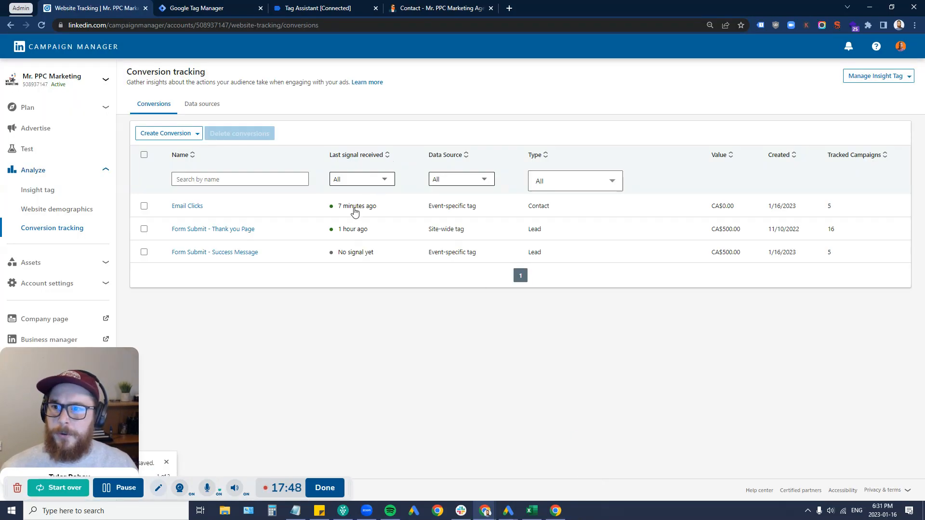
{"action": "left_click_drag", "start_coordinate": [375, 252], "coordinate": [333, 254]}
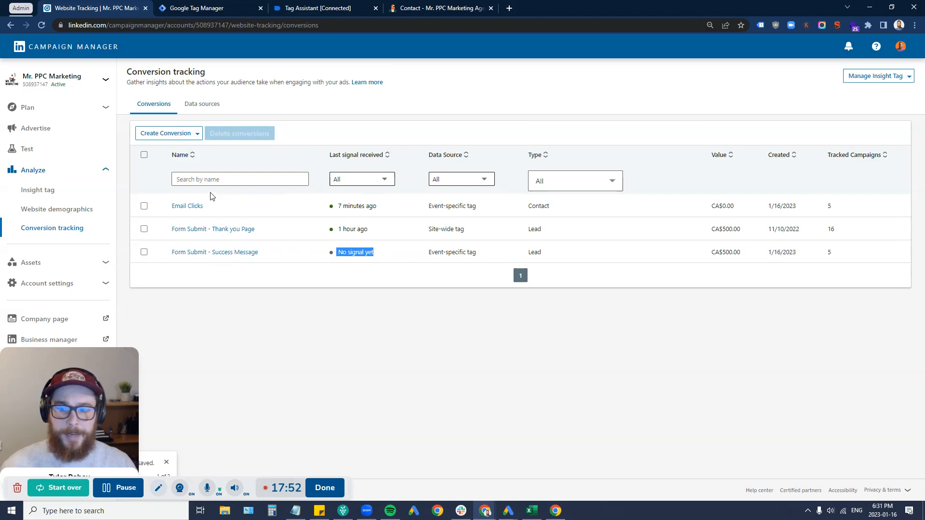
{"action": "left_click", "coordinate": [183, 8]}
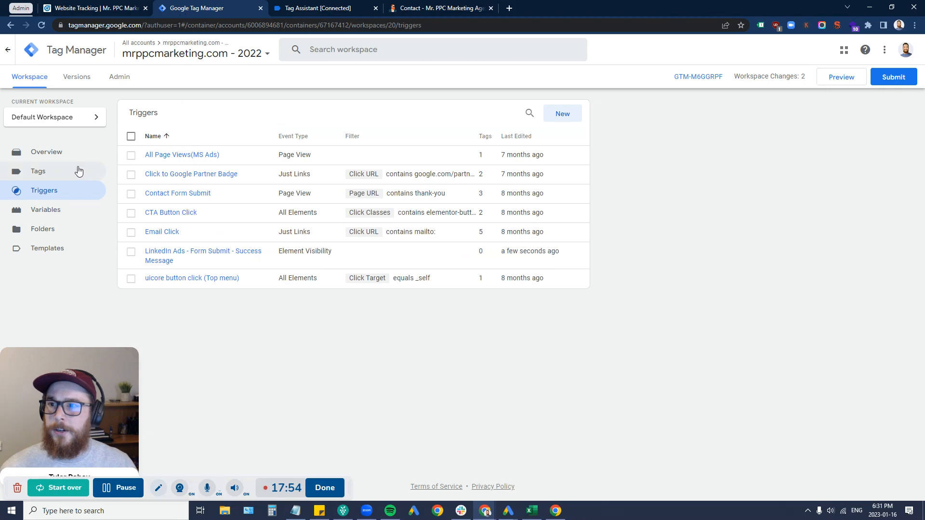
Step: Start a new tag named 'LinkedIn Ads - Form Submit - Success Message'
{"action": "left_click", "coordinate": [43, 175]}
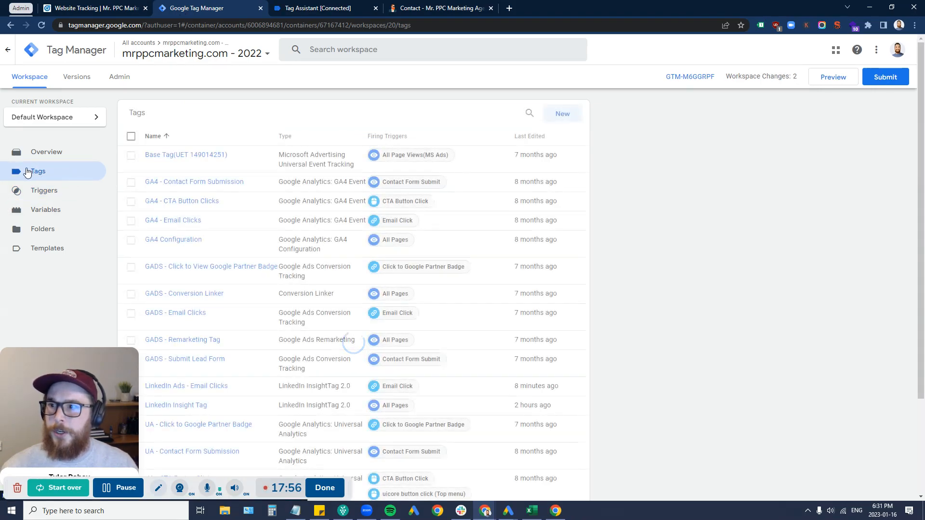
{"action": "left_click", "coordinate": [563, 114]}
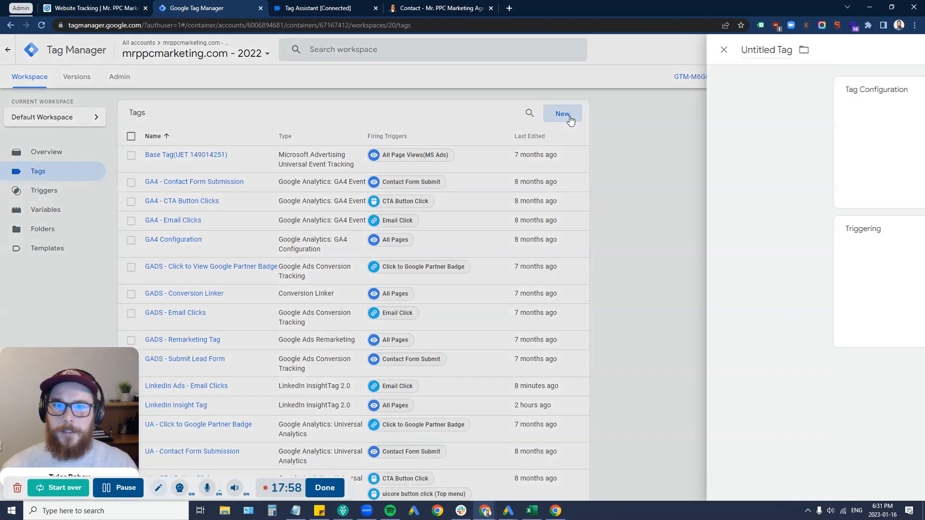
{"action": "double_click", "coordinate": [296, 51]}
{"action": "key", "text": "ctrl+a"}
{"action": "type", "text": "L"}
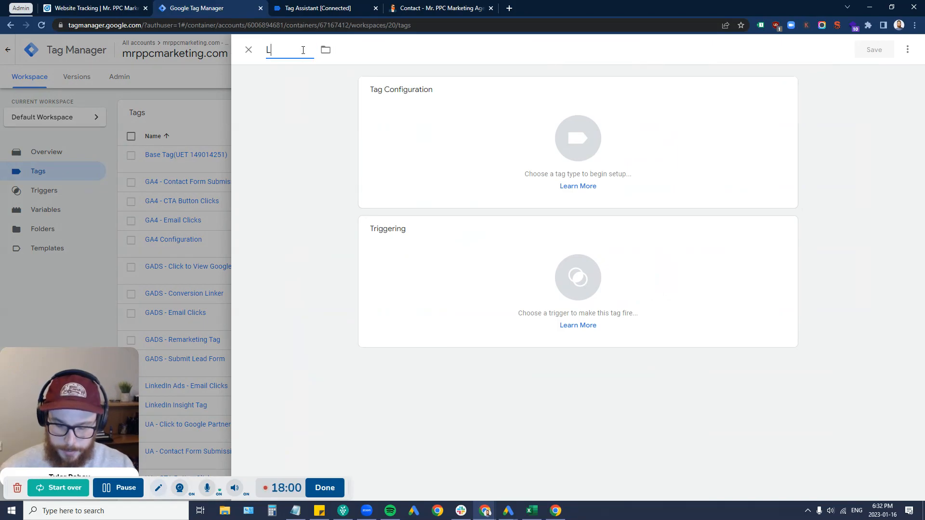
{"action": "type", "text": "inkedIn Ad"}
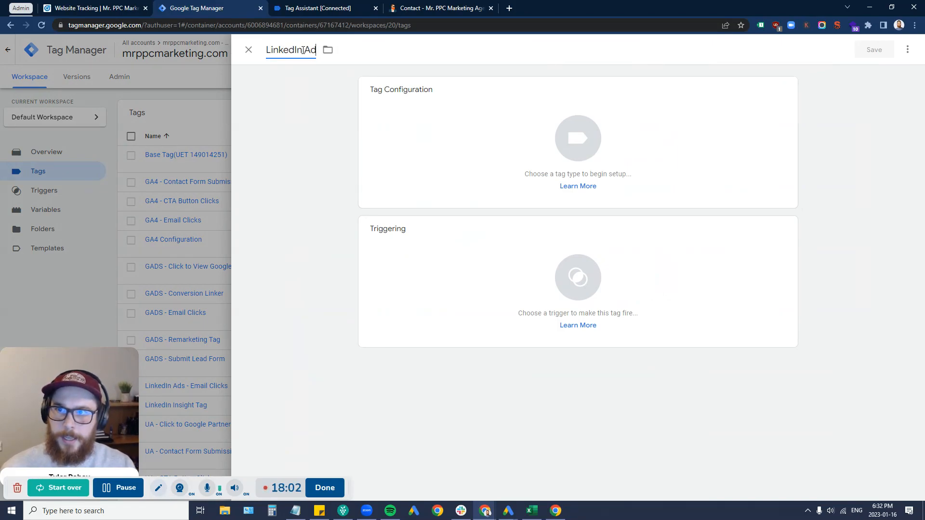
{"action": "type", "text": "s - Form Submit - Success Message"}
Step: Make it a LinkedIn InsightTag 2.0 with conversion ID 10982490 and the partner ID
{"action": "left_click", "coordinate": [533, 118]}
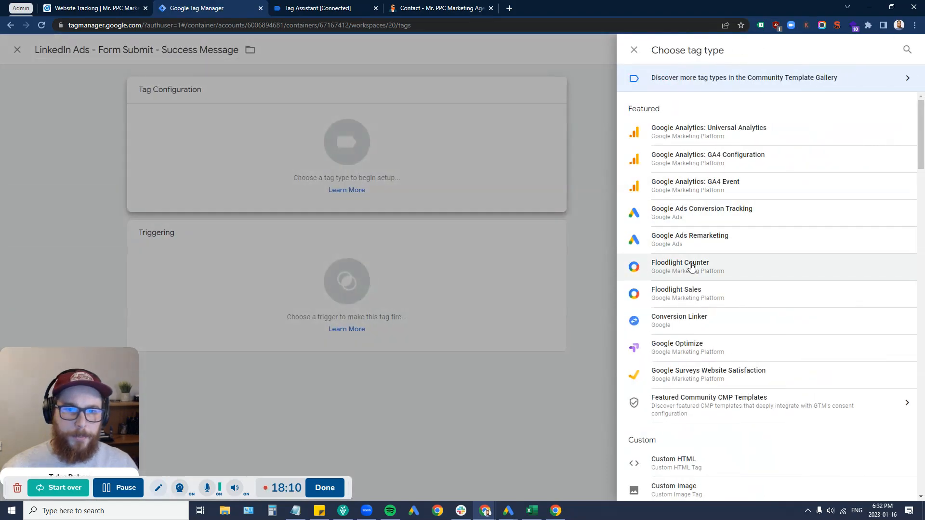
{"action": "scroll", "coordinate": [694, 434], "scroll_direction": "down", "scroll_amount": 1}
{"action": "left_click", "coordinate": [702, 465]}
{"action": "left_click", "coordinate": [424, 239]}
{"action": "type", "text": "10982490"}
{"action": "key", "text": "alt+Tab"}
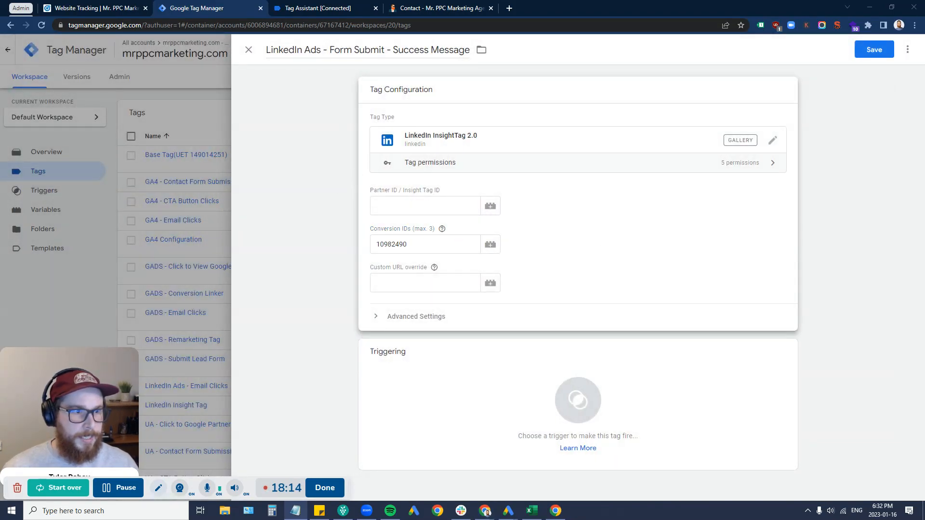
{"action": "left_click", "coordinate": [457, 203]}
{"action": "type", "text": "3536146"}
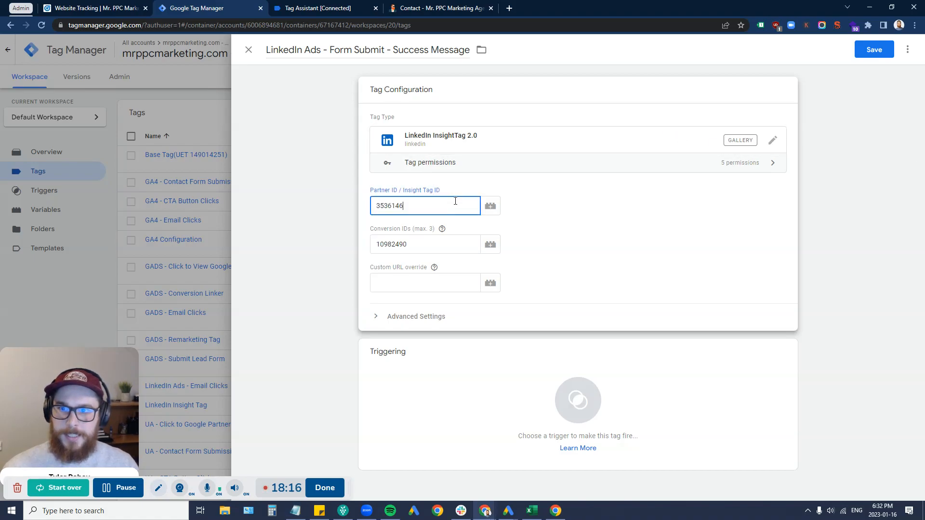
Step: Fire the tag on the success-message trigger and save it
{"action": "left_click", "coordinate": [412, 382]}
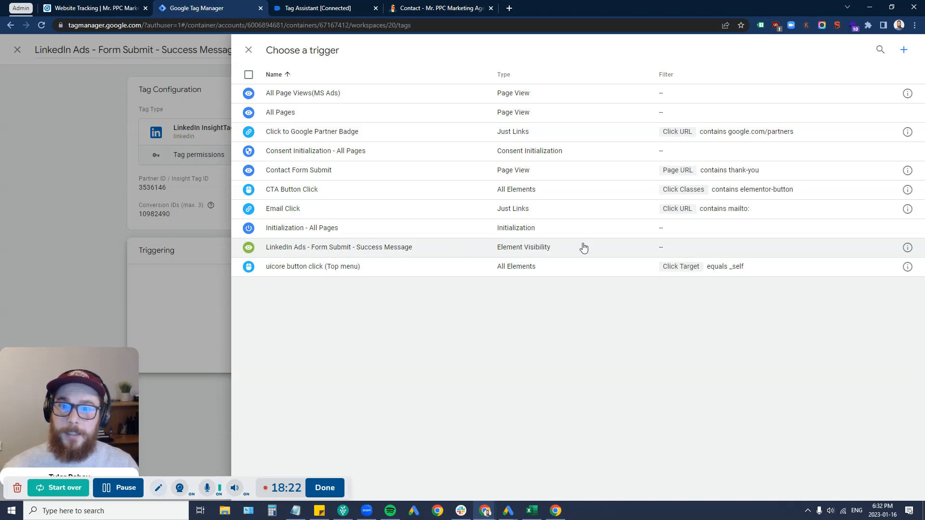
{"action": "left_click", "coordinate": [545, 249]}
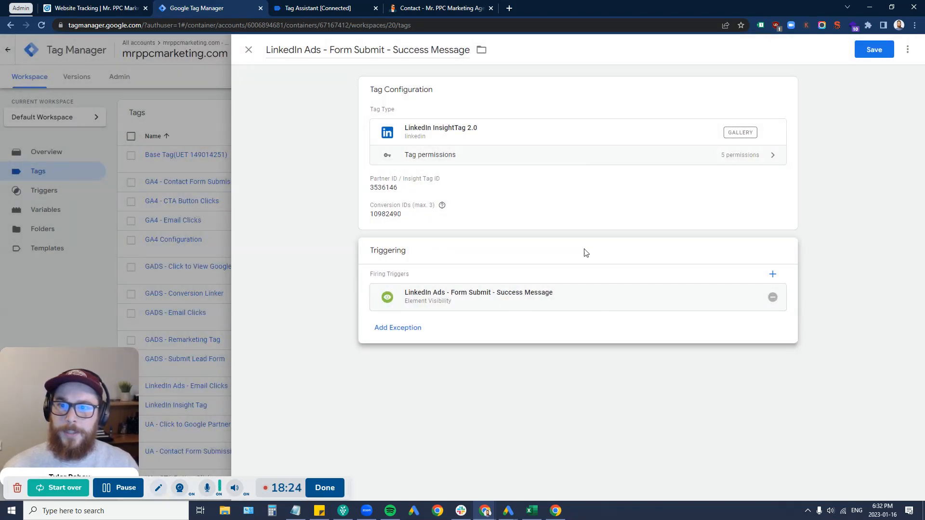
{"action": "left_click", "coordinate": [877, 52]}
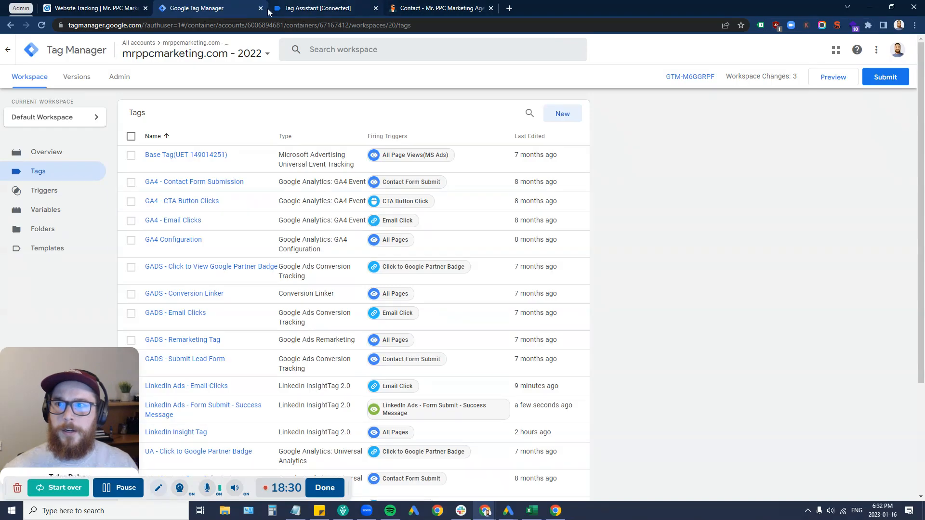
Step: Restart the GTM preview and continue into the reconnected Tag Assistant session
{"action": "left_click", "coordinate": [331, 8]}
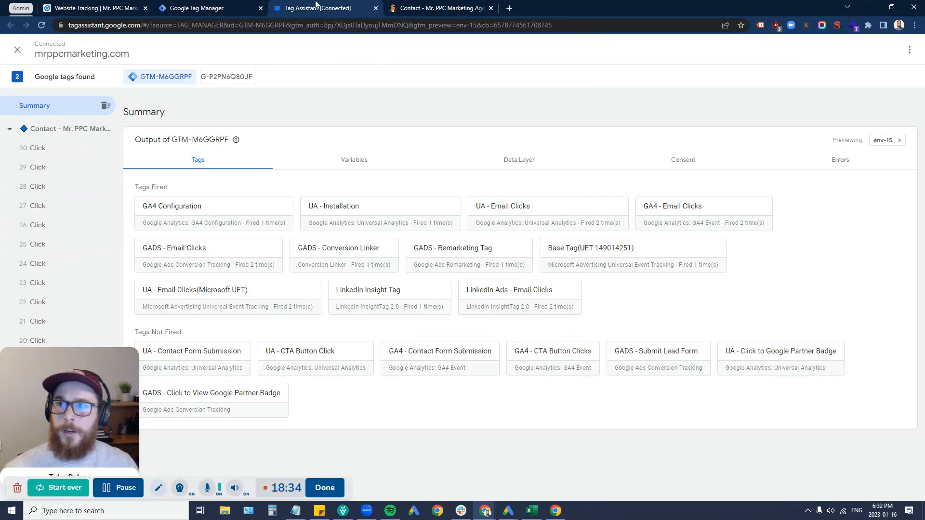
{"action": "left_click", "coordinate": [179, 7]}
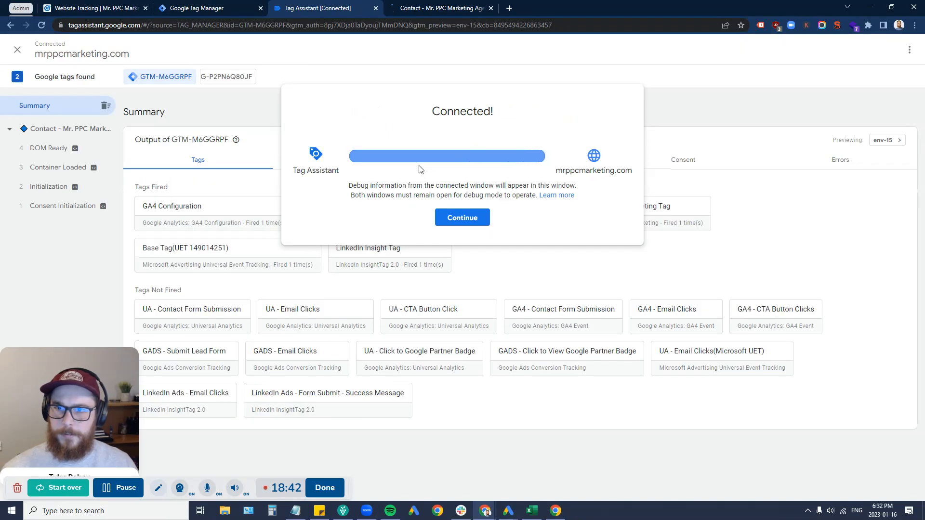
{"action": "left_click", "coordinate": [456, 219]}
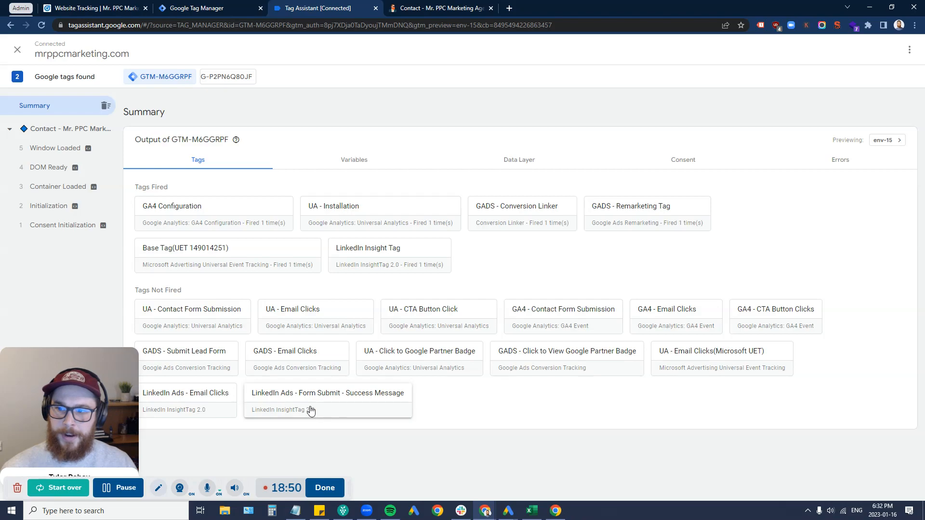
Step: Fill the contact form's name, company, website and industry fields with 'test'
{"action": "left_click", "coordinate": [427, 7]}
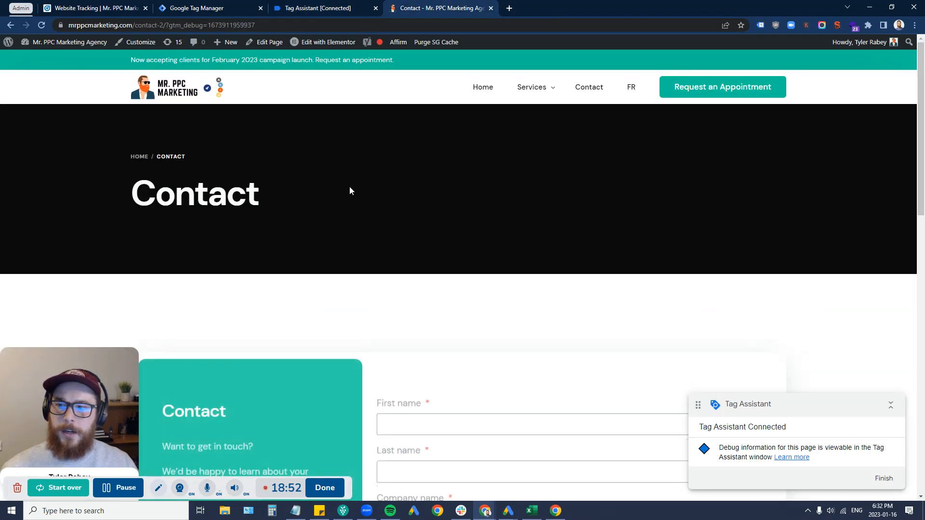
{"action": "scroll", "coordinate": [350, 191], "scroll_direction": "down", "scroll_amount": 7}
{"action": "scroll", "coordinate": [441, 167], "scroll_direction": "up", "scroll_amount": 2}
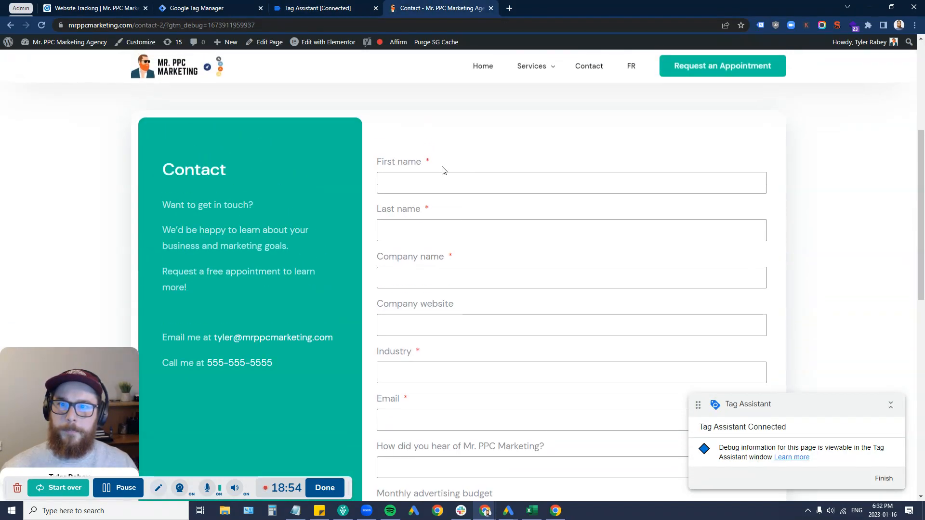
{"action": "scroll", "coordinate": [426, 164], "scroll_direction": "down", "scroll_amount": 1}
{"action": "left_click", "coordinate": [419, 141]}
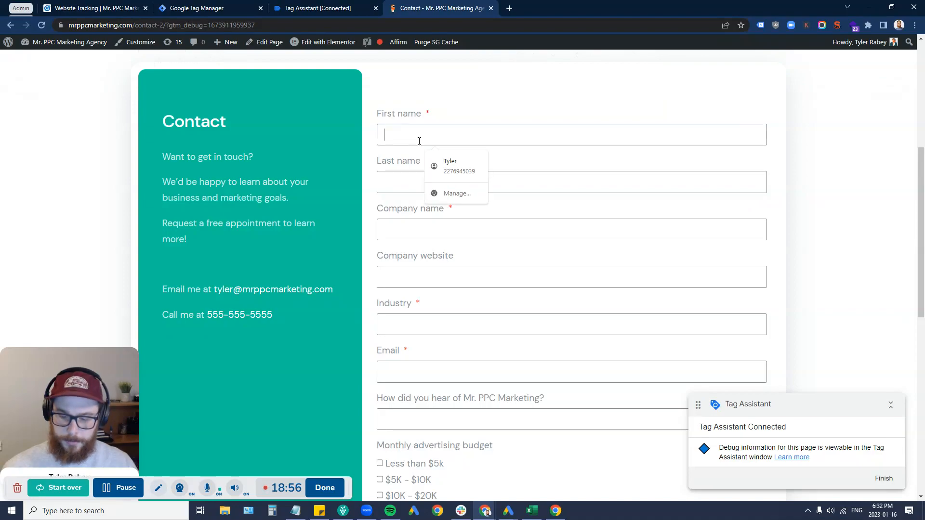
{"action": "type", "text": "test"}
{"action": "left_click", "coordinate": [384, 183]}
{"action": "type", "text": "test"}
{"action": "left_click", "coordinate": [411, 230]}
{"action": "type", "text": "test"}
{"action": "left_click", "coordinate": [399, 271]}
{"action": "type", "text": "test"}
{"action": "left_click", "coordinate": [391, 332]}
{"action": "type", "text": "test"}
Step: Add the email, 'test' answers and Less than $5k budget, then submit the form
{"action": "left_click", "coordinate": [434, 374]}
{"action": "type", "text": "ty"}
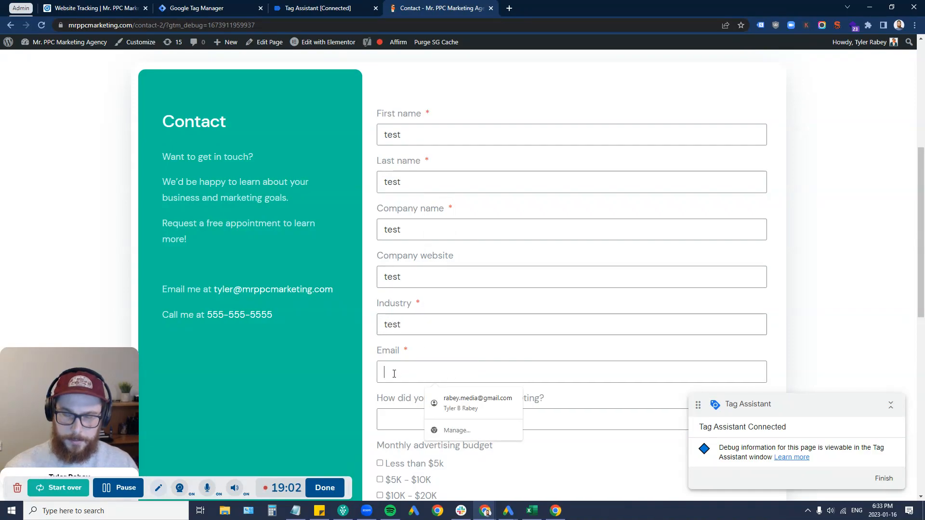
{"action": "left_click", "coordinate": [463, 398]}
{"action": "left_click", "coordinate": [436, 420]}
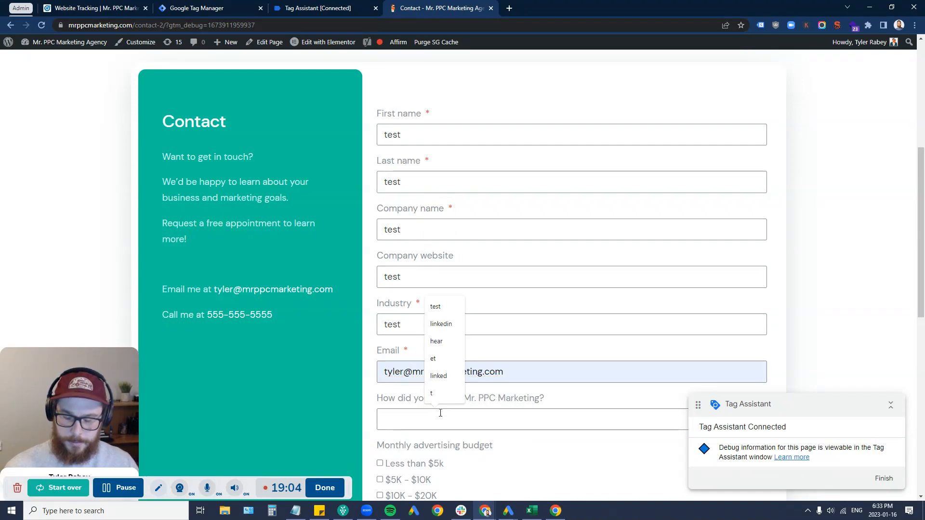
{"action": "type", "text": "test"}
{"action": "left_click", "coordinate": [416, 463]}
{"action": "scroll", "coordinate": [425, 467], "scroll_direction": "down", "scroll_amount": 4}
{"action": "left_click", "coordinate": [450, 388]}
{"action": "type", "text": "test"}
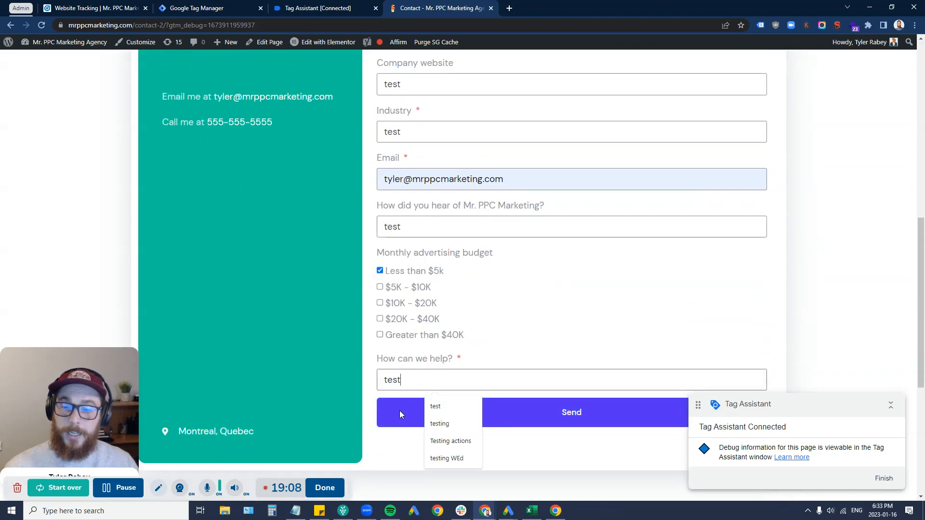
{"action": "left_click", "coordinate": [400, 413]}
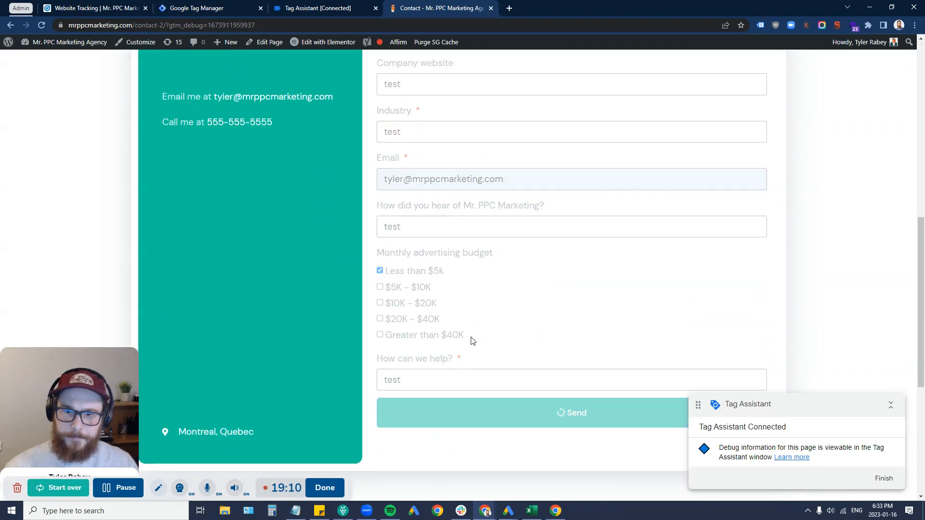
Step: Check the success message and return to the Tag Assistant summary
{"action": "scroll", "coordinate": [472, 342], "scroll_direction": "down", "scroll_amount": 1}
{"action": "left_click_drag", "start_coordinate": [428, 390], "coordinate": [529, 399]}
{"action": "left_click", "coordinate": [348, 9]}
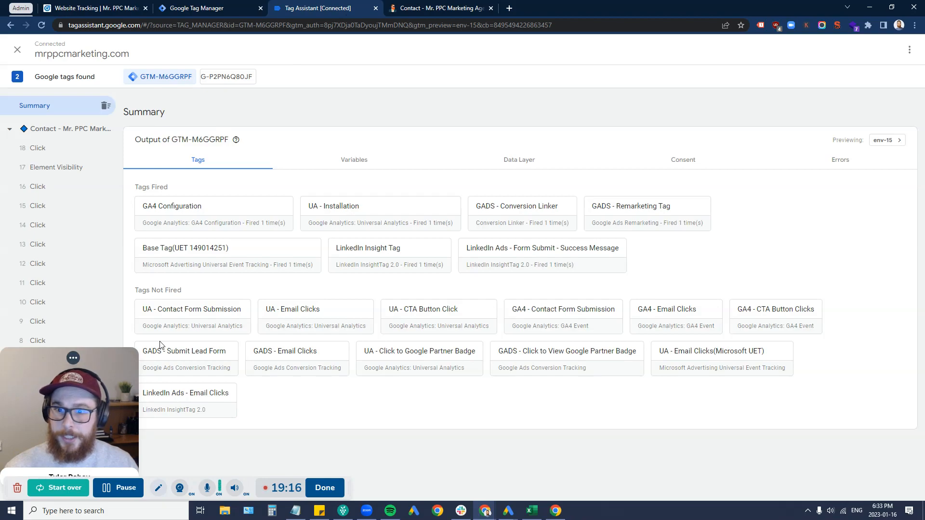
{"action": "left_click_drag", "start_coordinate": [626, 275], "coordinate": [459, 249]}
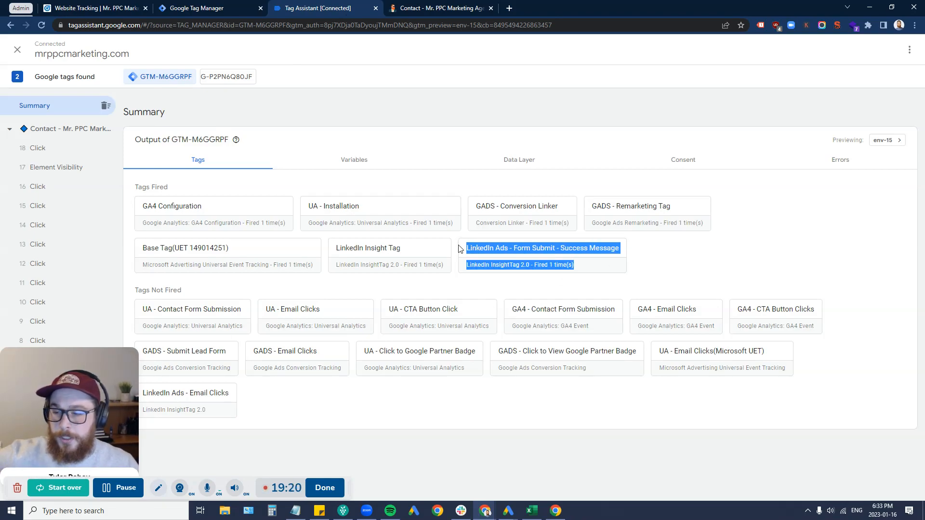
{"action": "left_click", "coordinate": [609, 264]}
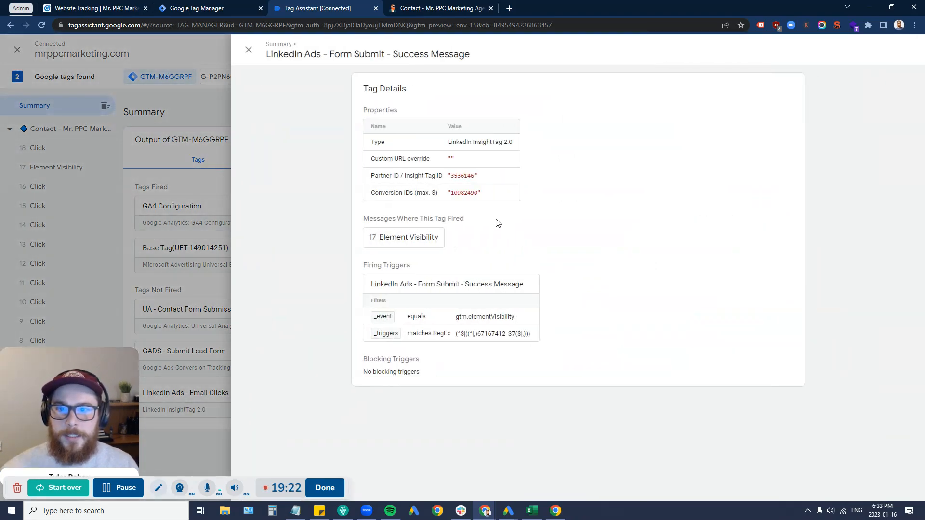
{"action": "left_click", "coordinate": [194, 452]}
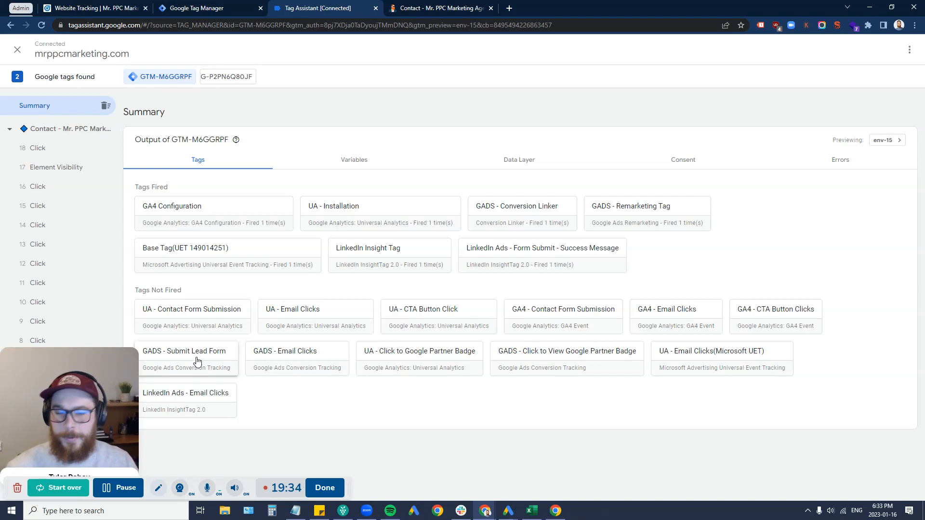
{"action": "left_click_drag", "start_coordinate": [665, 252], "coordinate": [466, 249]}
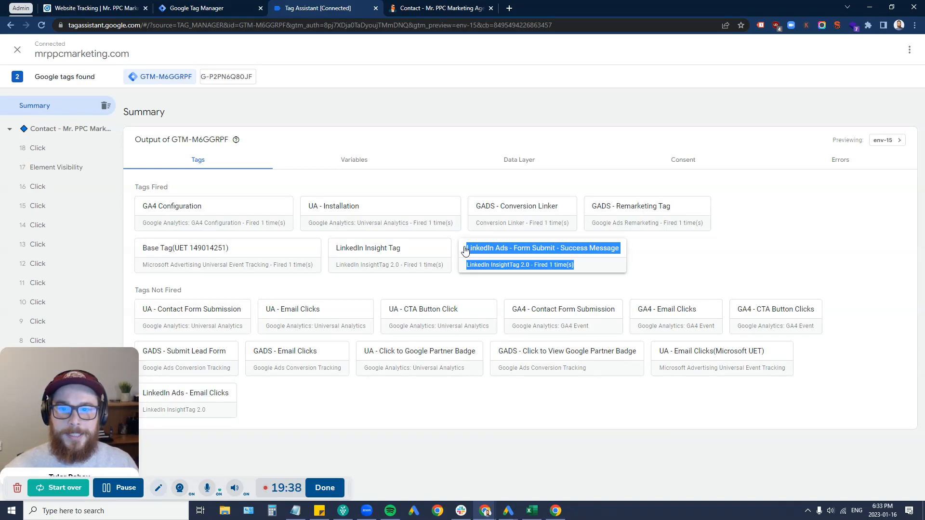